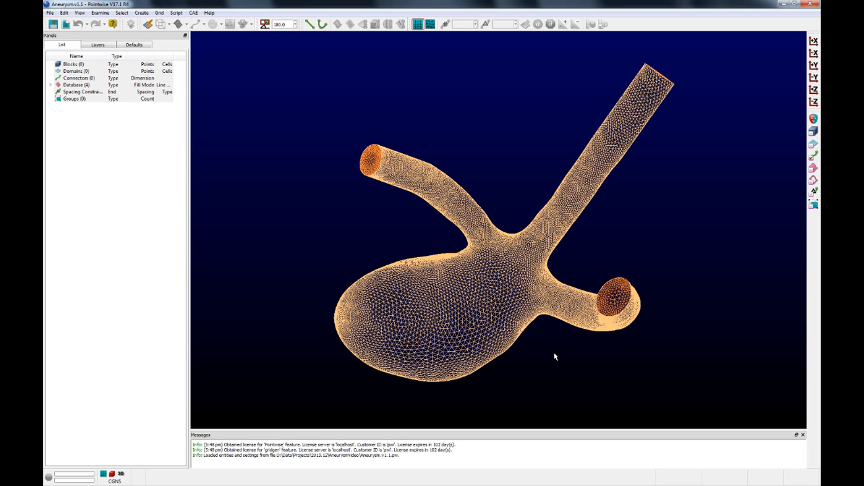
Examine the aneurysm model's triangulated surface, including the bulge and the artery branches.
ctrl+right_drag(552, 371, 579, 374)
scroll(534, 365, up, 1)
scroll(534, 368, up, 4)
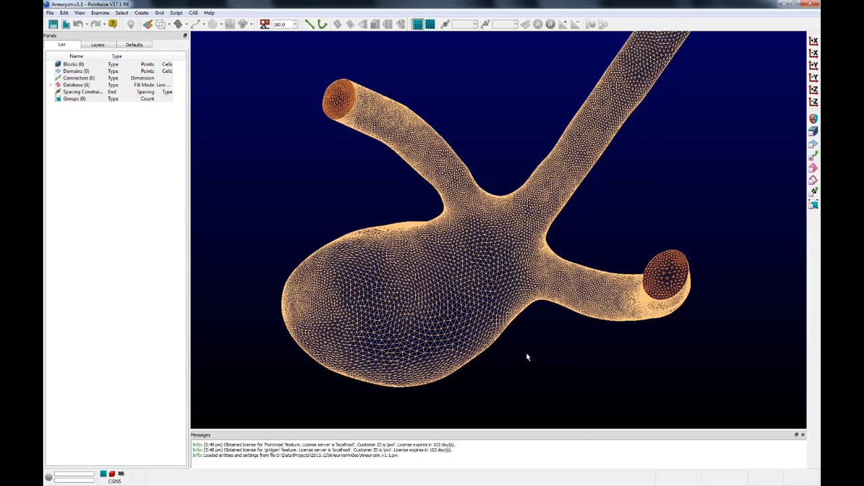
scroll(493, 319, up, 2)
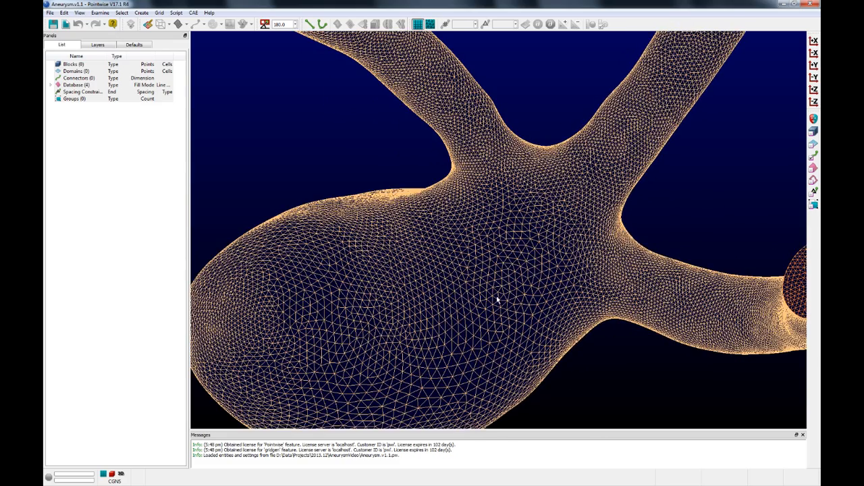
shift+right_drag(463, 278, 503, 290)
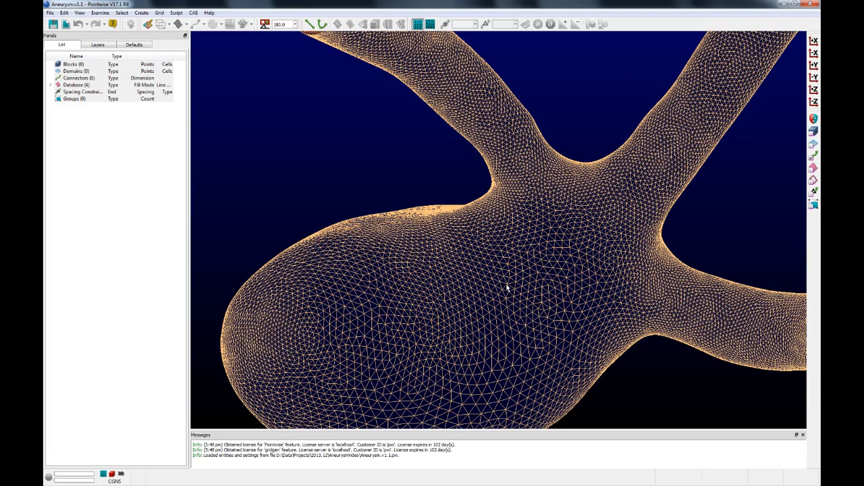
scroll(508, 288, down, 2)
right_drag(521, 303, 462, 263)
scroll(473, 270, down, 3)
scroll(492, 281, up, 1)
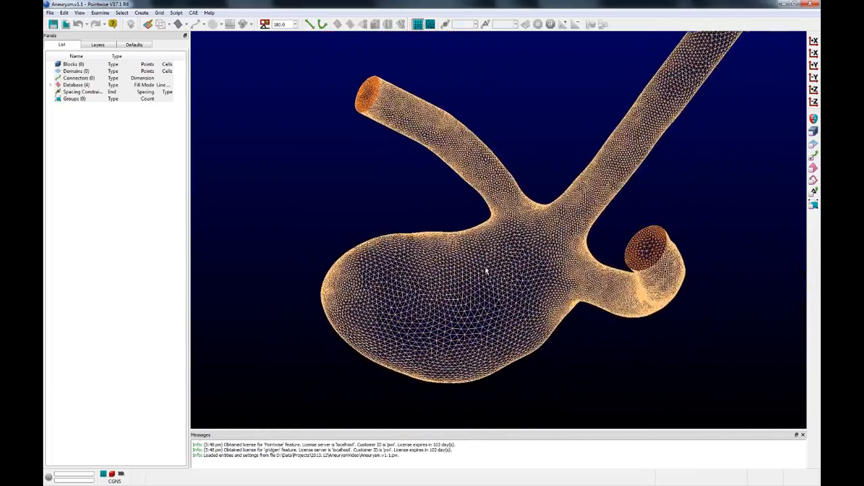
scroll(488, 292, down, 1)
shift+right_drag(488, 292, 492, 309)
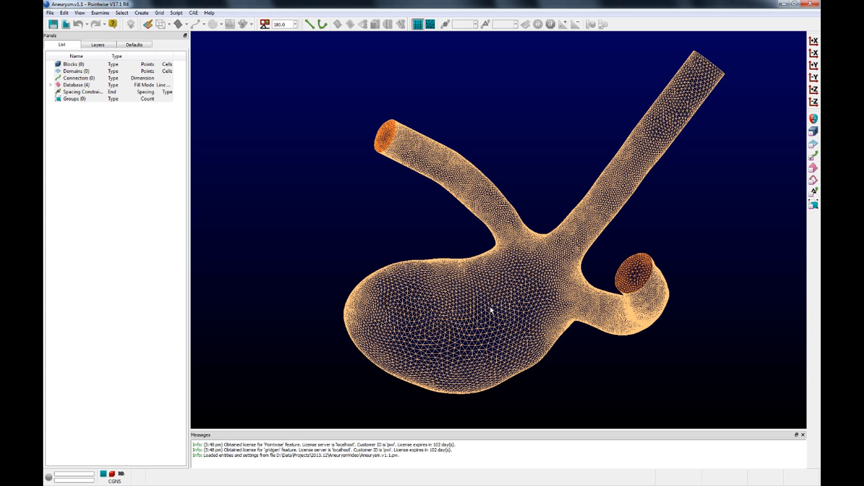
Isolate layer 101 (Points 1) and make it the current layer.
click(95, 45)
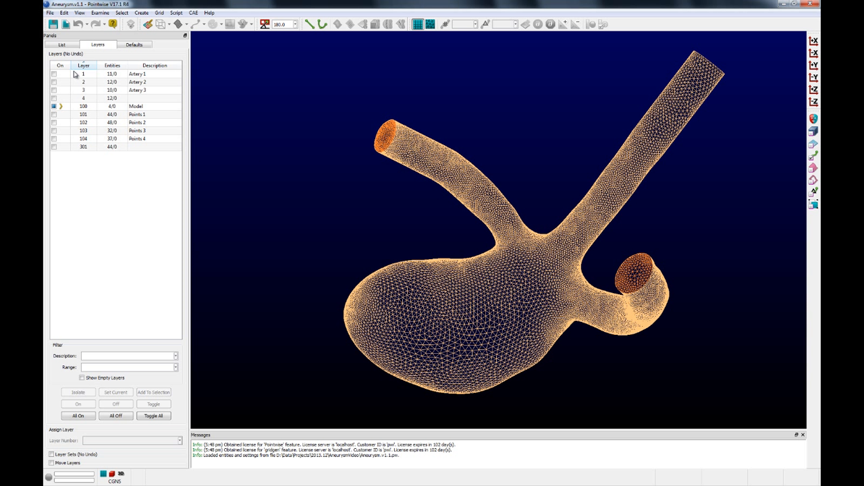
click(54, 115)
right_drag(465, 239, 423, 188)
scroll(423, 188, up, 5)
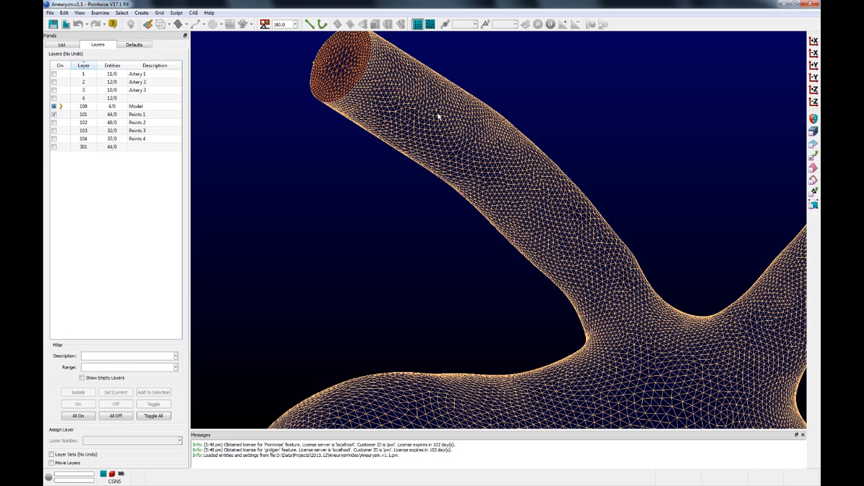
scroll(482, 155, down, 5)
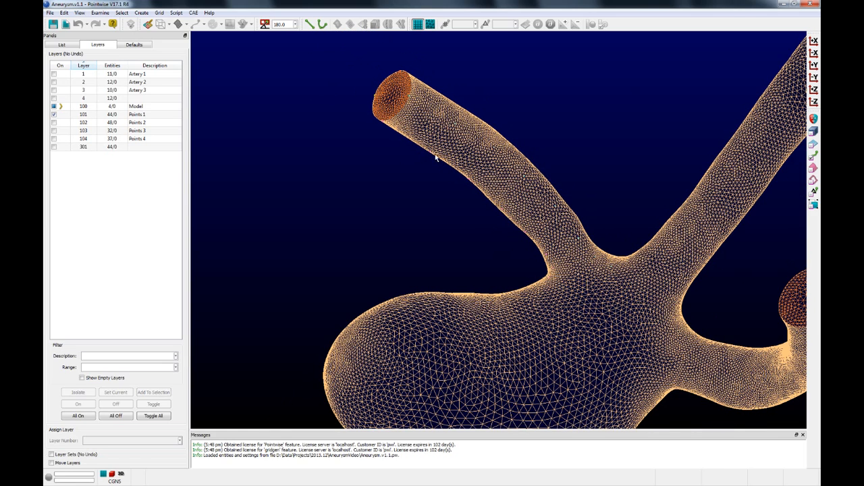
double_click(84, 117)
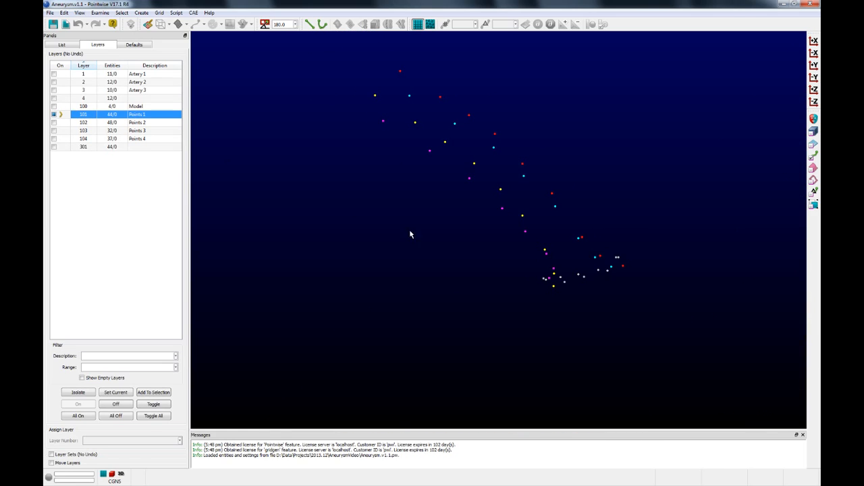
Draw a Catmull-Rom curve connector through the nine red points, from the artery's junction end to its open end.
right_drag(466, 294, 475, 342)
click(322, 25)
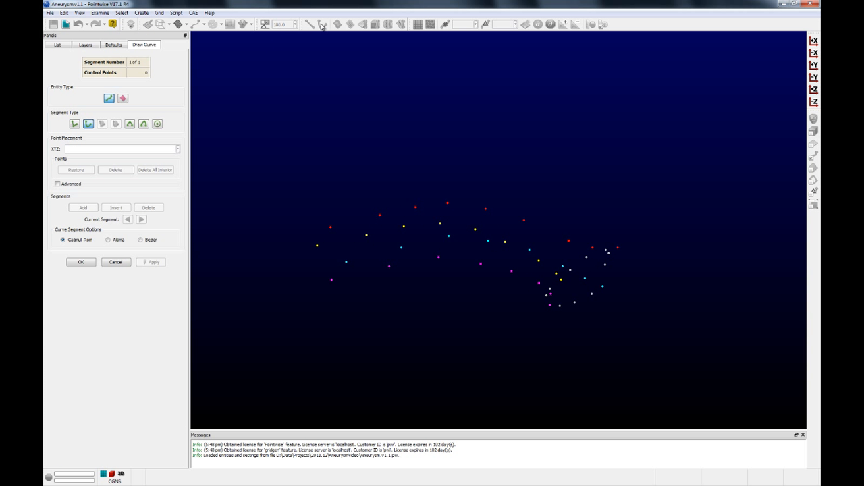
click(616, 249)
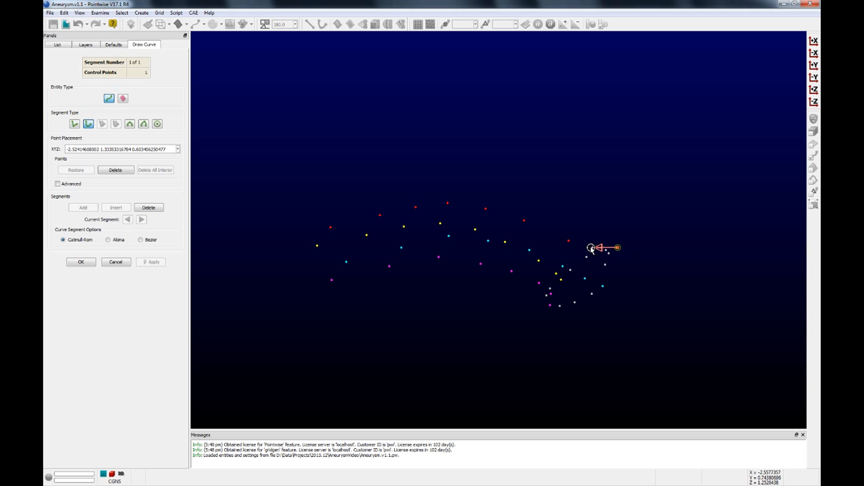
click(587, 247)
click(568, 241)
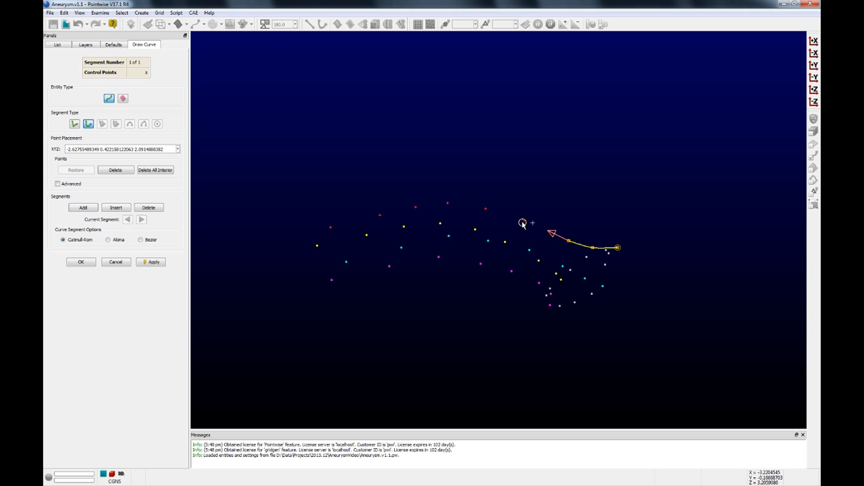
click(524, 220)
click(486, 210)
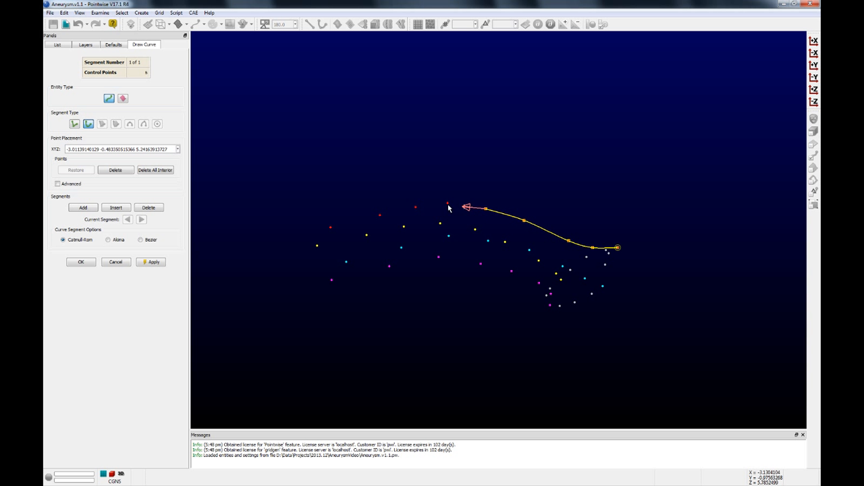
click(447, 204)
click(414, 208)
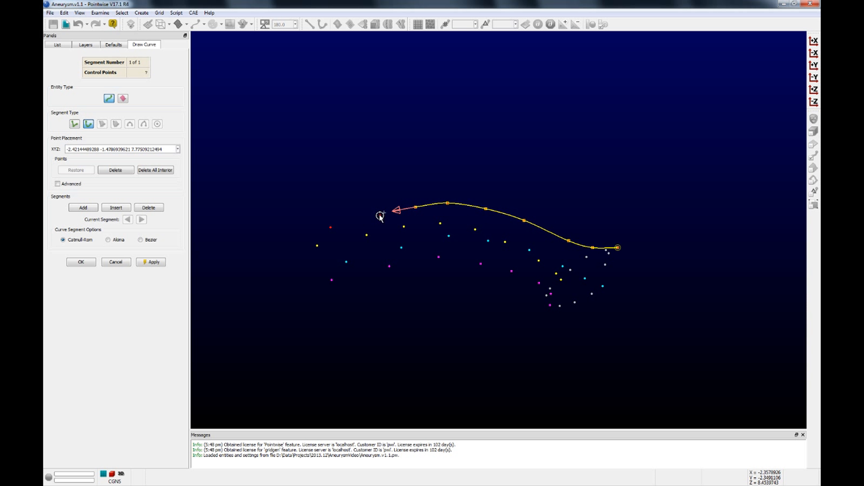
click(379, 215)
click(330, 228)
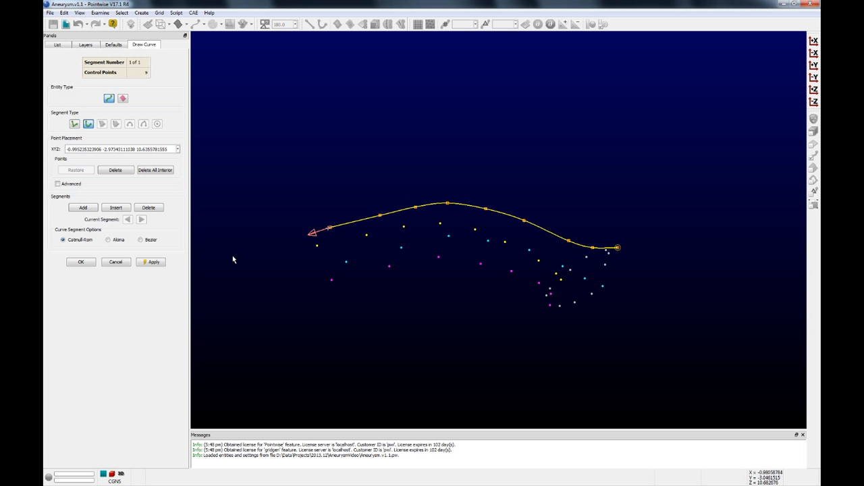
click(142, 264)
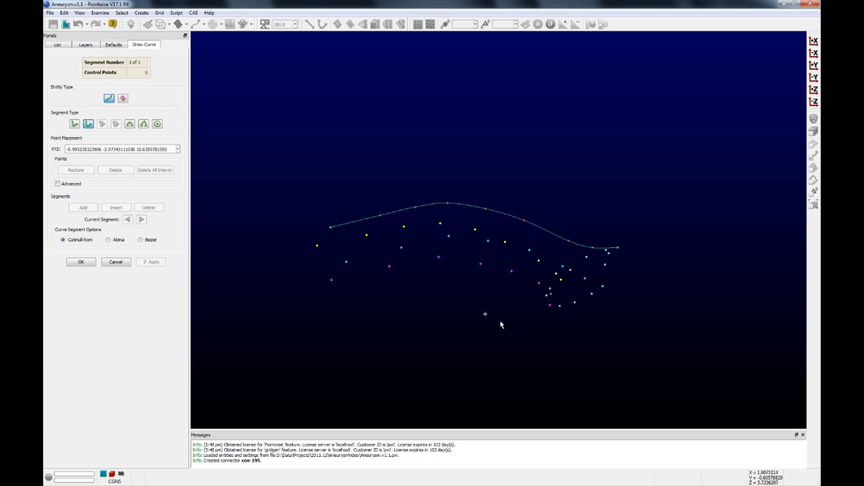
right_drag(500, 325, 602, 288)
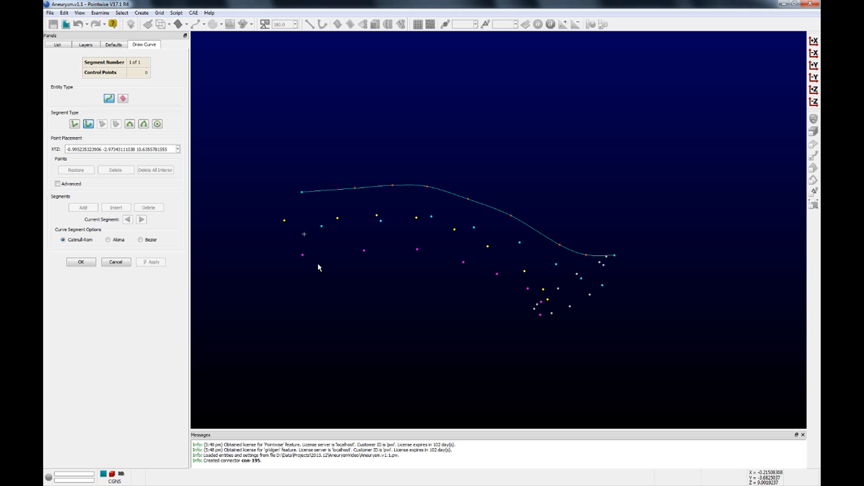
ctrl+right_drag(406, 279, 414, 288)
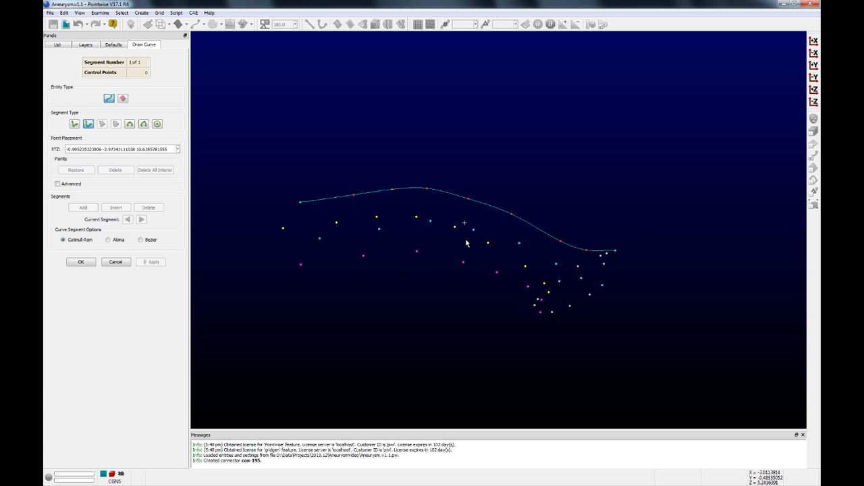
scroll(467, 243, down, 3)
shift+right_drag(487, 293, 492, 266)
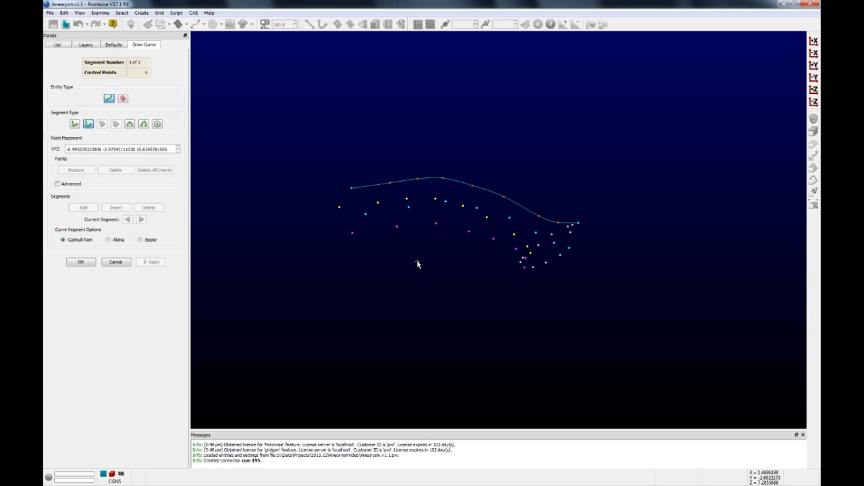
ctrl+right_drag(431, 280, 440, 279)
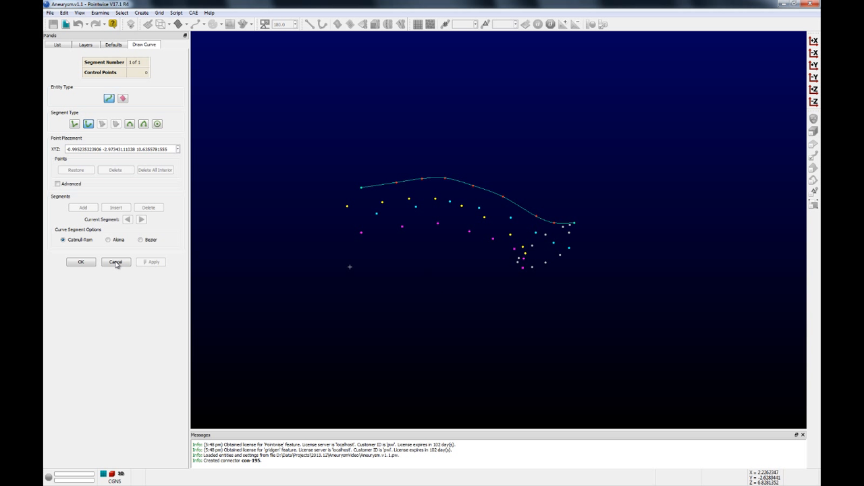
click(81, 263)
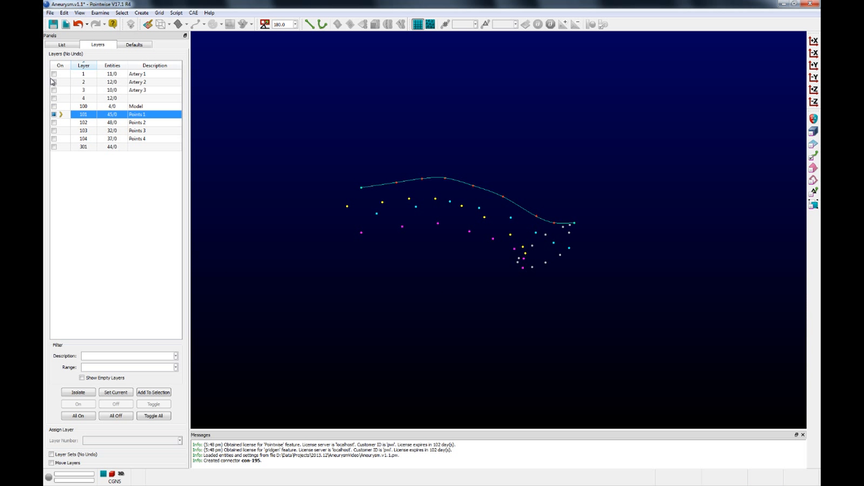
Show layer 1 (Artery 1), assign the new connector to it, and isolate layer 1 as the current layer.
click(54, 74)
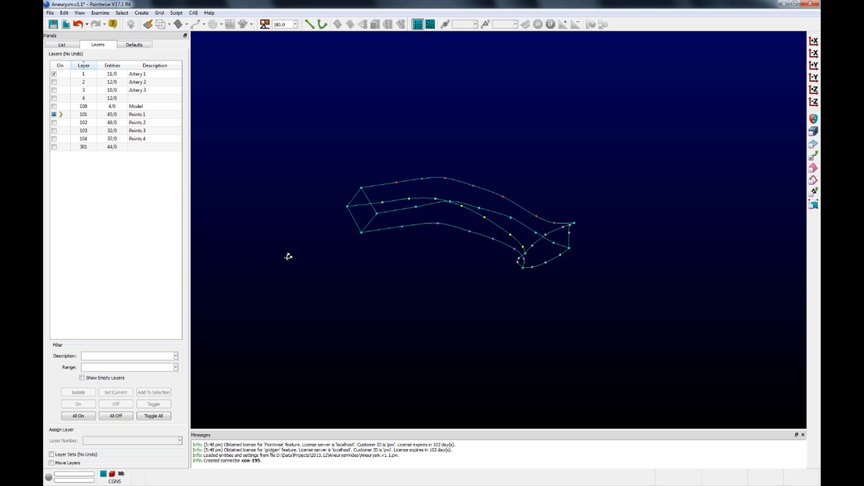
right_drag(288, 257, 405, 223)
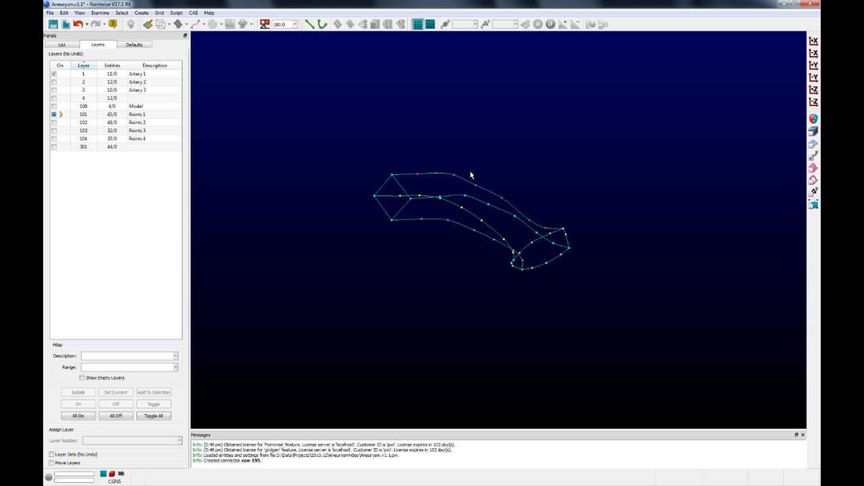
click(467, 182)
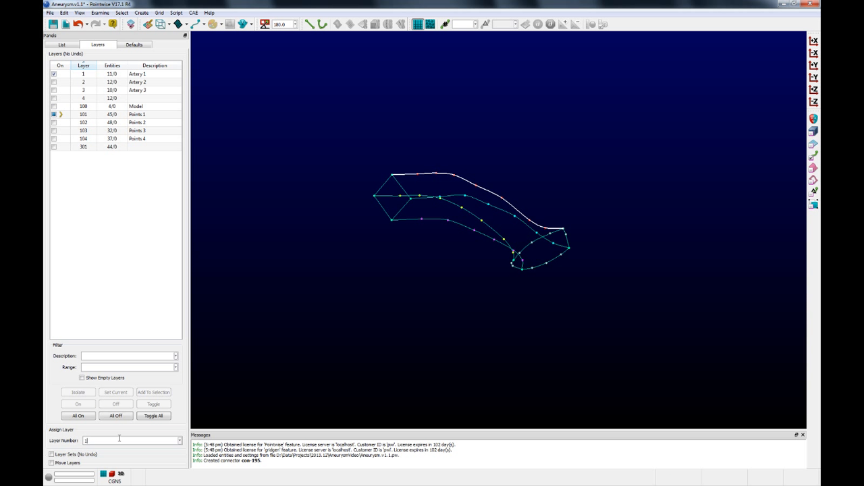
key(Return)
double_click(90, 74)
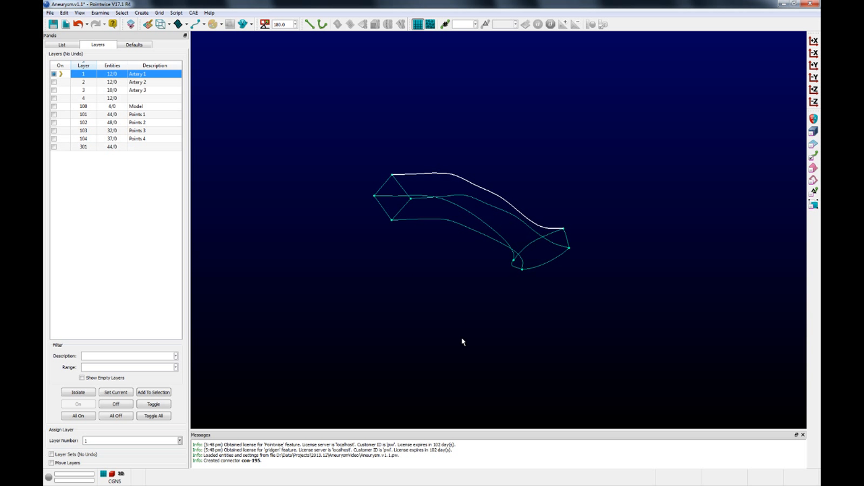
Display layer 100 (Model) together with the Artery 1 connectors.
right_drag(462, 342, 443, 351)
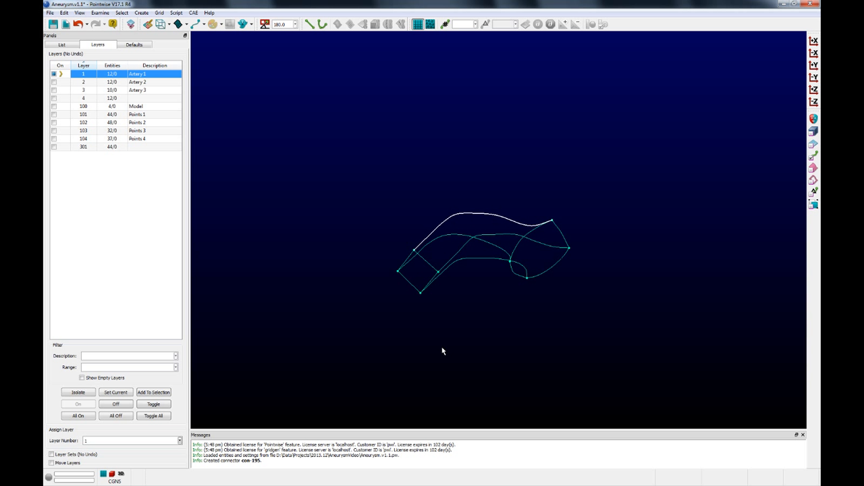
right_drag(501, 347, 470, 294)
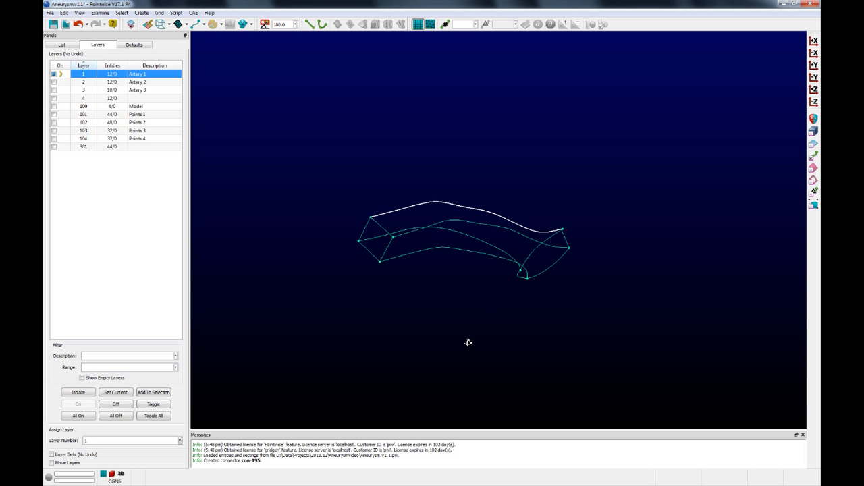
click(54, 107)
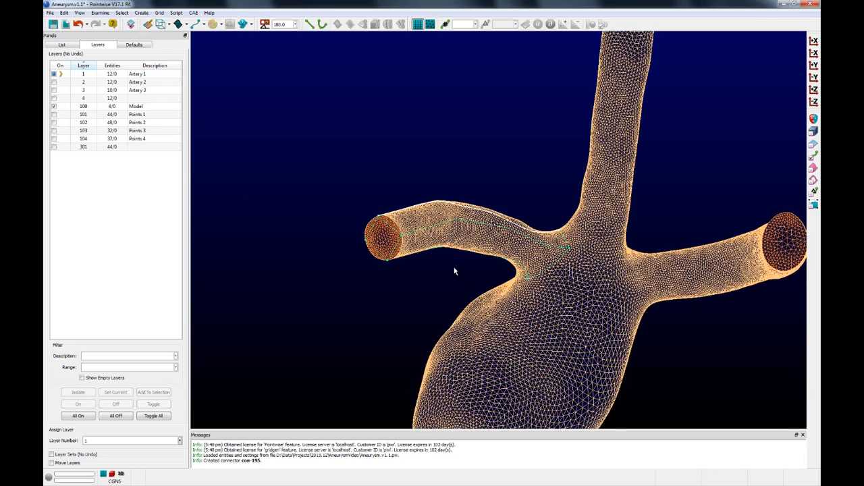
Examine how closely the Artery 1 connectors follow the model's artery surface, from the open end to the junction.
scroll(454, 270, up, 6)
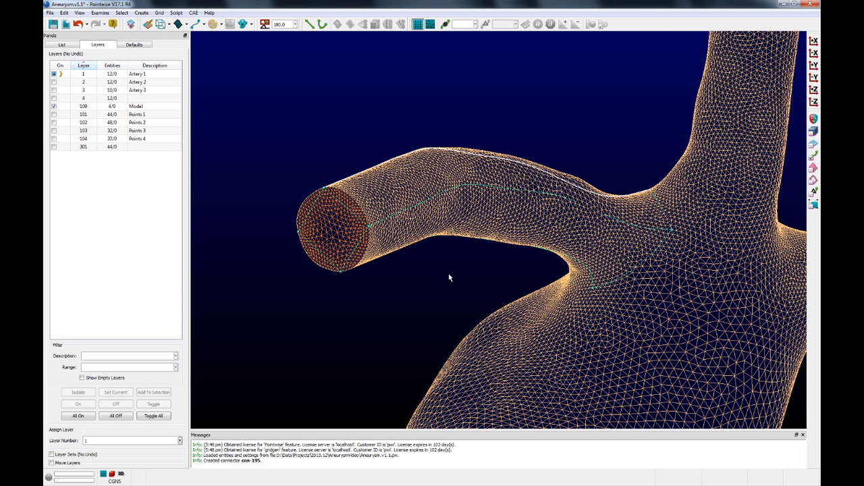
scroll(448, 272, up, 5)
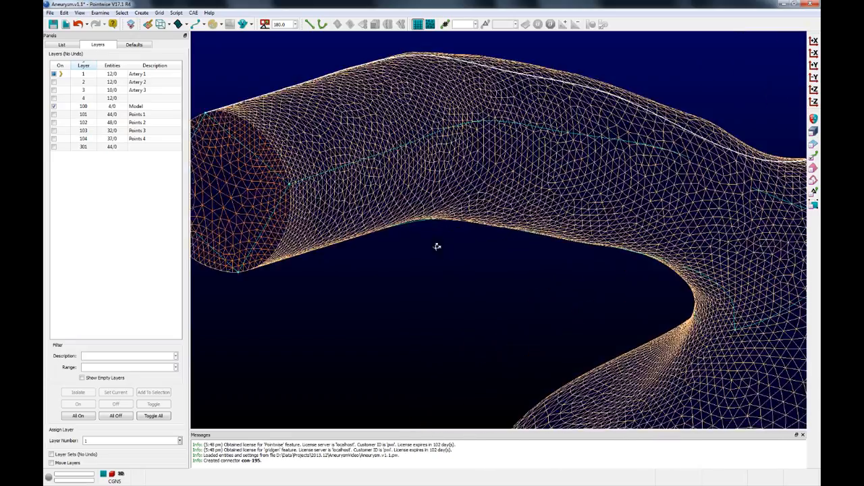
ctrl+right_drag(437, 246, 519, 245)
scroll(405, 250, down, 4)
scroll(497, 256, up, 6)
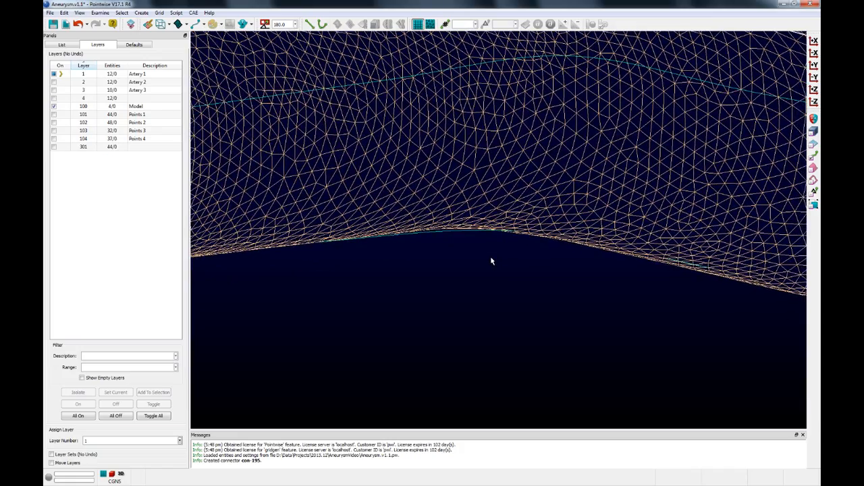
scroll(491, 261, down, 6)
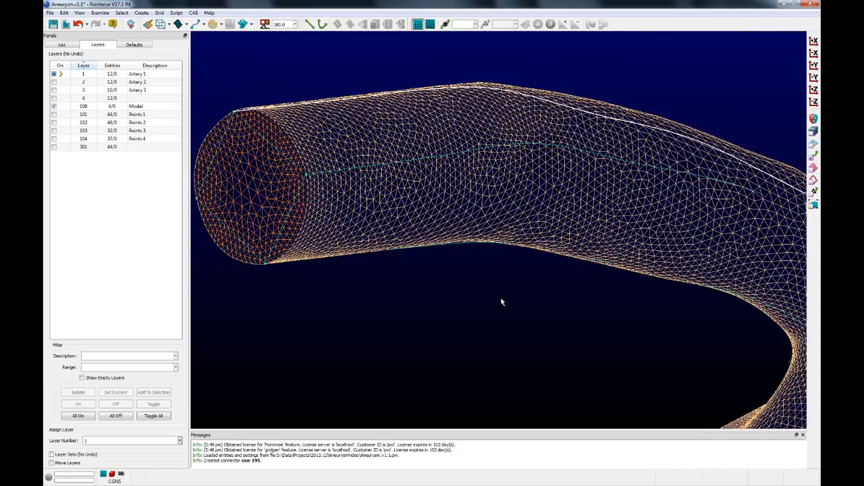
shift+right_drag(502, 300, 449, 275)
scroll(508, 299, down, 1)
scroll(508, 299, down, 3)
shift+right_drag(436, 316, 363, 327)
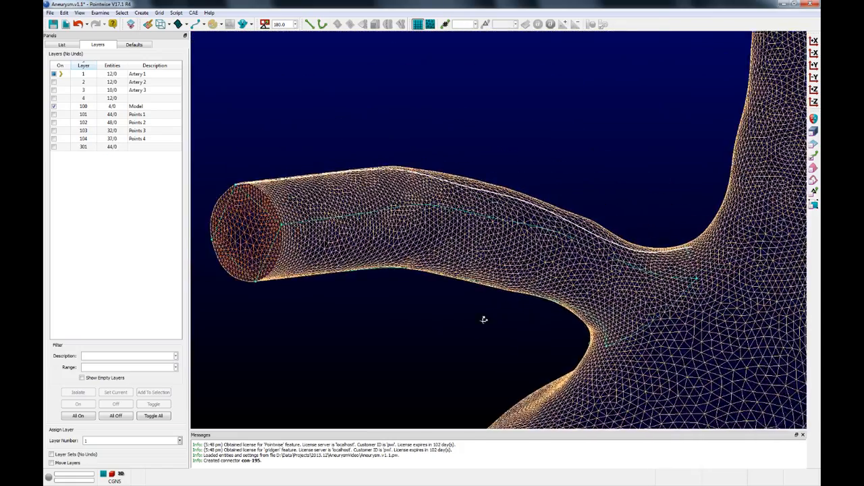
ctrl+right_drag(484, 320, 498, 277)
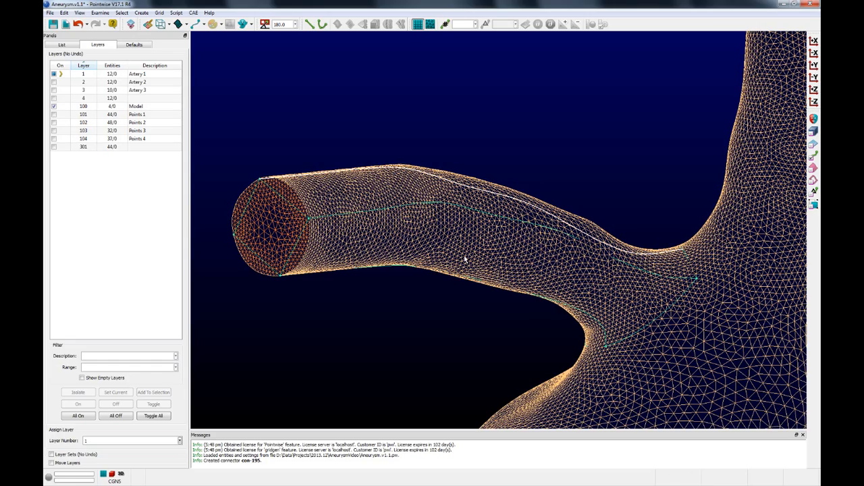
mouse_move(474, 306)
shift+right_down()
mouse_move(441, 290)
mouse_move(482, 314)
shift+right_up()
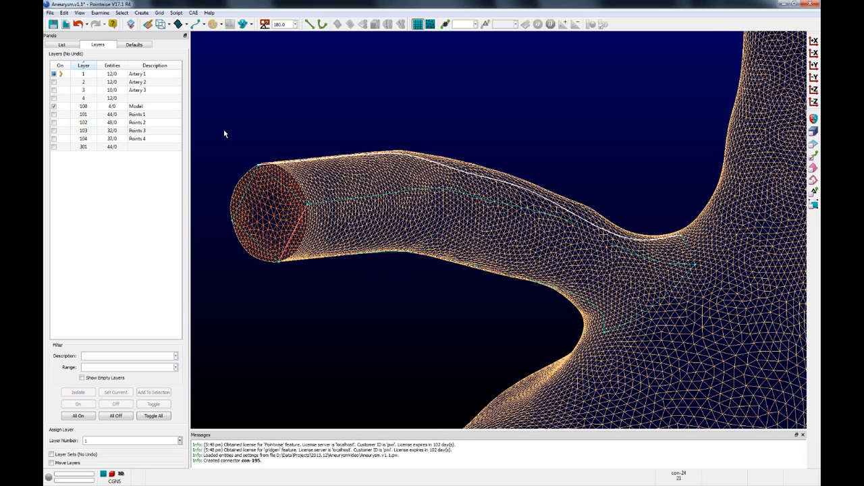
Select all Artery 1 connectors and set up a Closest Point projection with Interior Only turned off.
drag(214, 127, 769, 393)
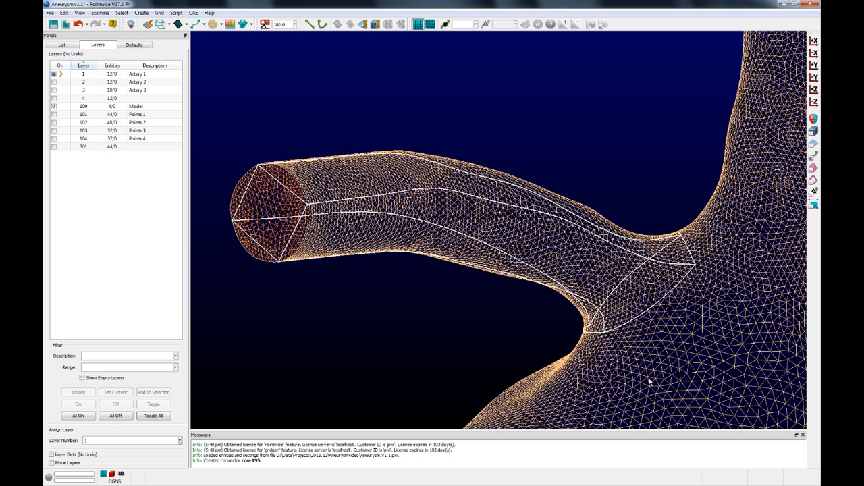
click(63, 12)
click(80, 119)
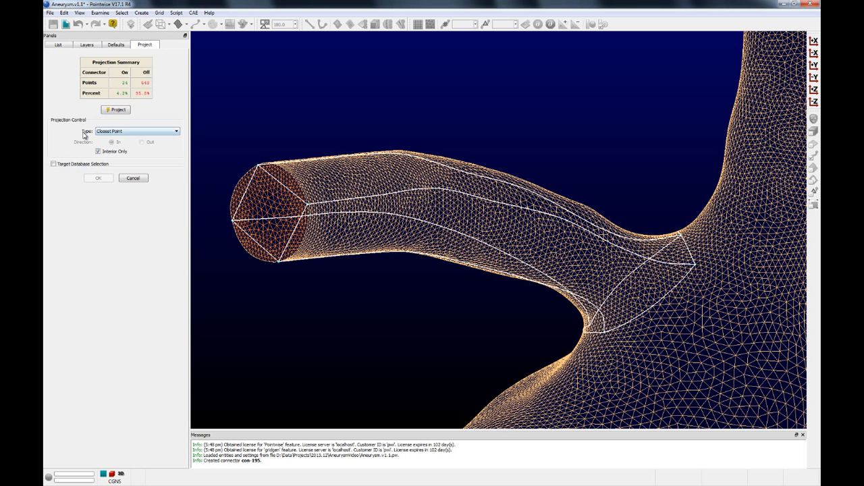
click(99, 151)
click(98, 152)
Restrict the projection's target database to the model's vessel-wall shell, leaving out the shell at the artery's open end.
click(54, 164)
click(82, 183)
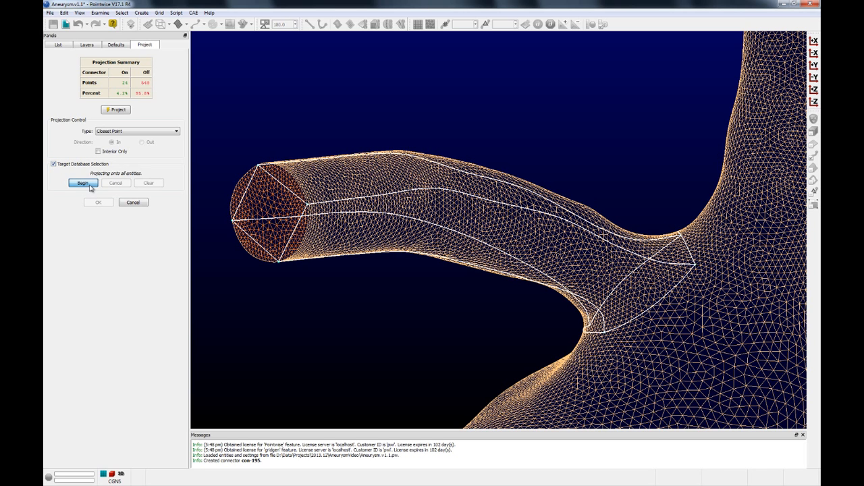
click(720, 378)
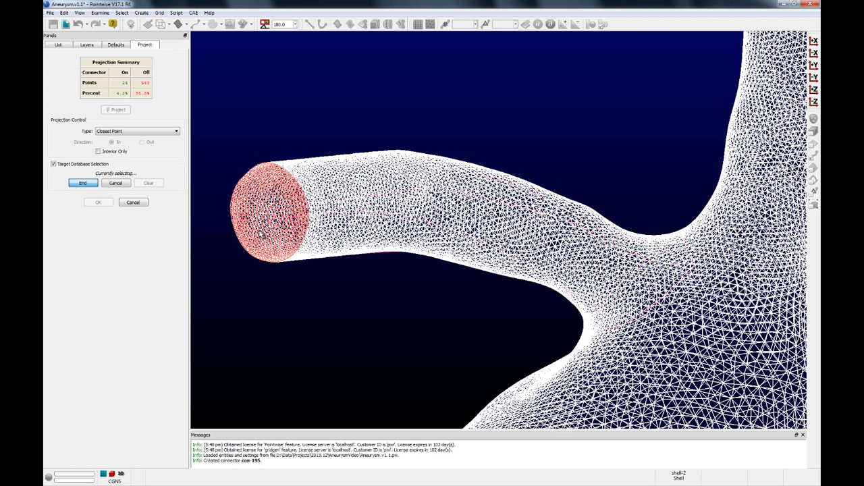
click(80, 184)
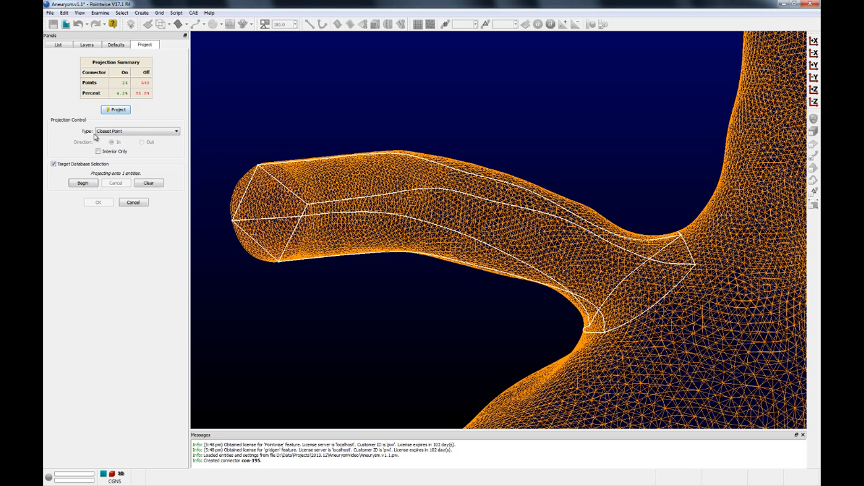
Project the Artery 1 connectors onto the vessel-wall shell, check their fit along the artery, and accept the projection.
click(117, 110)
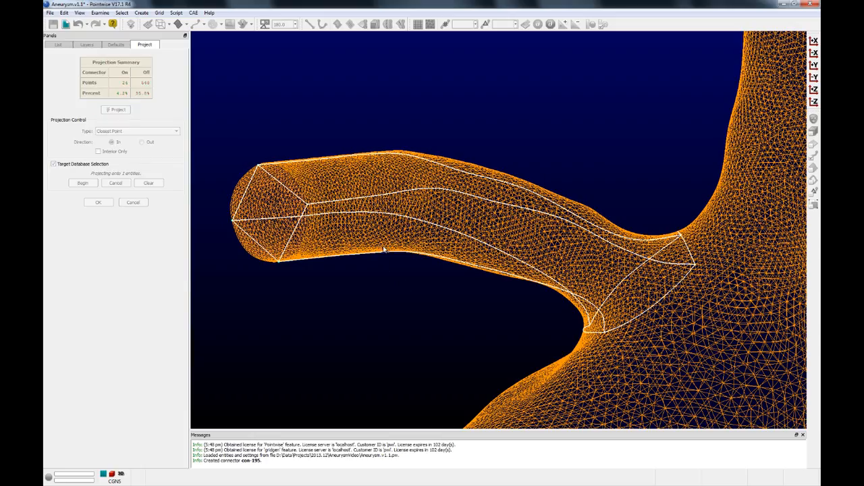
scroll(383, 250, up, 5)
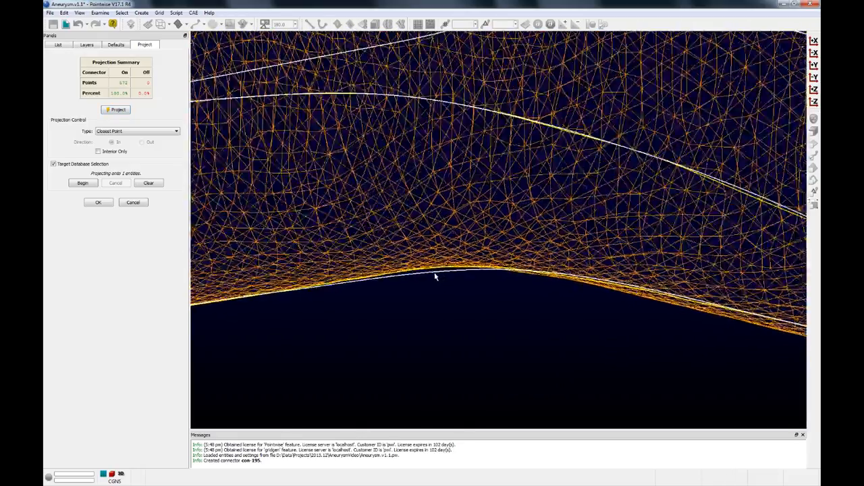
ctrl+right_drag(434, 276, 447, 295)
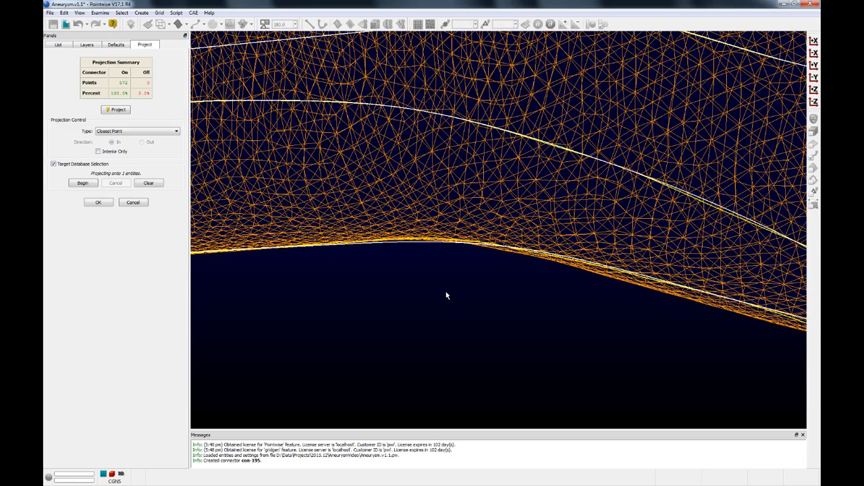
scroll(446, 295, down, 3)
scroll(443, 290, down, 3)
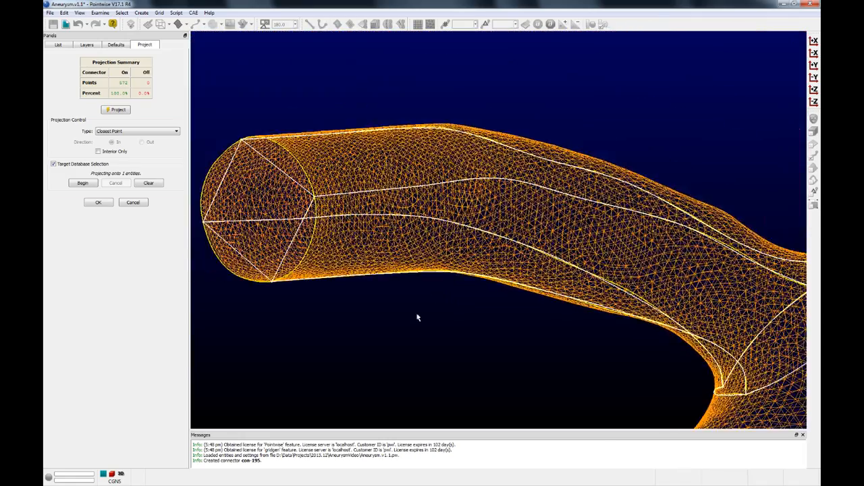
ctrl+right_drag(447, 309, 446, 343)
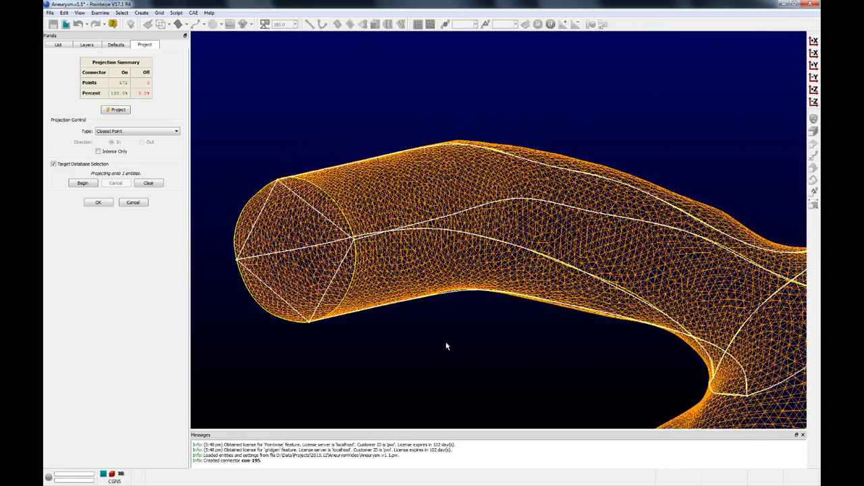
ctrl+right_drag(376, 270, 510, 350)
click(98, 202)
scroll(493, 352, down, 3)
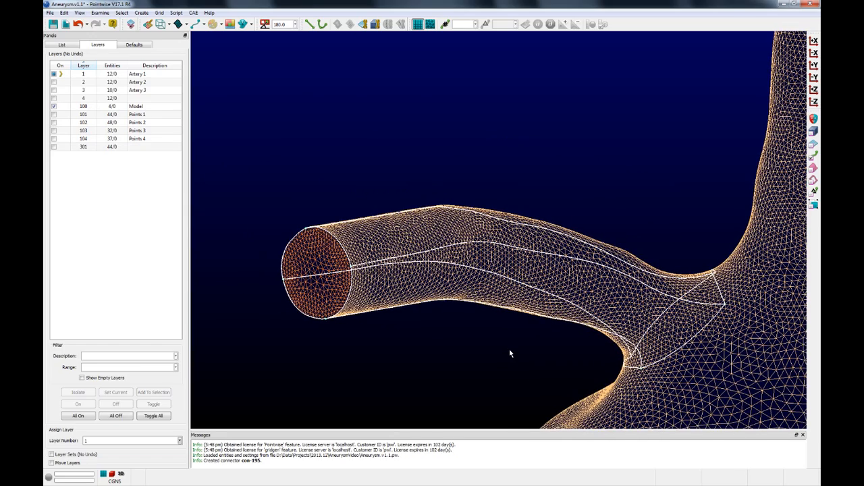
Hide layer 100 (Model) and assemble structured domains from the selected Artery 1 connectors.
click(54, 106)
ctrl+right_drag(425, 277, 521, 363)
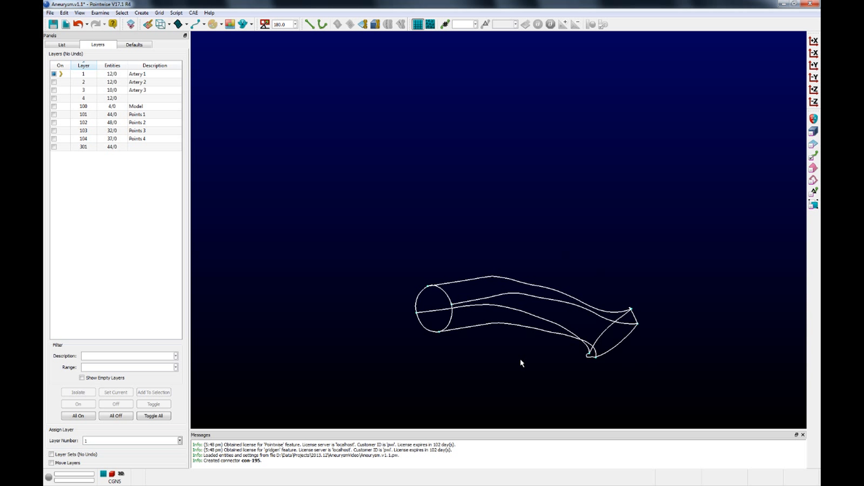
click(364, 25)
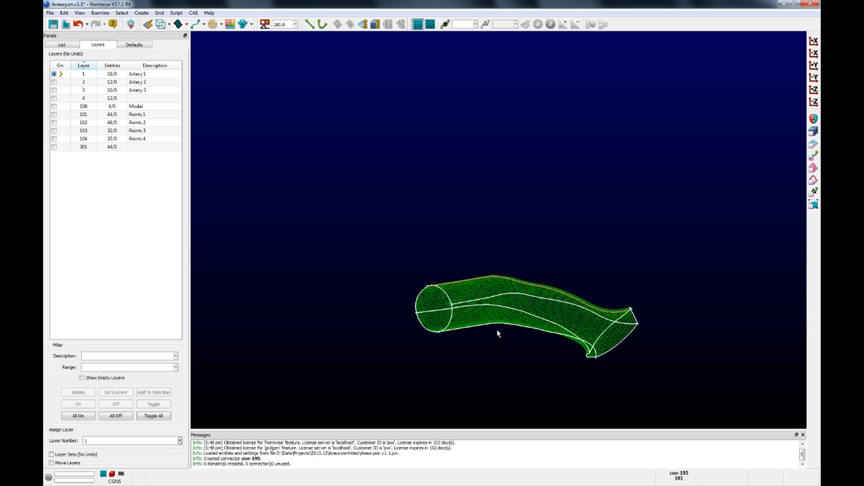
shift+right_drag(523, 367, 519, 301)
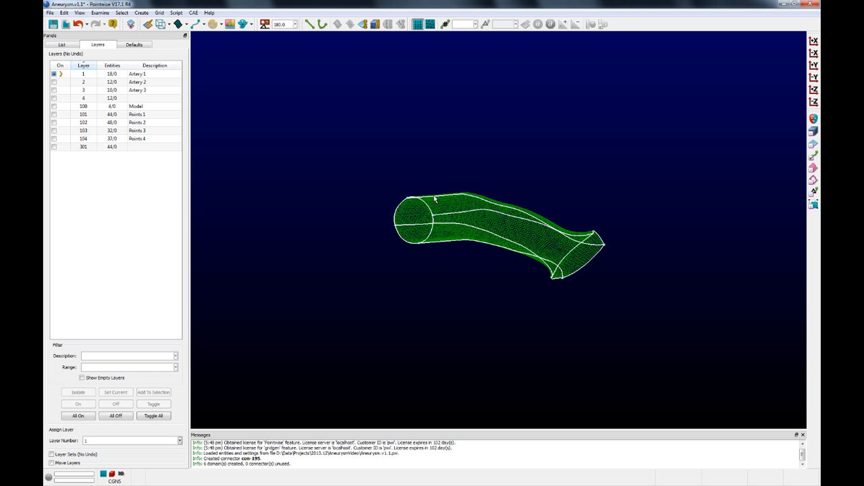
shift+right_drag(511, 285, 452, 320)
click(563, 344)
ctrl+right_drag(562, 344, 436, 319)
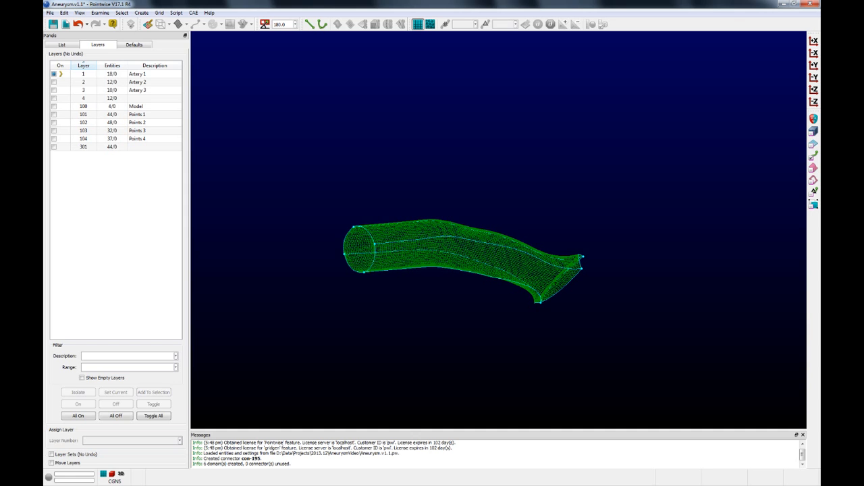
Select the near side wall domain of Artery 1 and examine its minimum included angle.
click(469, 252)
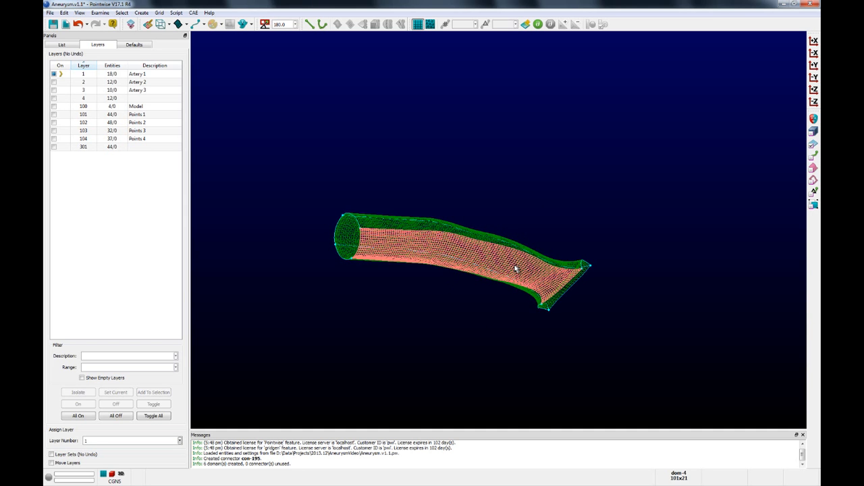
scroll(514, 268, up, 5)
scroll(512, 276, down, 5)
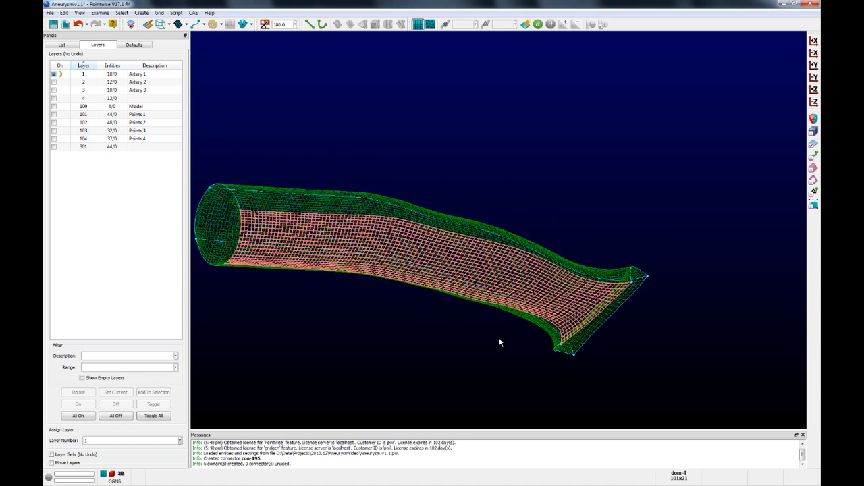
ctrl+right_drag(421, 356, 328, 222)
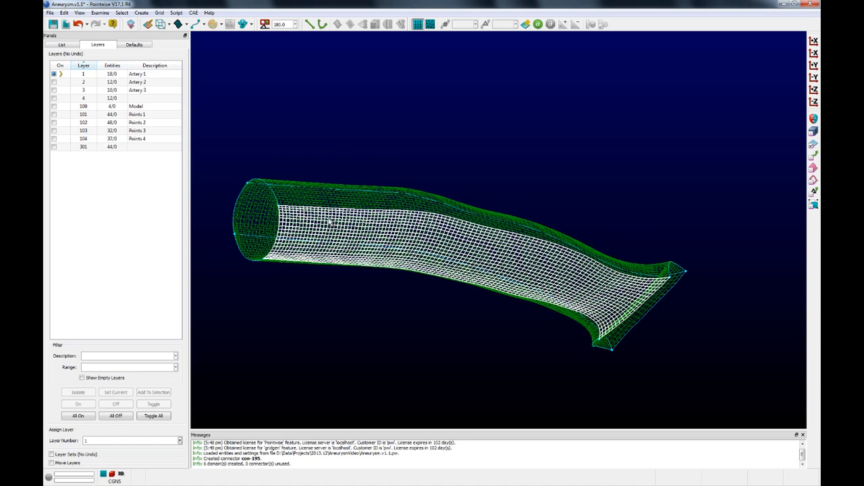
click(100, 13)
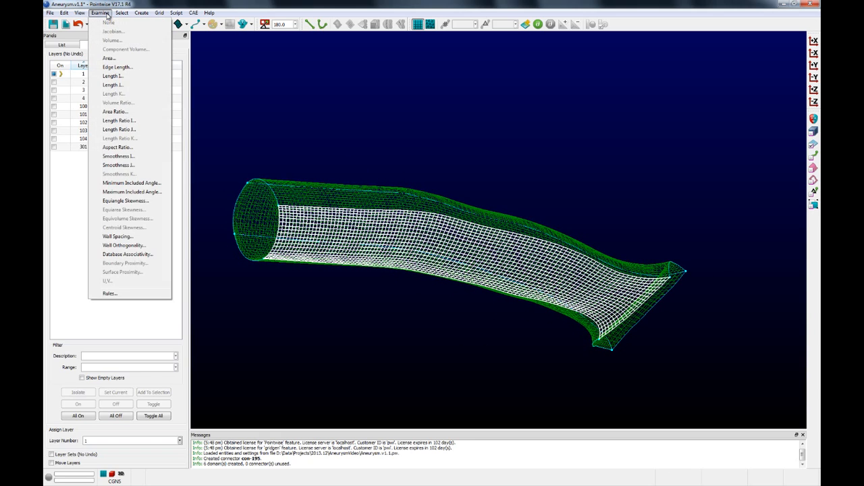
click(132, 183)
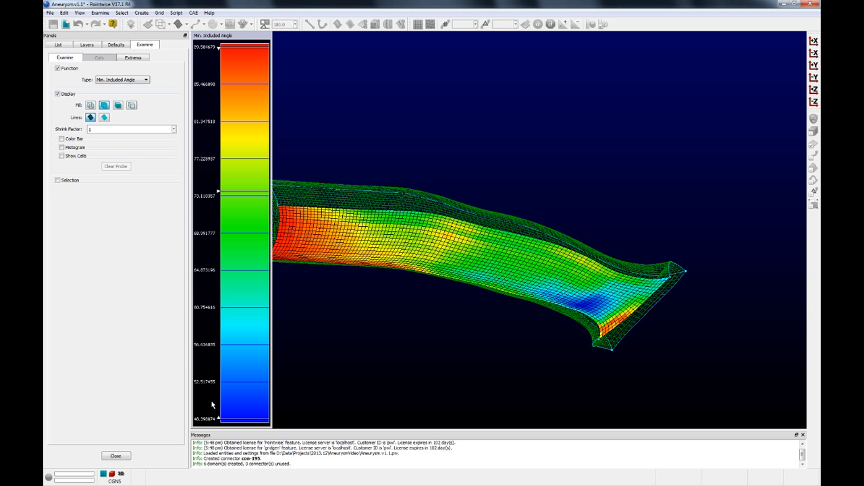
Set the minimum included angle color bar range to 45 through 90, inspect the wall domain, and close the examination.
click(62, 138)
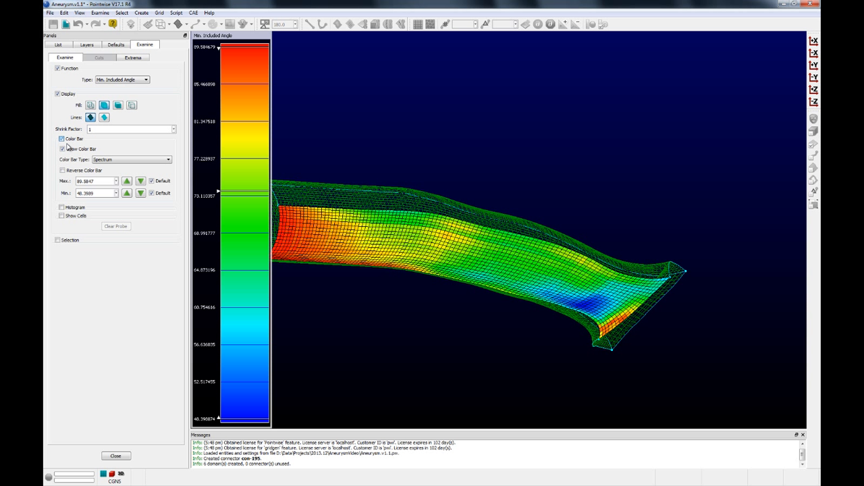
double_click(97, 193)
text(45)
key(Return)
drag(104, 181, 49, 180)
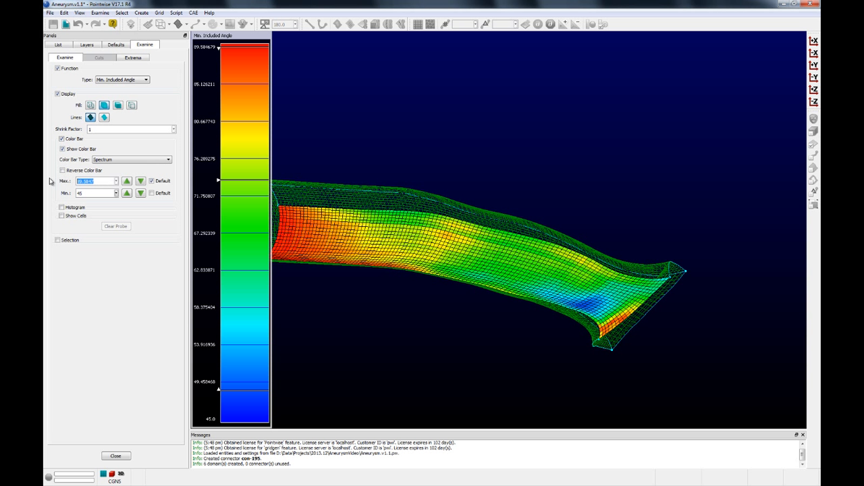
text(90)
key(Return)
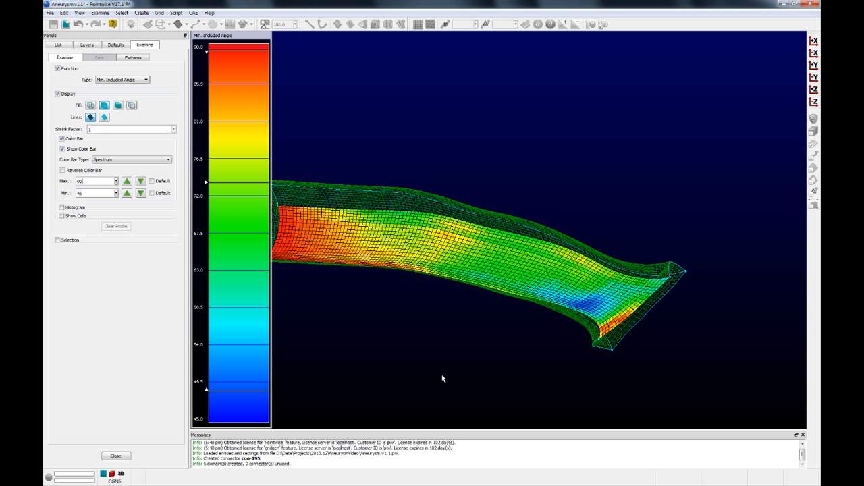
right_drag(442, 378, 530, 308)
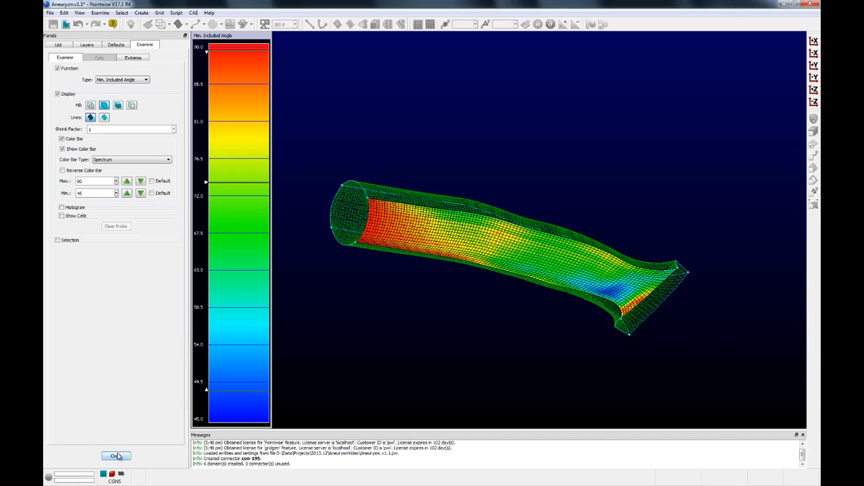
click(116, 456)
Examine the grid lines of the end-cap domain and adjoining wall domain at the artery's open end.
scroll(340, 195, up, 5)
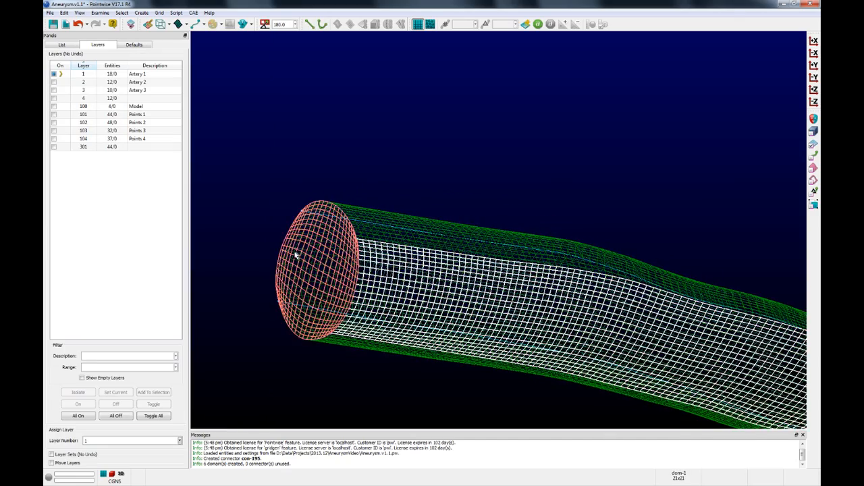
scroll(295, 255, up, 2)
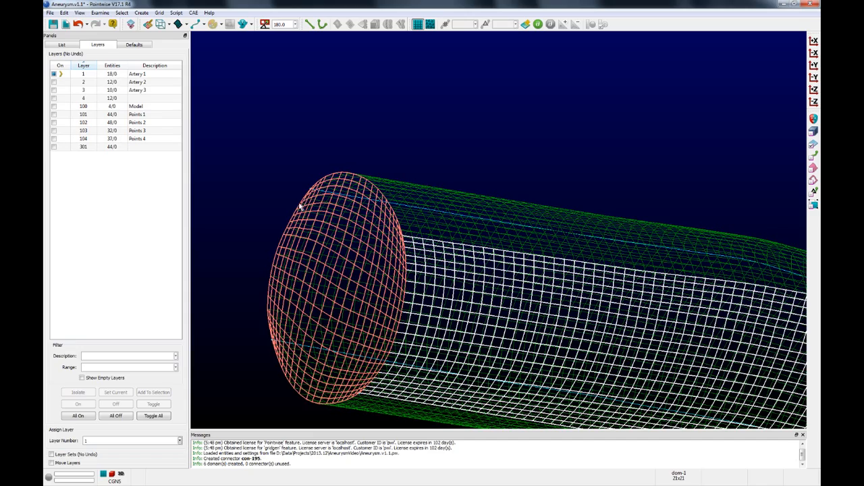
scroll(281, 257, down, 1)
scroll(281, 257, down, 1)
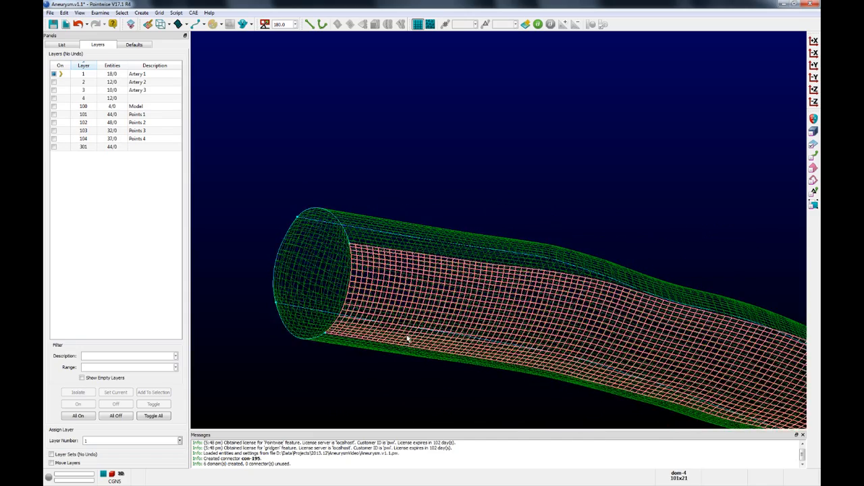
scroll(408, 339, down, 1)
scroll(408, 339, down, 1)
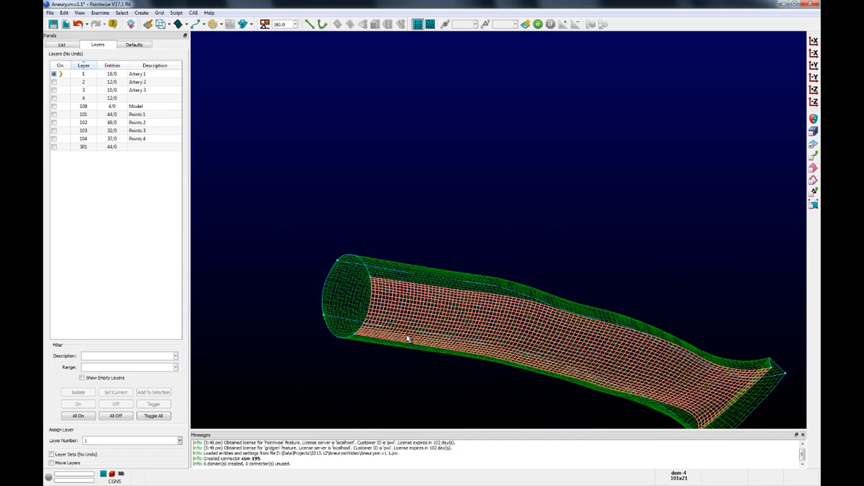
Select all Artery 1 connectors instead of the domain and set their distribution function to Tanh.
double_click(406, 336)
click(741, 178)
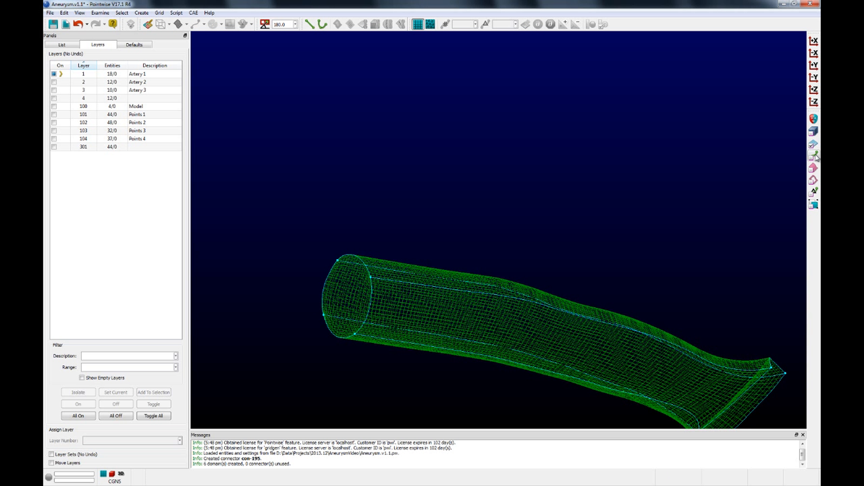
key(ctrl+a)
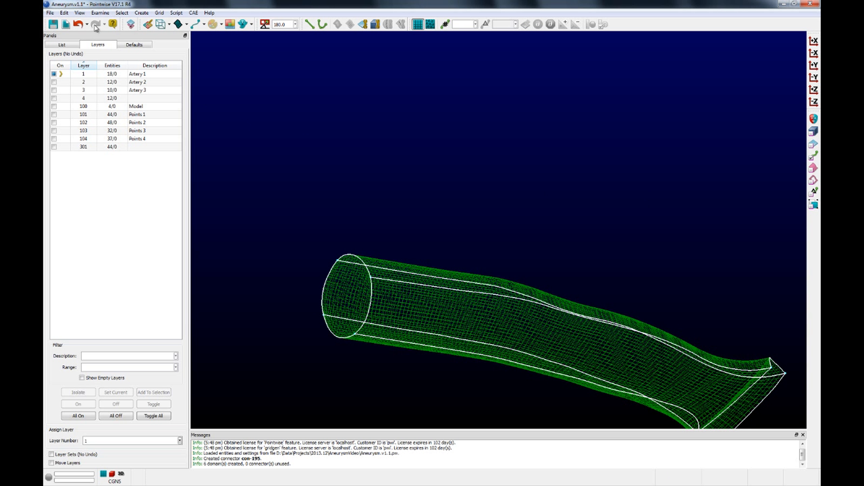
click(160, 13)
click(170, 40)
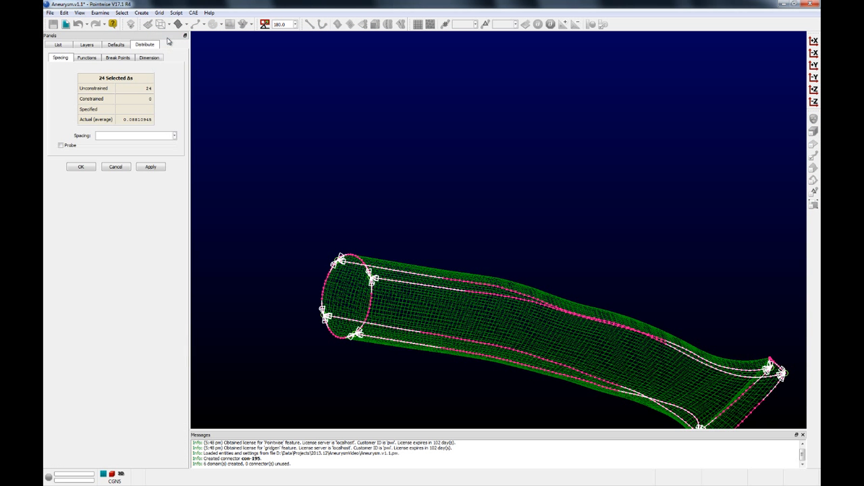
click(88, 58)
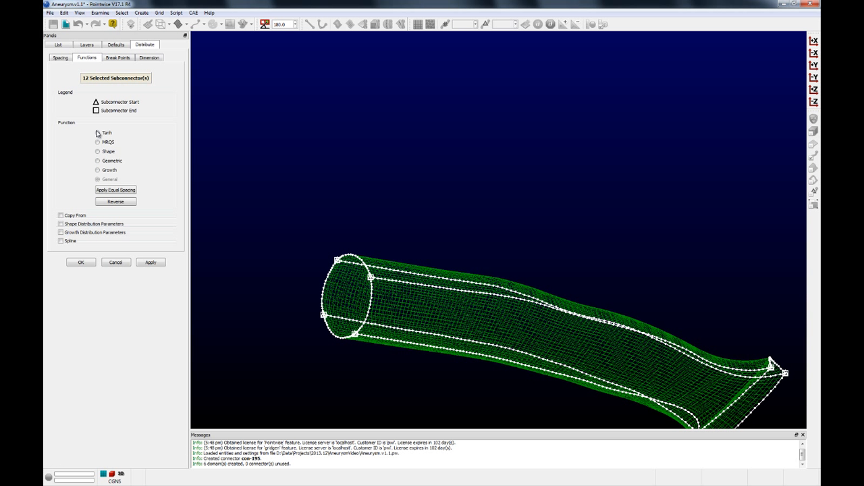
click(97, 133)
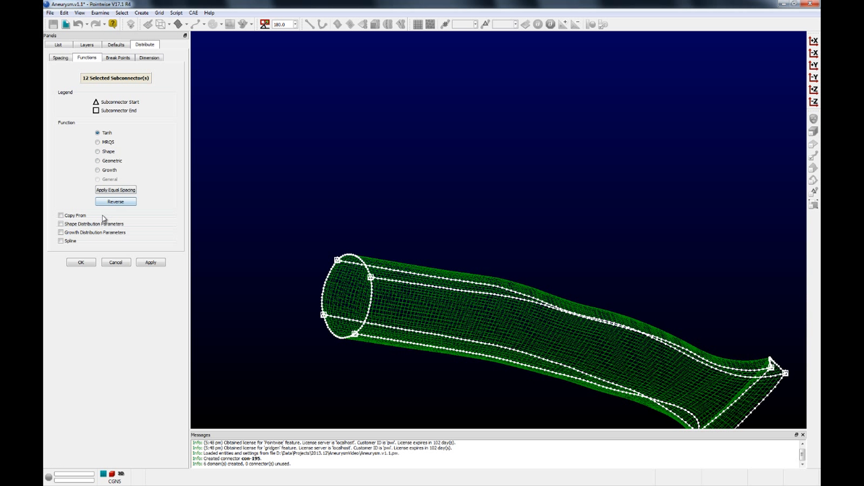
click(82, 264)
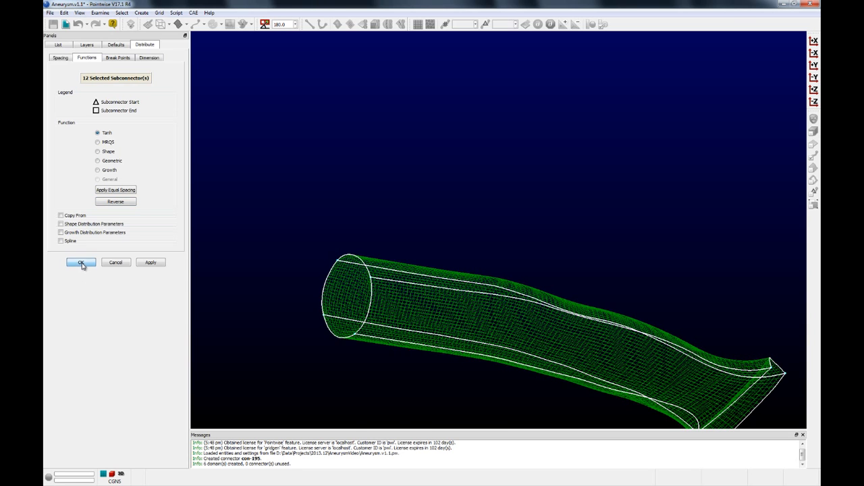
scroll(321, 288, up, 5)
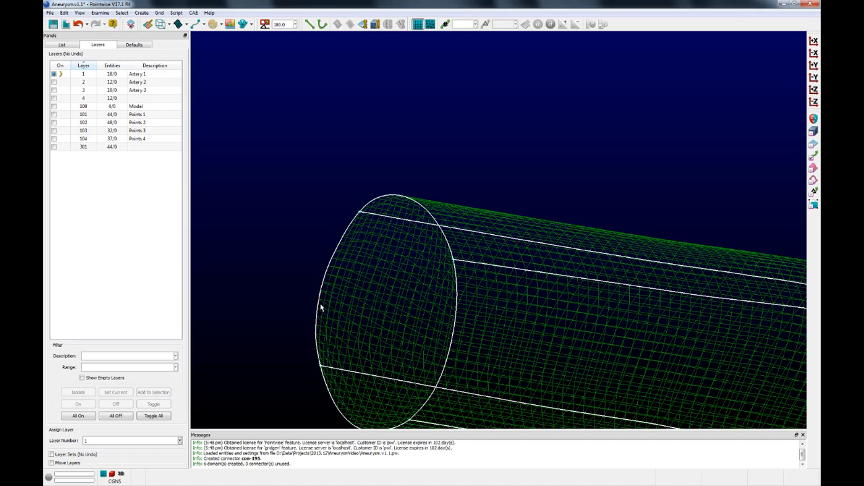
Select the four side wall domains of Artery 1, leaving out both end caps, and start the Solve command on them.
scroll(322, 308, down, 8)
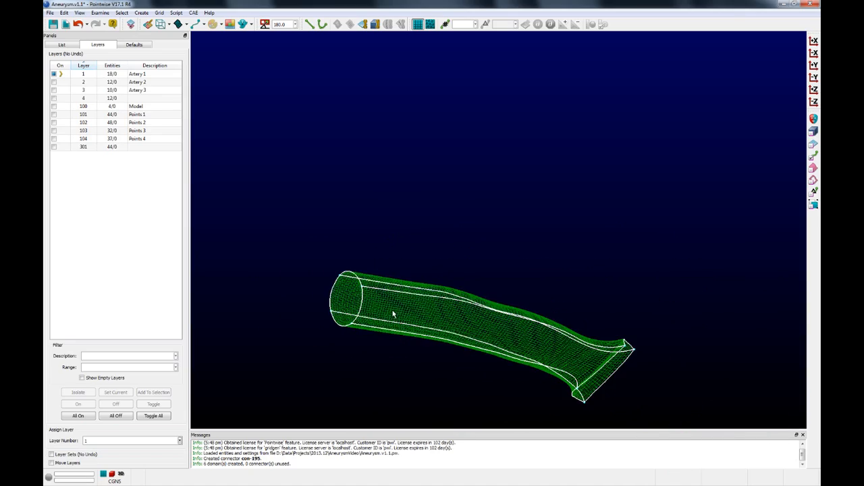
ctrl+right_drag(400, 281, 417, 223)
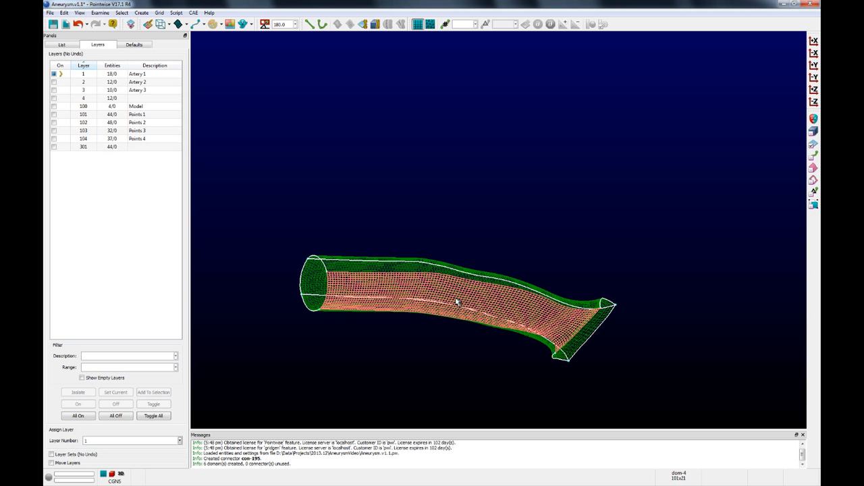
drag(441, 257, 438, 348)
ctrl+right_drag(438, 349, 427, 316)
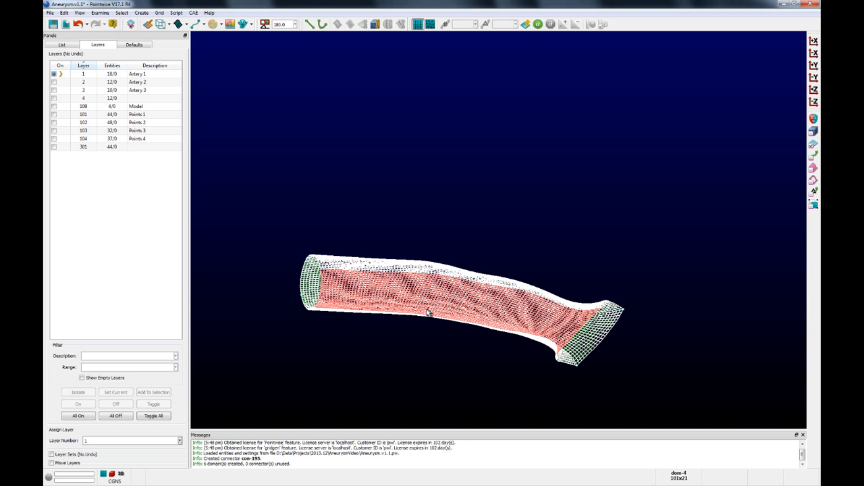
click(159, 12)
click(179, 49)
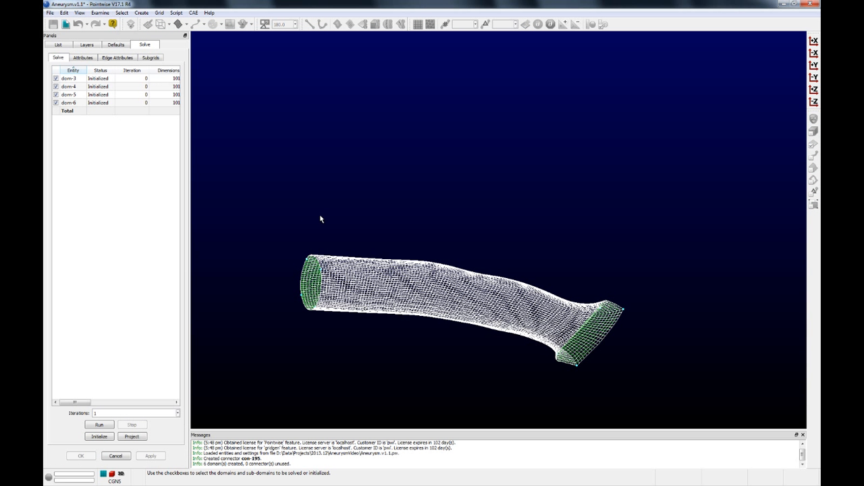
Select the side walls' boundary edges at both artery ends and set their spacing control to User Specified with a value of 0.1.
click(112, 58)
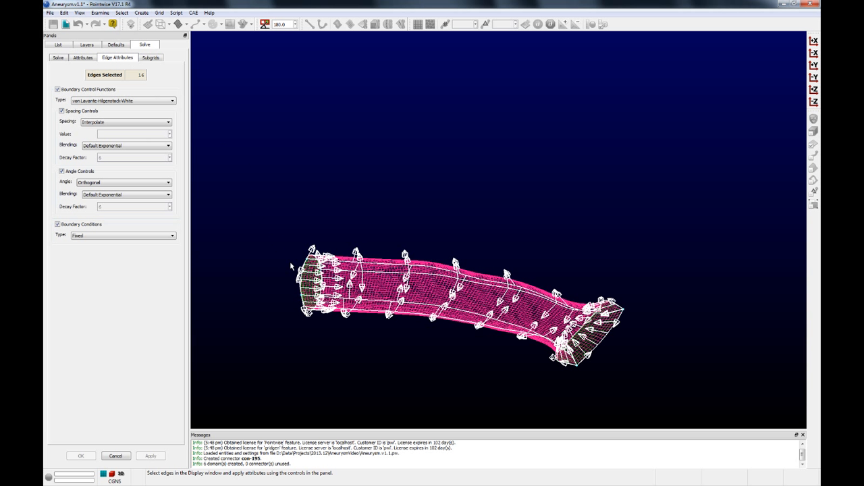
drag(266, 223, 343, 350)
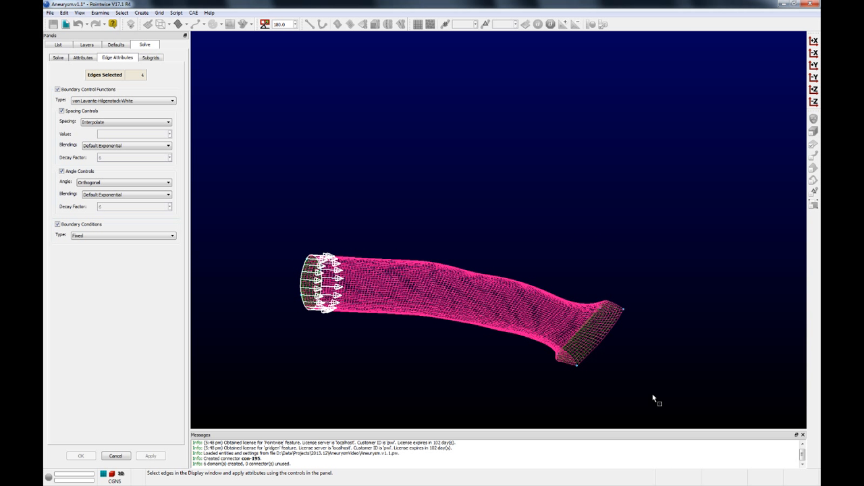
ctrl+drag(530, 249, 651, 395)
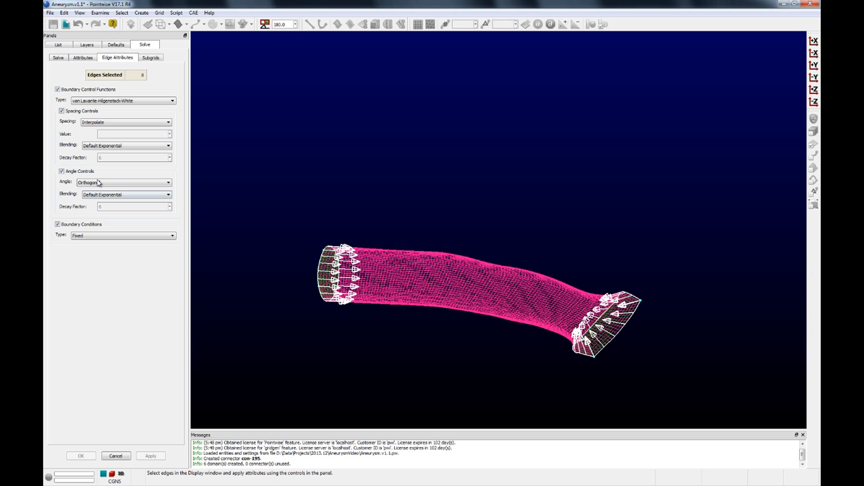
click(115, 124)
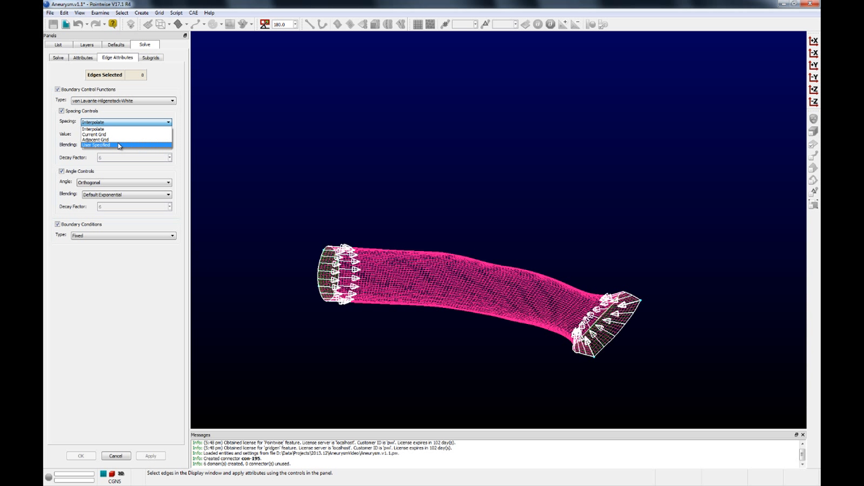
click(98, 144)
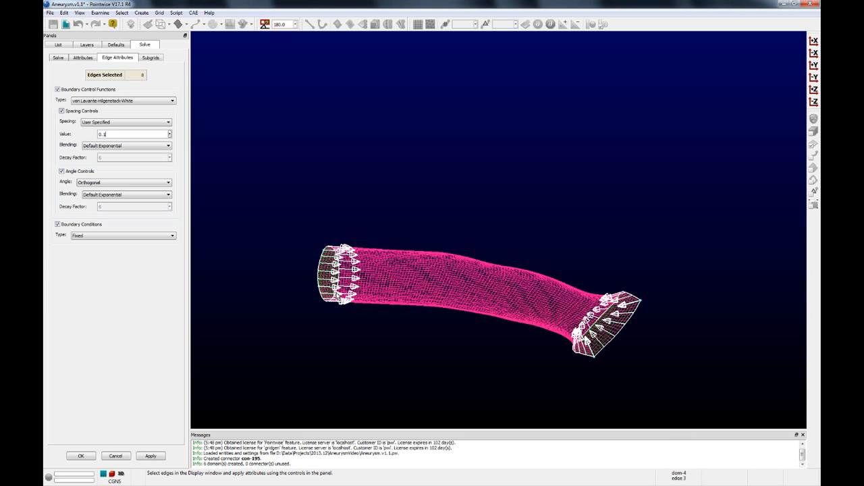
scroll(344, 301, up, 3)
scroll(380, 259, down, 2)
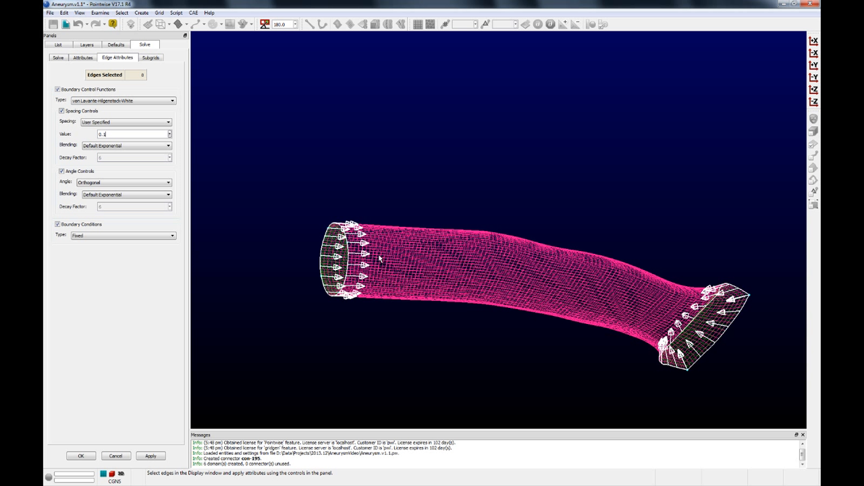
Set the angle control of the selected end edges to Interpolate and inspect the edges at the slanted, flared end of the artery.
click(99, 184)
click(101, 198)
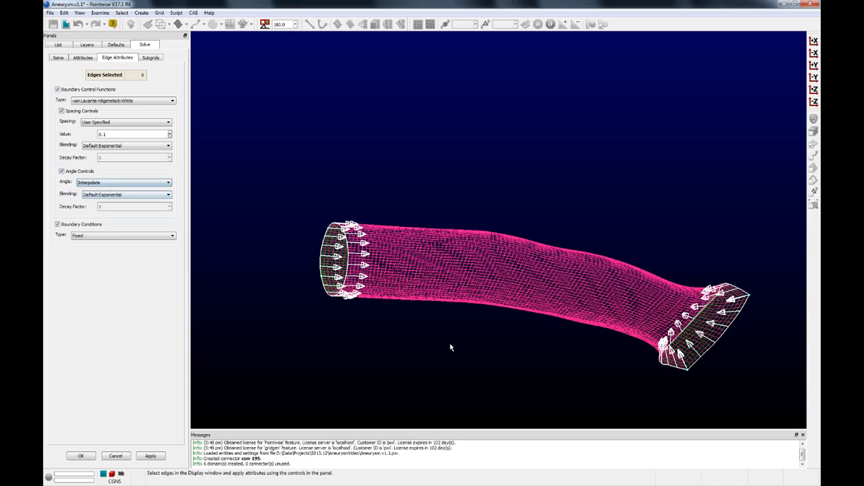
ctrl+right_drag(453, 345, 592, 345)
scroll(723, 299, up, 5)
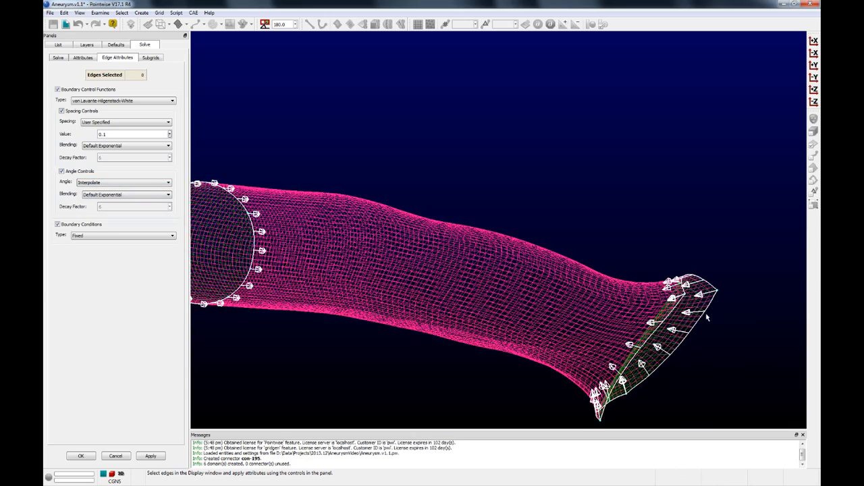
scroll(708, 317, up, 5)
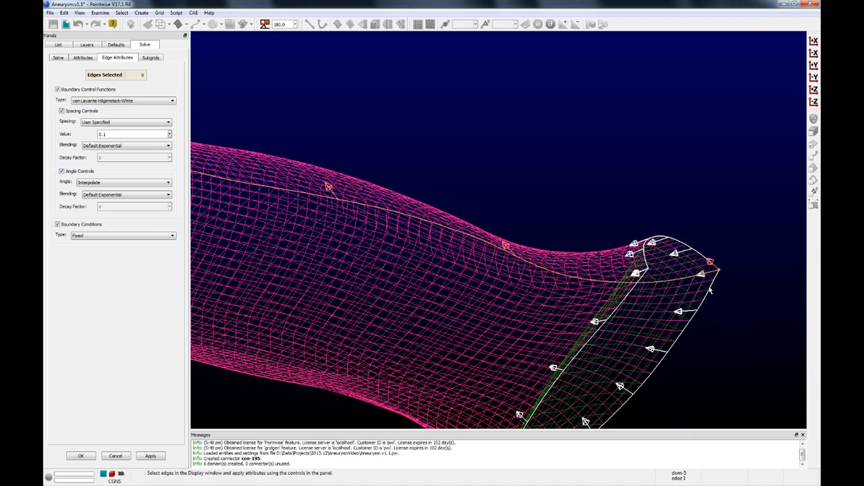
ctrl+right_drag(710, 284, 730, 184)
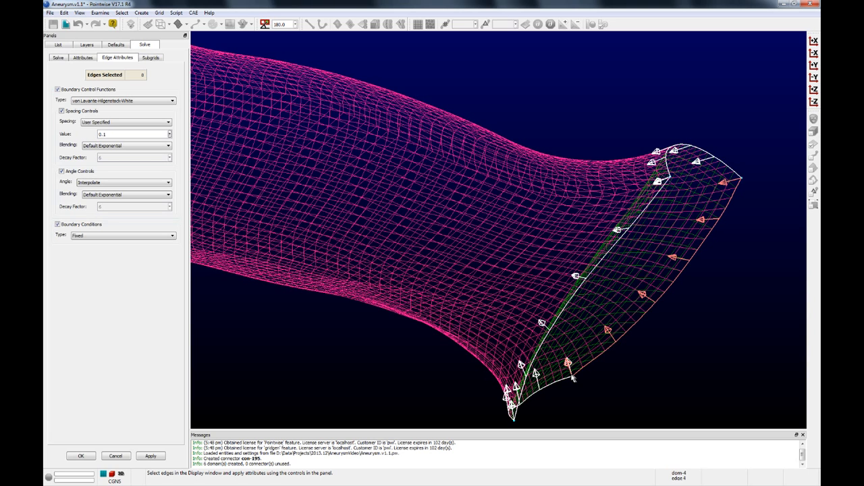
right_drag(579, 376, 652, 343)
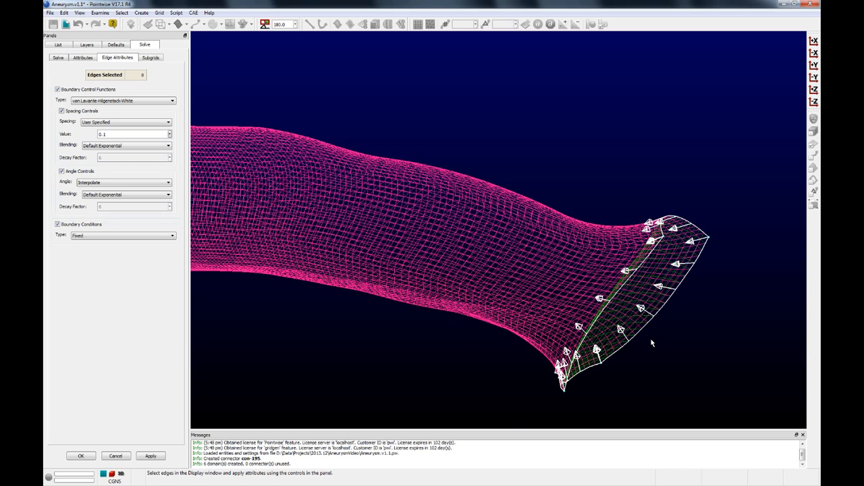
scroll(692, 229, up, 5)
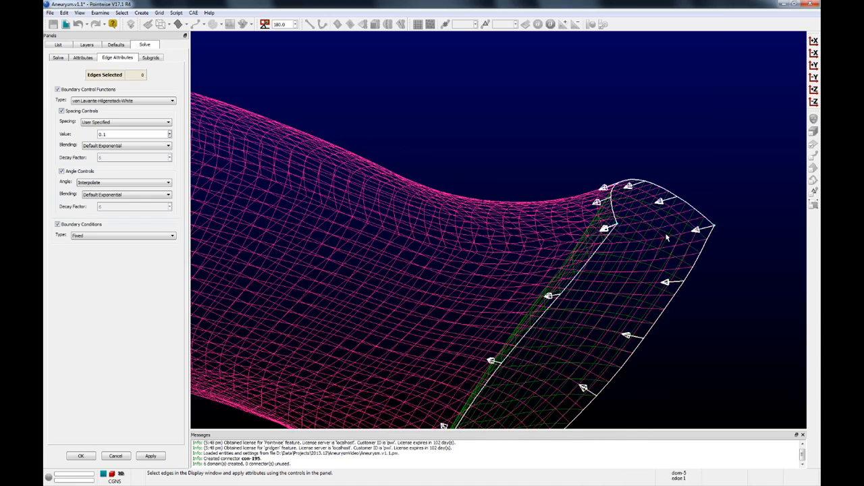
Select the lengthwise edges shared by the side wall domains and set their boundary condition type to Floating.
scroll(671, 234, down, 8)
ctrl+right_drag(399, 317, 378, 312)
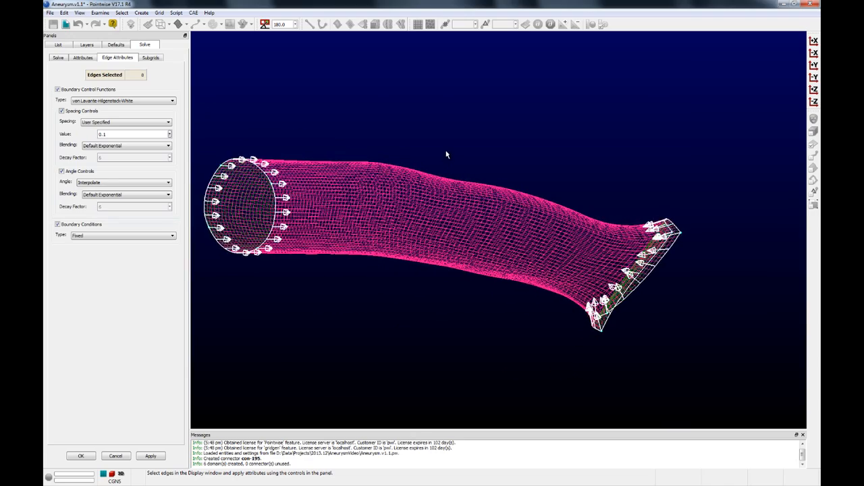
drag(446, 144, 428, 300)
ctrl+right_drag(459, 309, 424, 323)
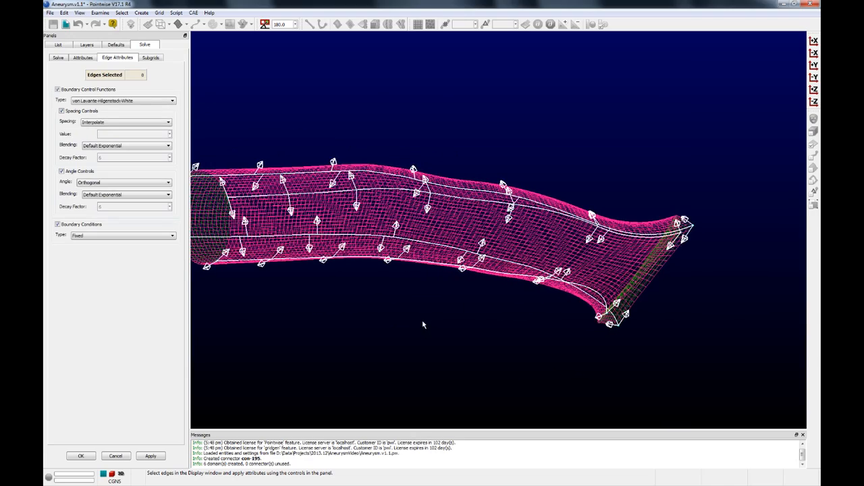
ctrl+right_drag(437, 291, 481, 289)
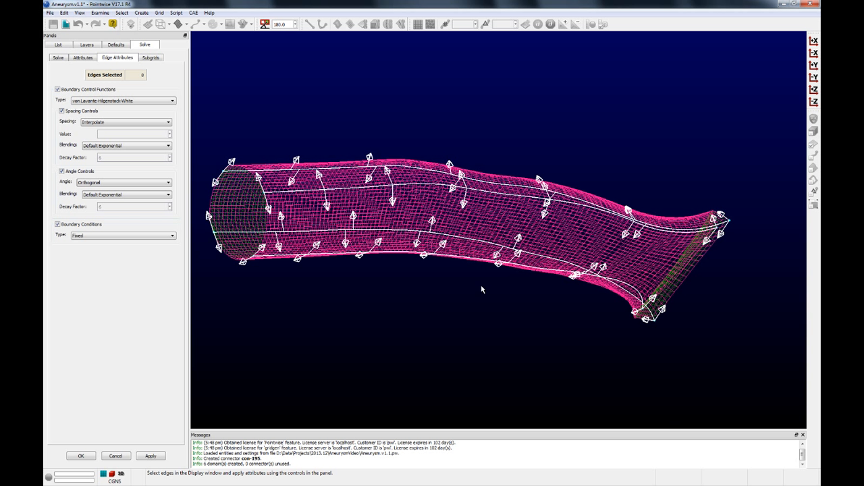
click(99, 236)
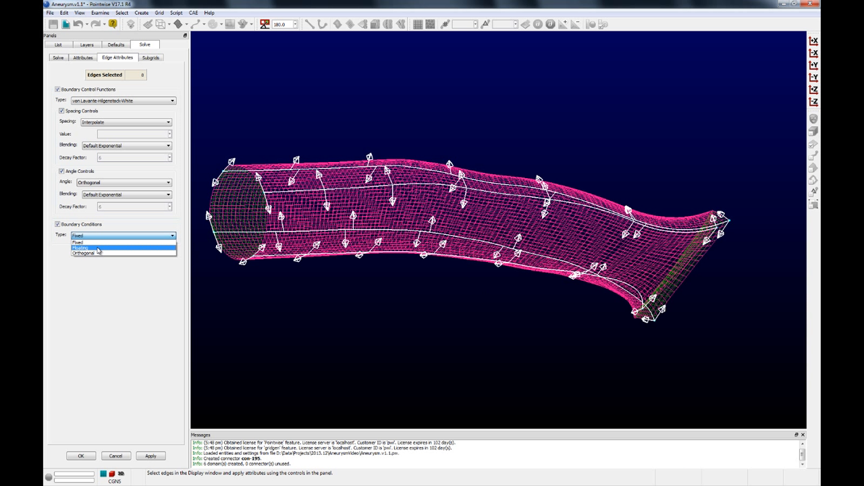
click(98, 252)
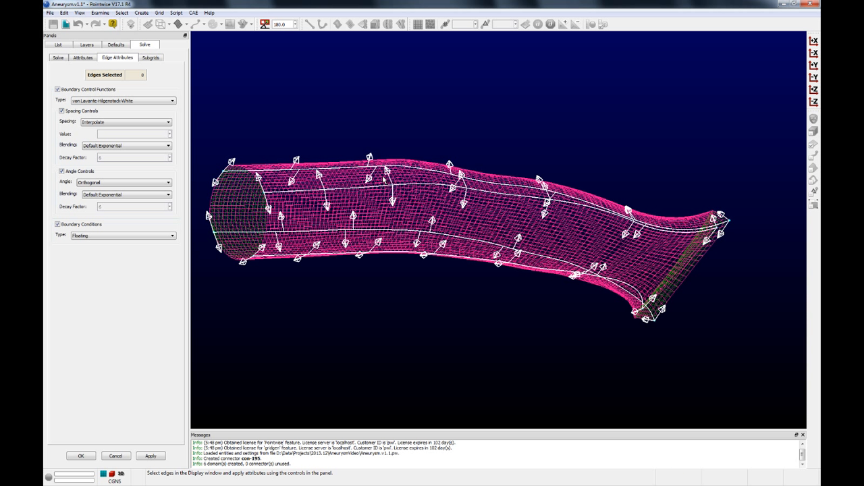
Set the surface shape attribute of the four side wall domains to Database, keeping the Closest Point projection.
click(82, 58)
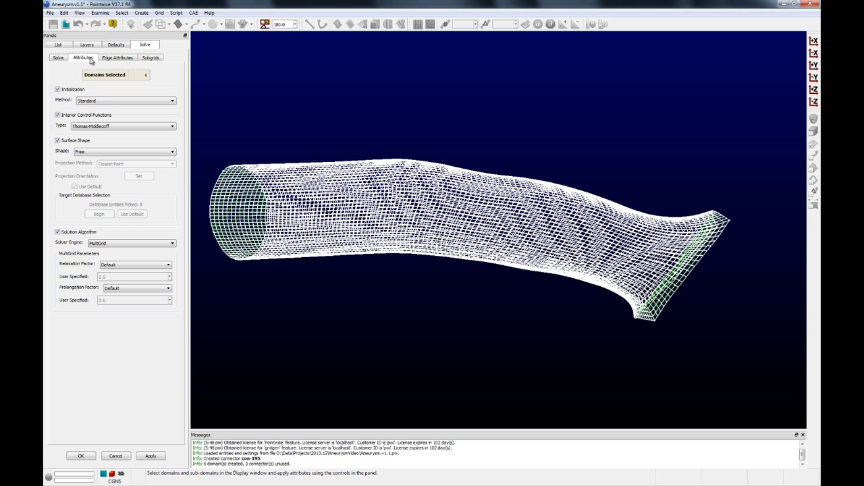
click(88, 152)
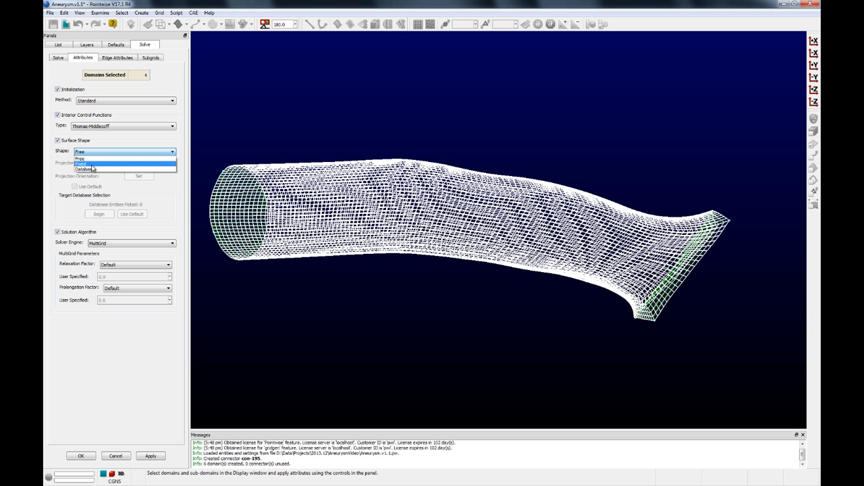
click(93, 170)
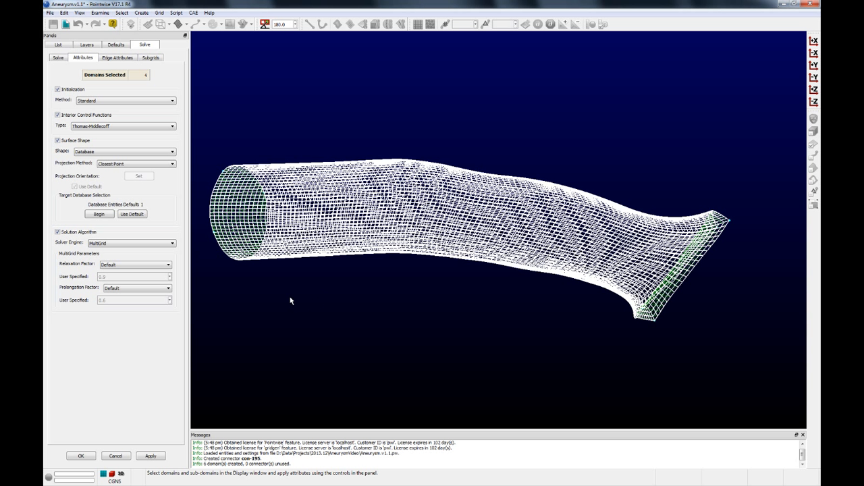
Run the solver for 10 iterations on the four side wall domains and inspect the smoothed grid.
click(59, 58)
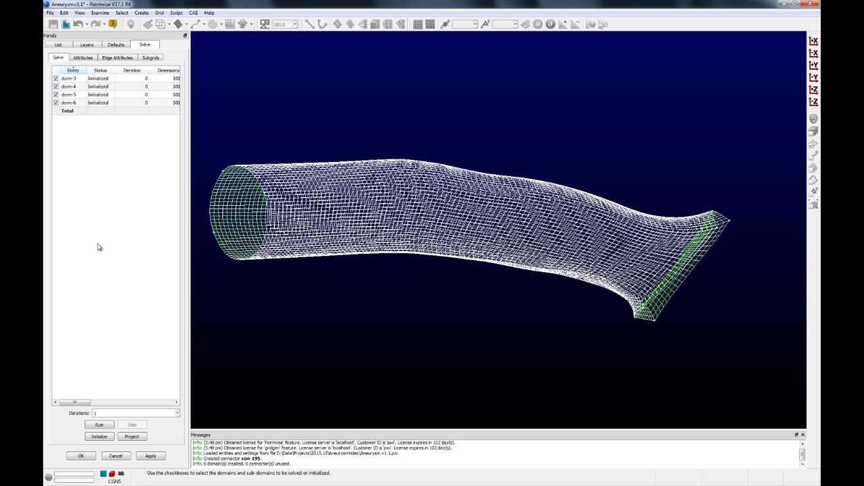
click(111, 413)
text(10)
click(99, 424)
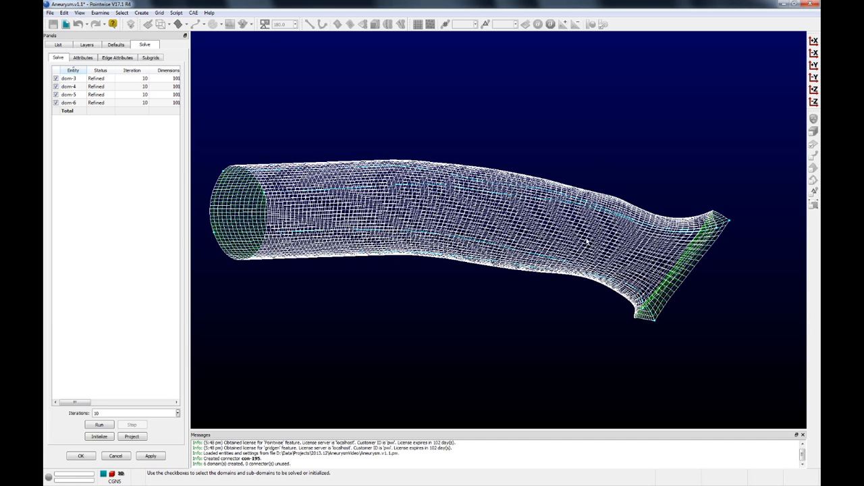
scroll(581, 216, up, 3)
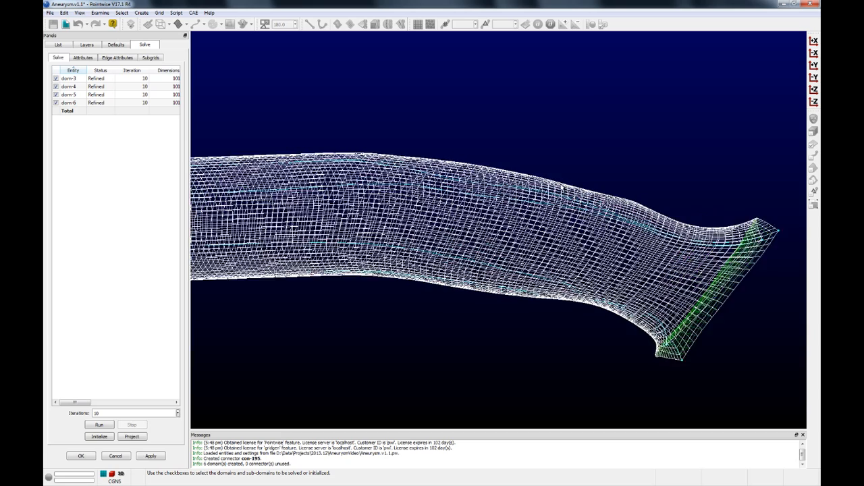
scroll(575, 232, down, 4)
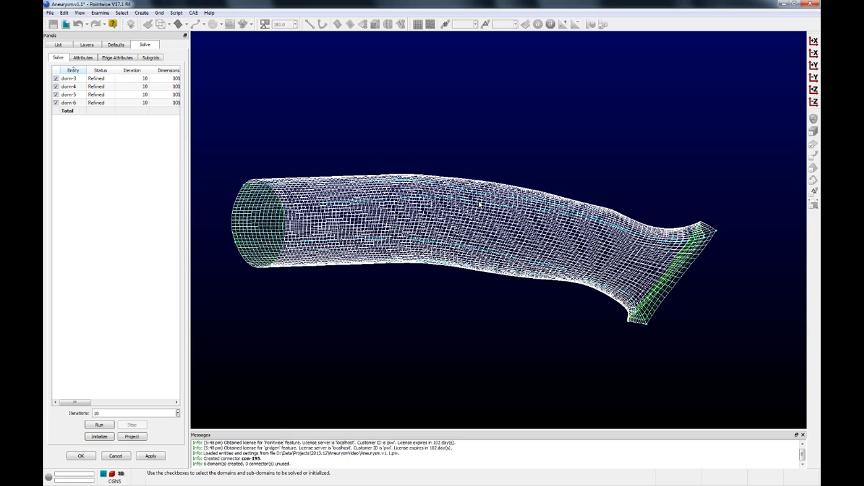
Reselect the lengthwise edges between the side wall domains and change their boundary condition type to Orthogonal.
click(116, 58)
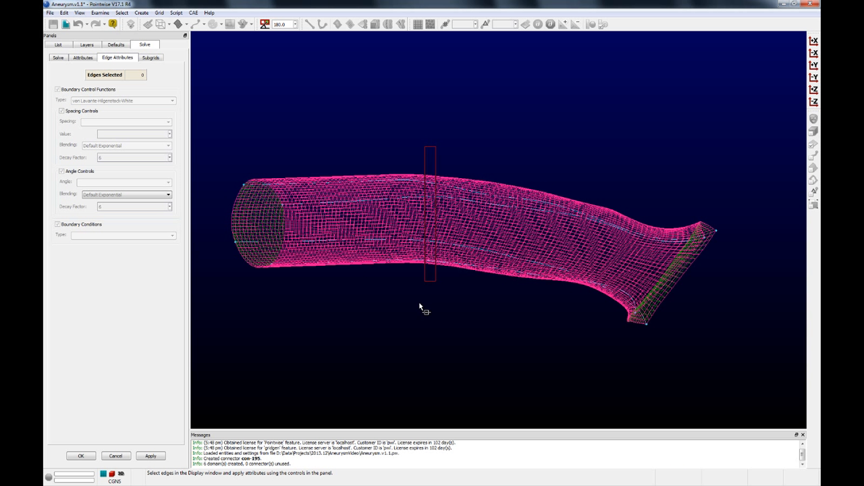
drag(419, 308, 407, 304)
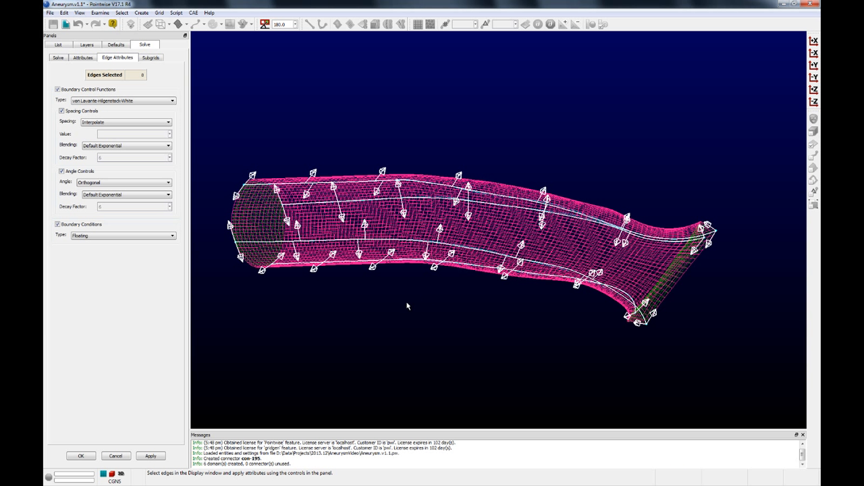
click(129, 235)
click(112, 246)
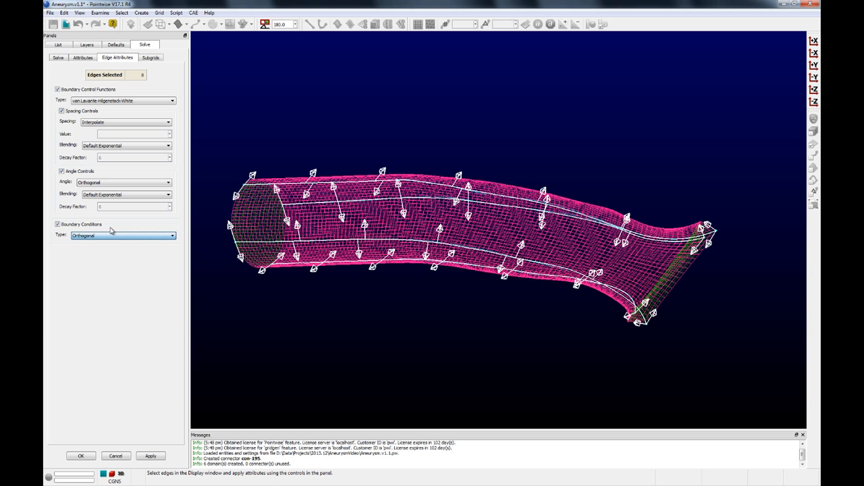
Run the solver for another 90 iterations on the side wall domains and inspect the grid toward the flared end.
click(58, 58)
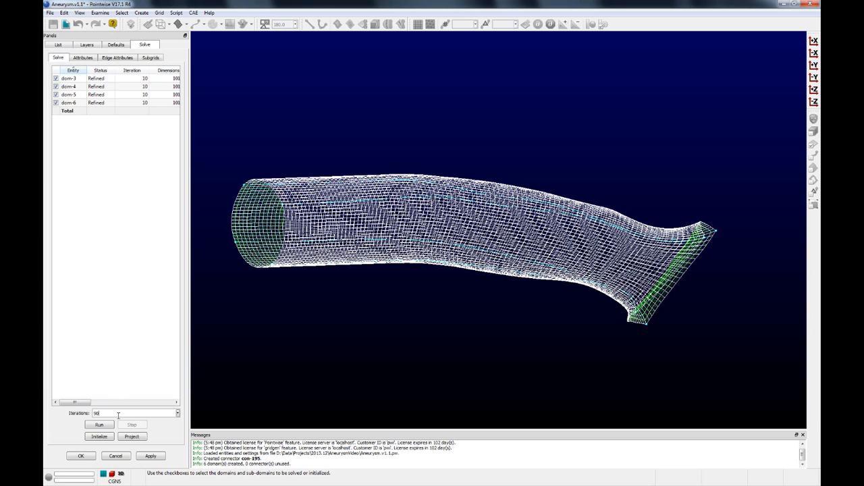
click(99, 425)
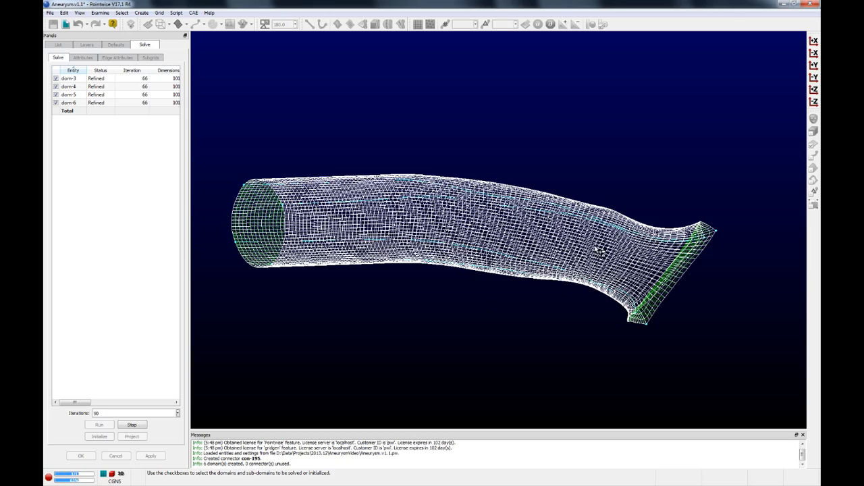
scroll(595, 248, up, 3)
scroll(545, 216, down, 3)
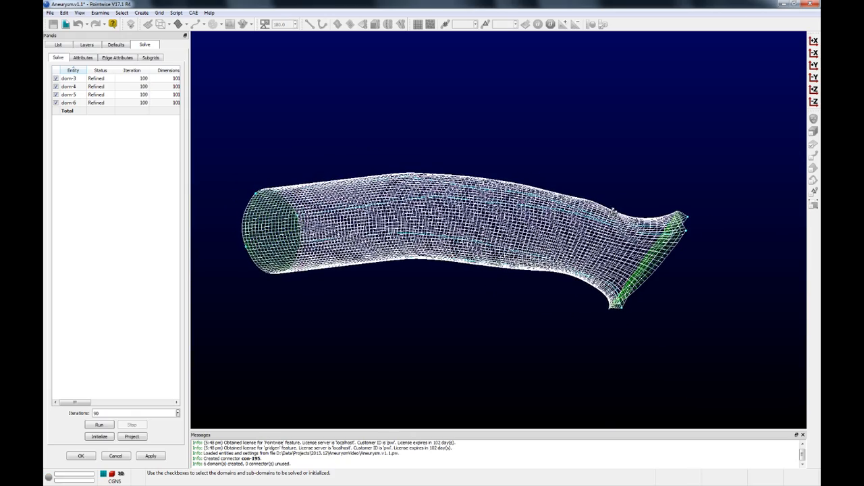
scroll(615, 209, up, 2)
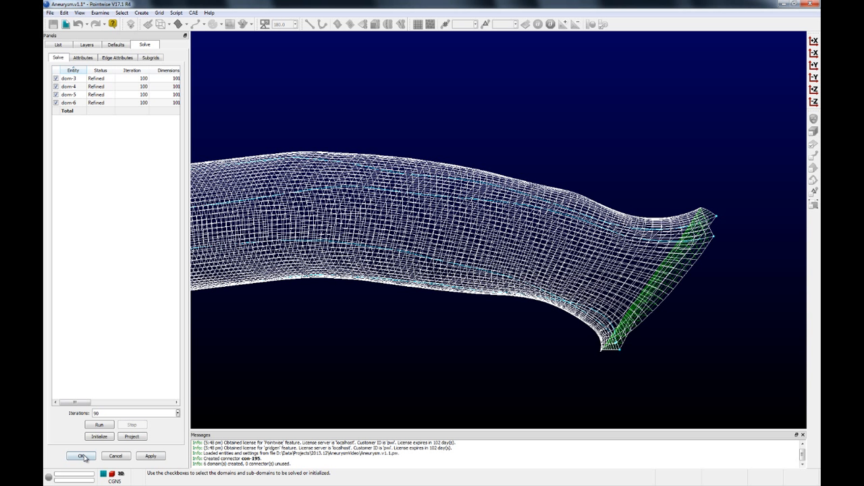
Accept the smoothed side wall domains and close the solver.
click(84, 459)
scroll(342, 347, down, 2)
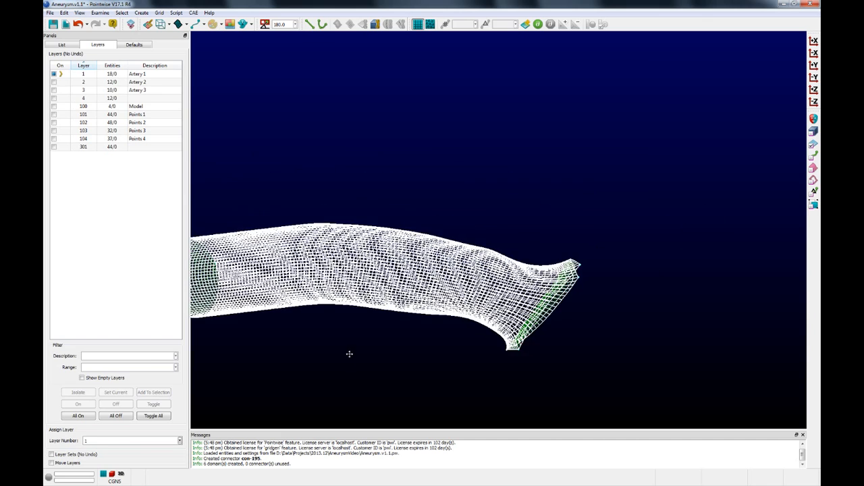
shift+right_drag(350, 355, 410, 336)
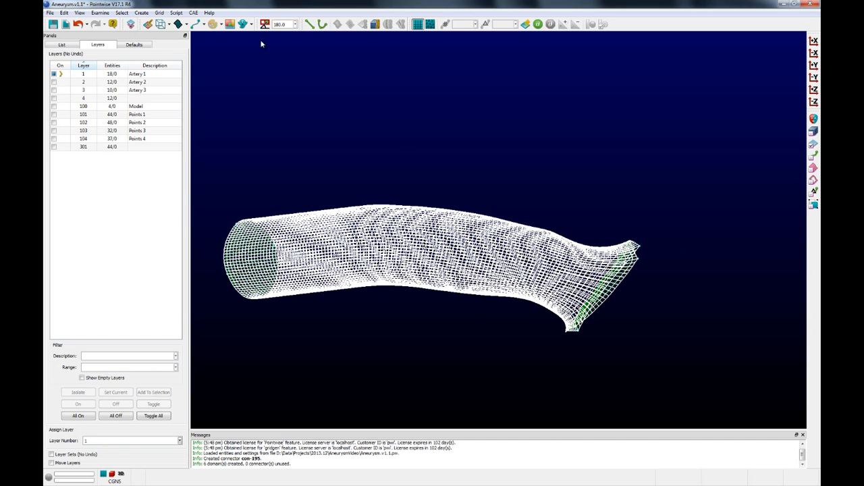
Examine the Minimum Included Angle across the artery's domains, including the flared end, and close the examination.
click(100, 12)
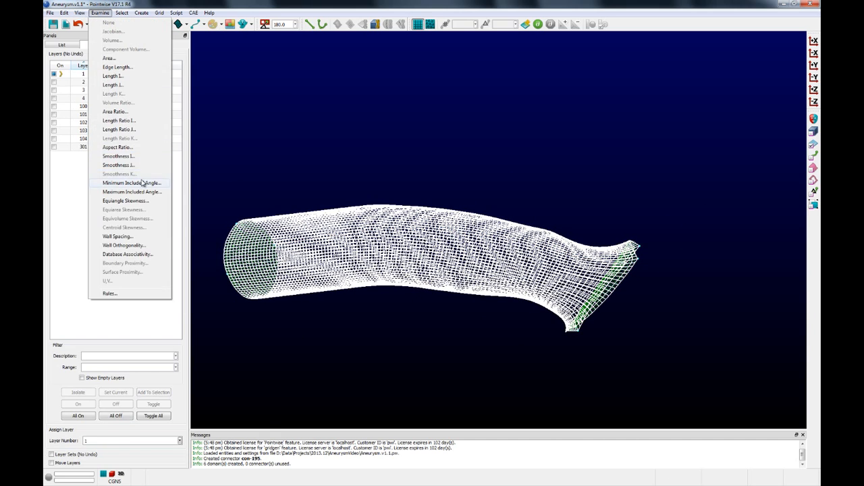
click(132, 182)
right_drag(478, 337, 529, 341)
shift+right_drag(555, 386, 540, 371)
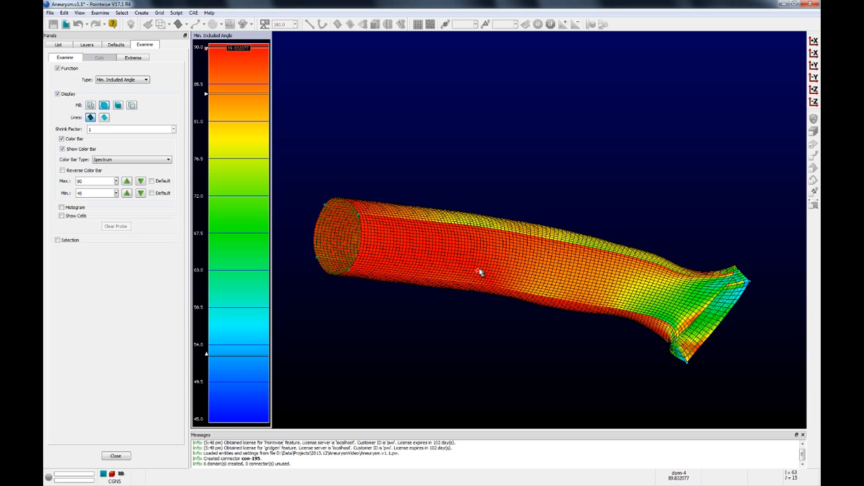
right_drag(494, 257, 591, 328)
click(116, 457)
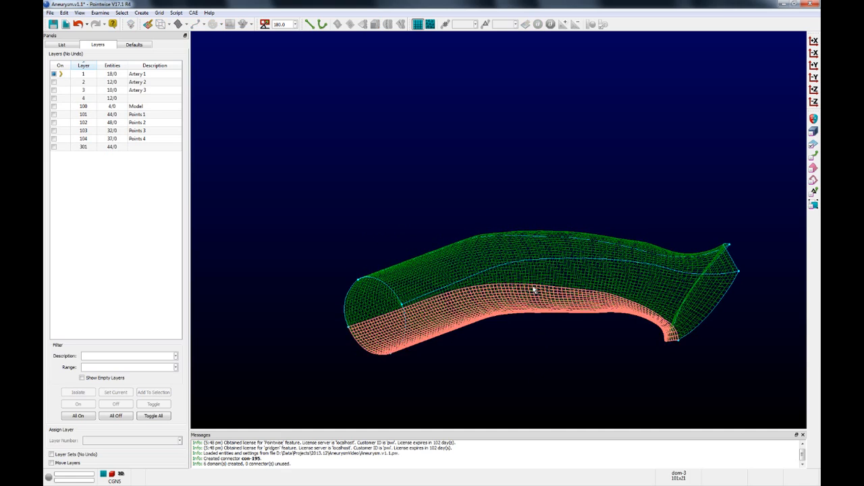
Inspect the single H-grid domain closing the artery's round end, focusing on the cells near its four corners.
right_drag(492, 347, 405, 295)
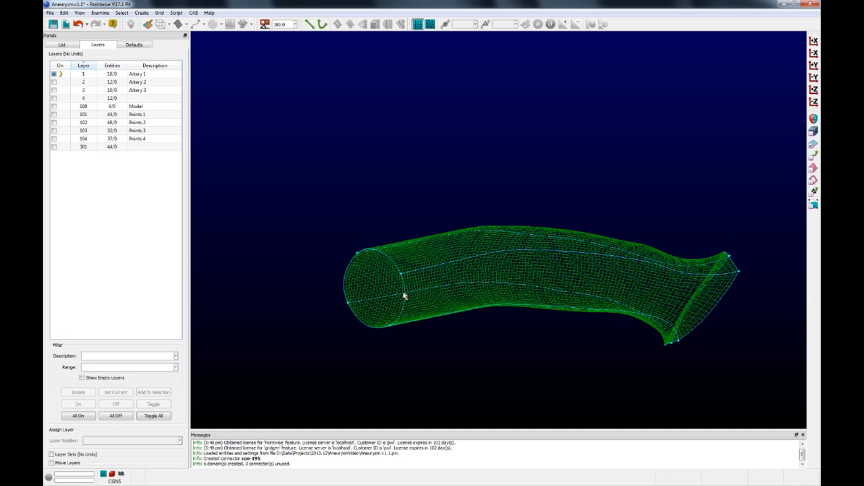
scroll(356, 269, up, 4)
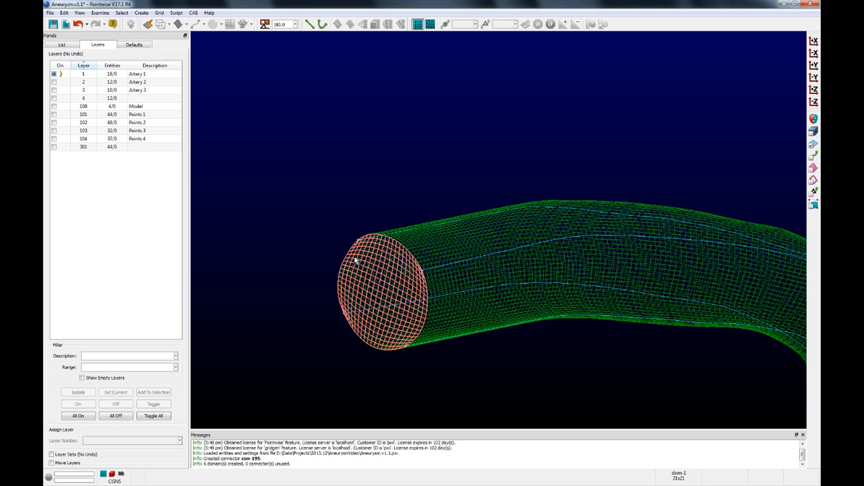
click(356, 260)
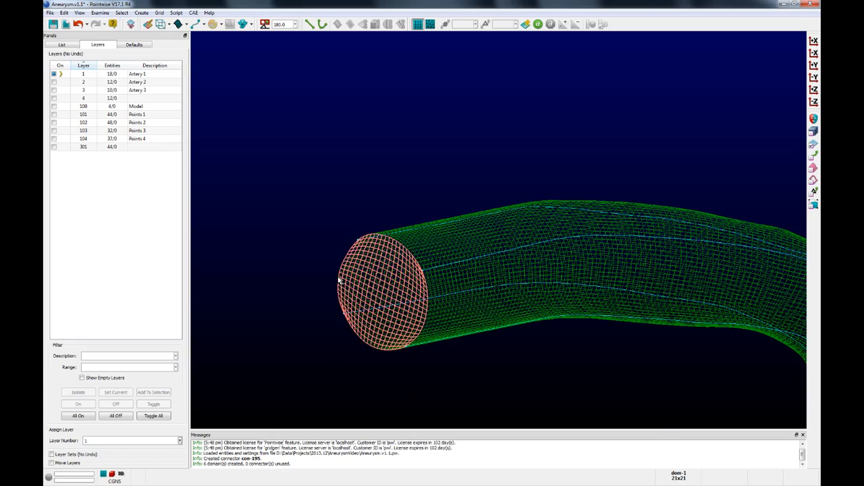
scroll(339, 281, up, 5)
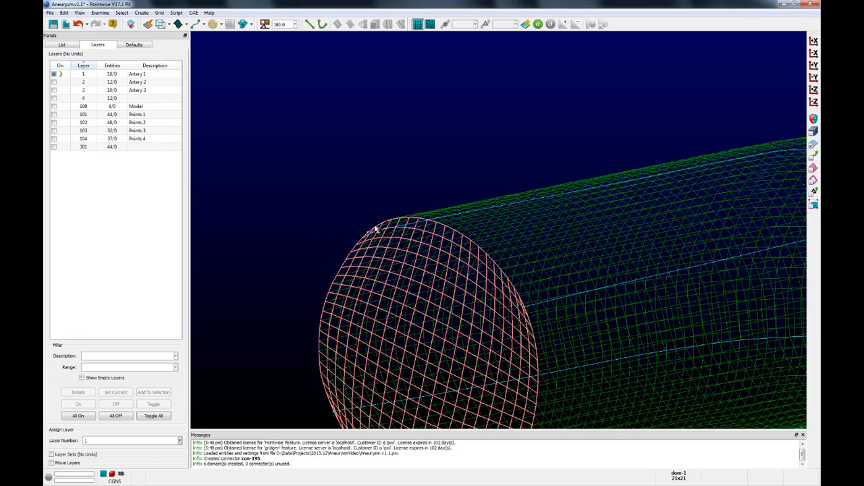
scroll(367, 242, down, 5)
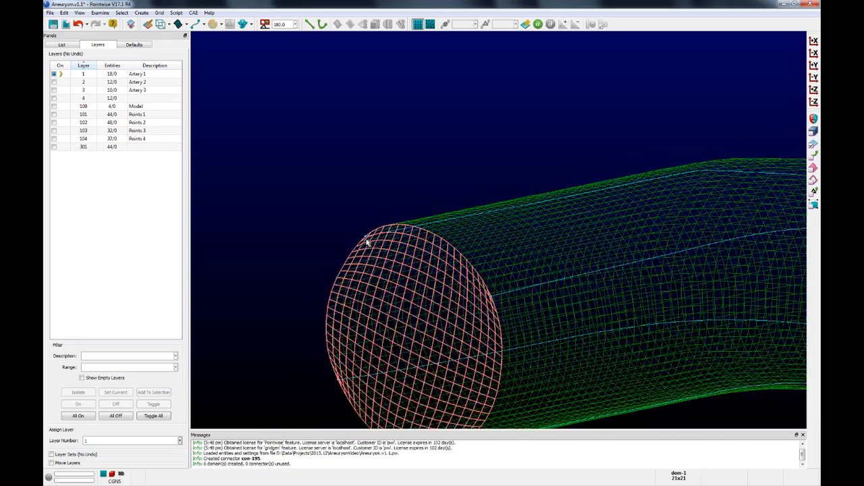
shift+right_drag(437, 323, 414, 250)
click(430, 345)
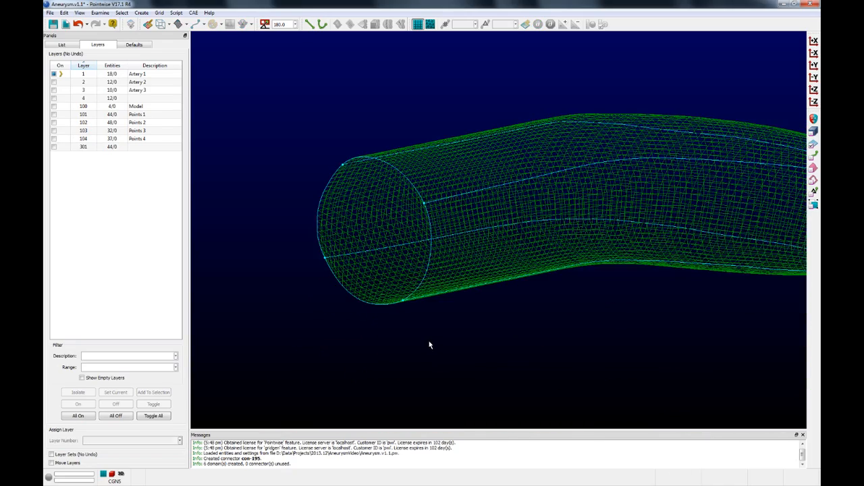
click(406, 252)
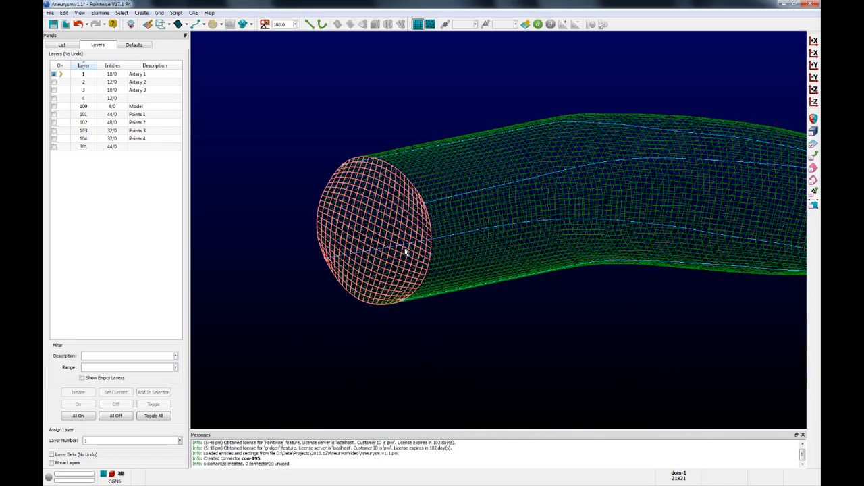
shift+right_drag(454, 297, 414, 297)
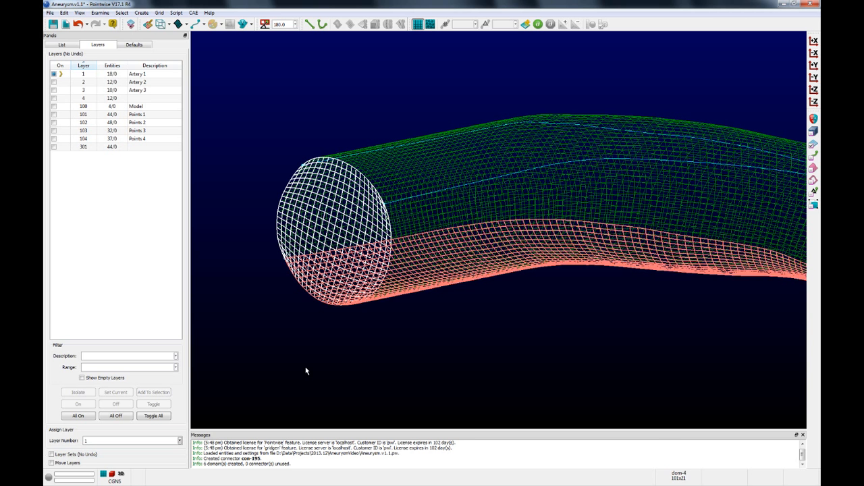
click(302, 327)
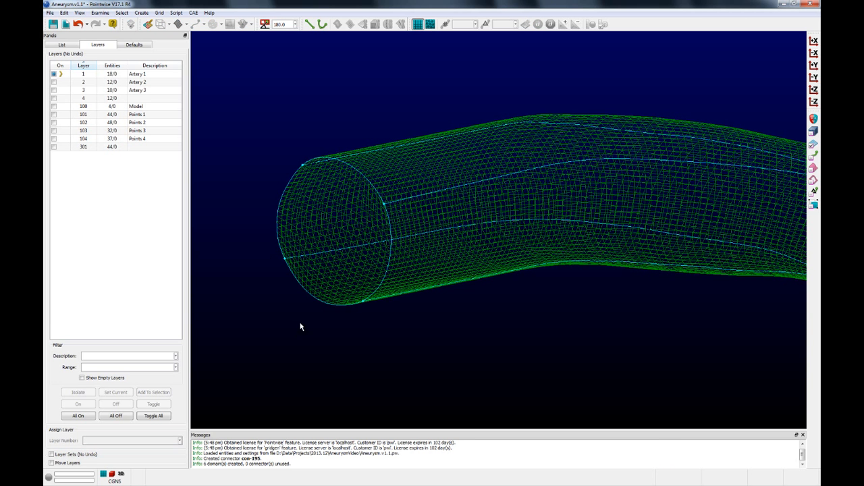
Run the createOH.glf script with radial dimension 11 and Run Solver enabled on the four connectors around the artery's round end.
click(176, 12)
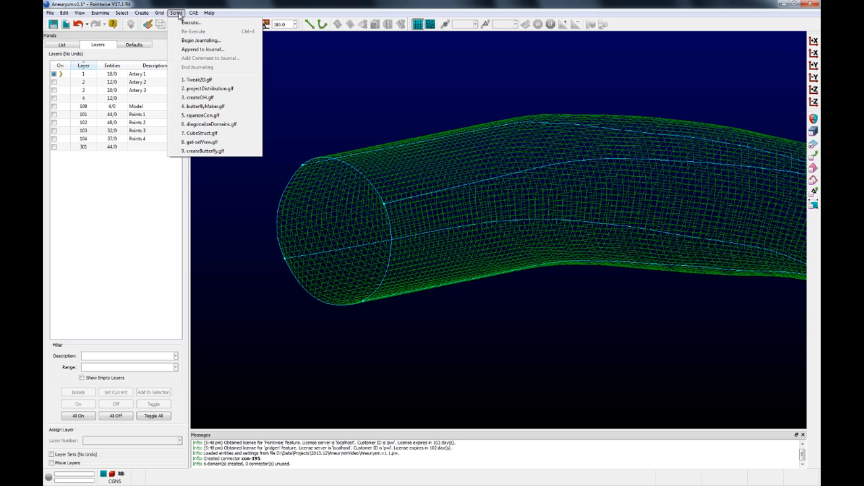
click(203, 100)
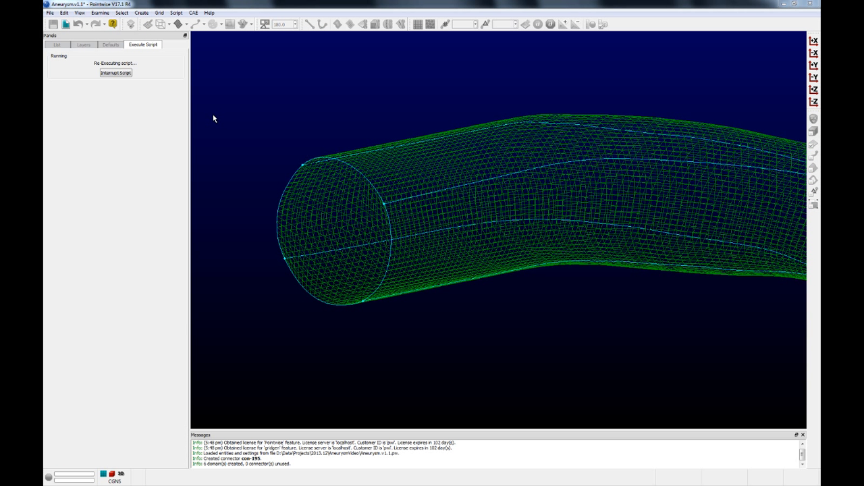
drag(136, 216, 147, 86)
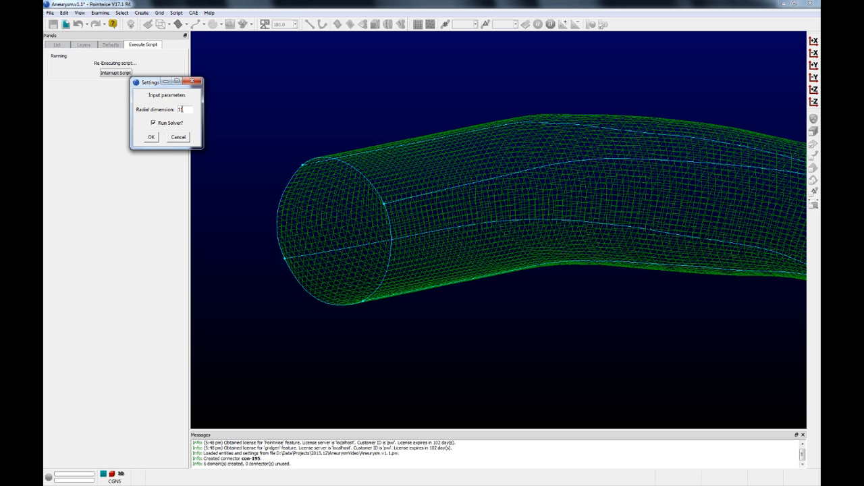
click(152, 138)
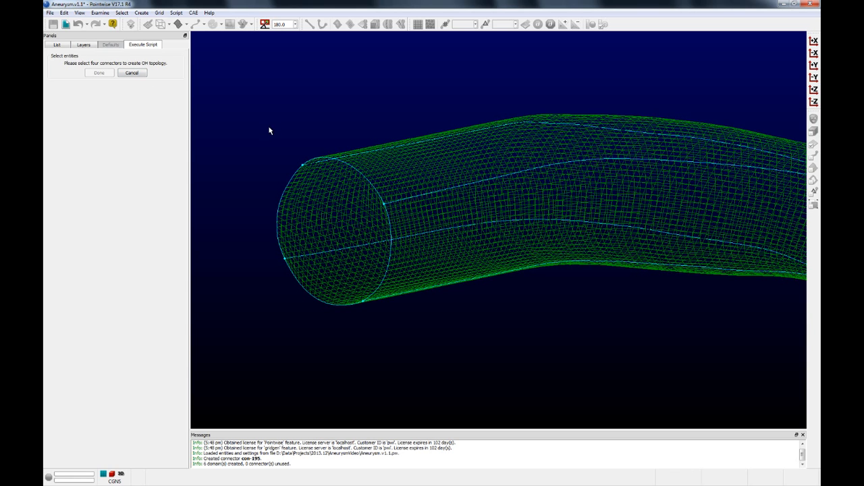
drag(246, 118, 437, 357)
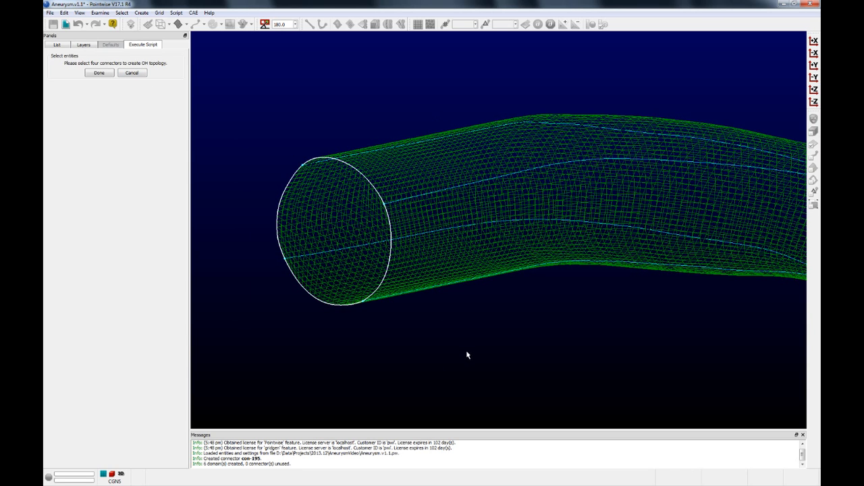
right_drag(427, 362, 400, 320)
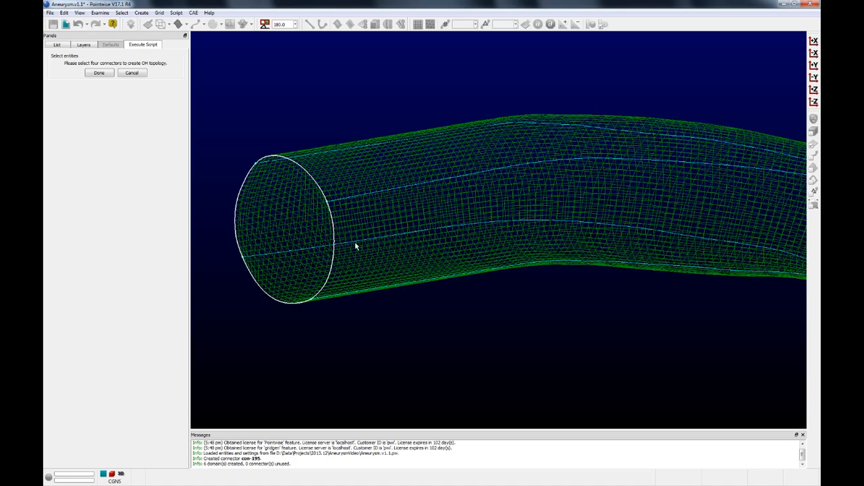
right_drag(356, 246, 416, 256)
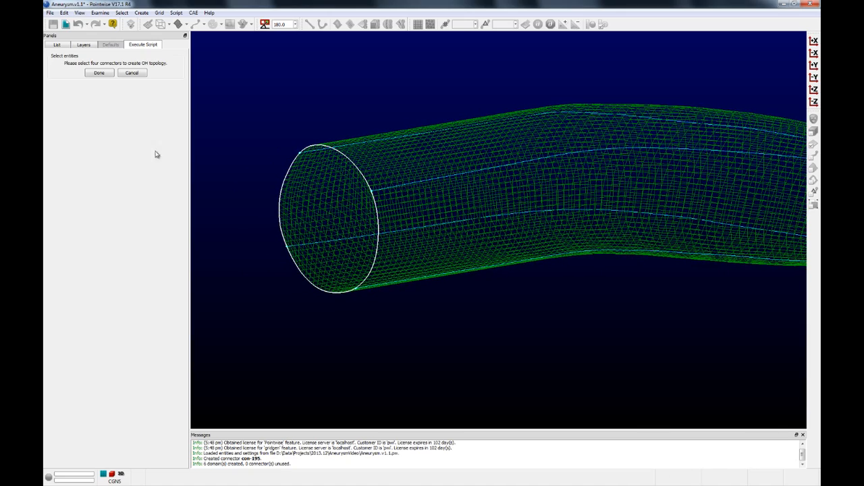
click(99, 73)
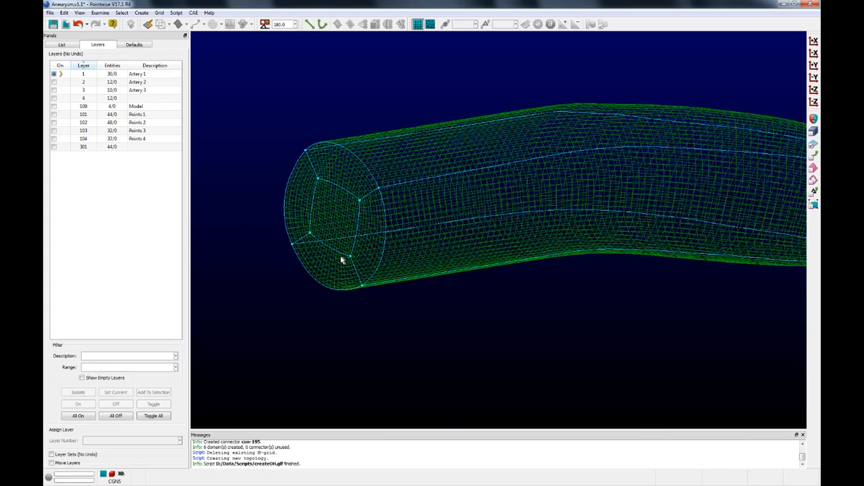
ctrl+right_drag(341, 260, 345, 257)
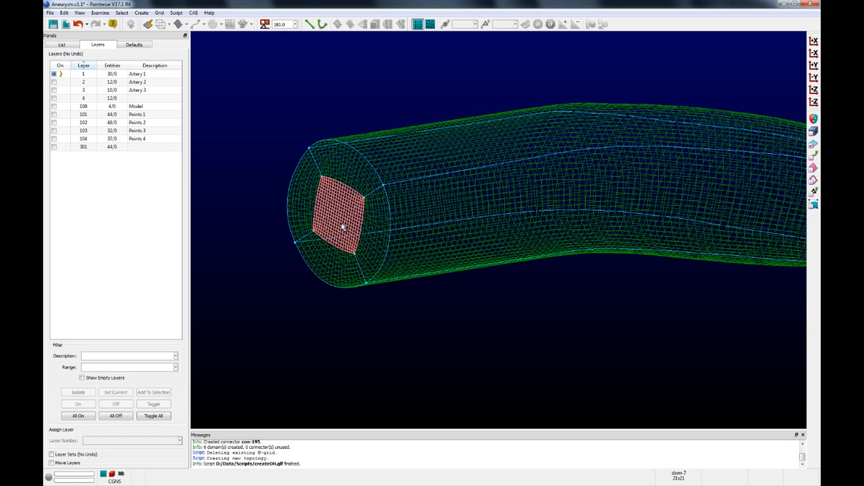
Re-execute the createOH script with radial dimension 11 and Run Solver disabled on the four connectors around the artery's flared end.
scroll(347, 240, down, 3)
shift+right_drag(496, 300, 448, 289)
ctrl+right_drag(559, 321, 531, 318)
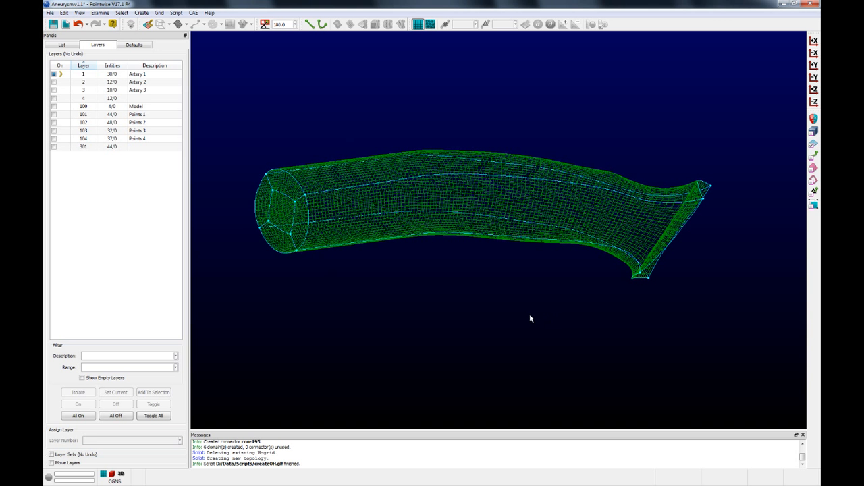
click(176, 12)
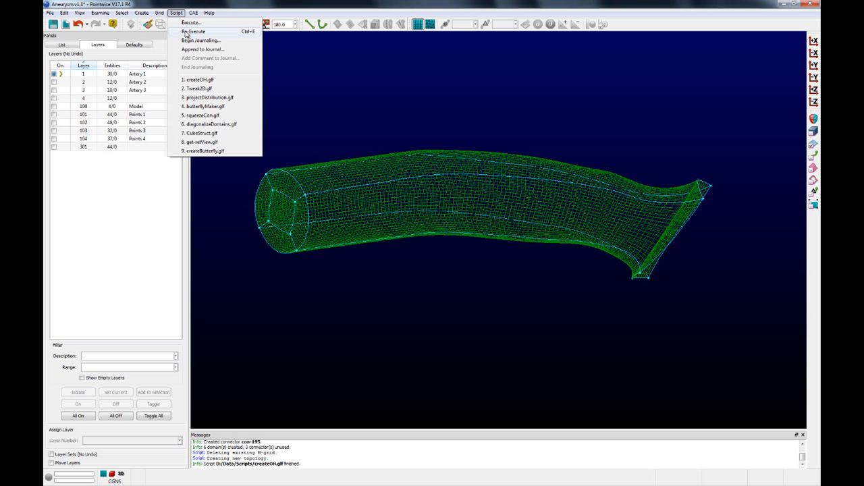
click(188, 31)
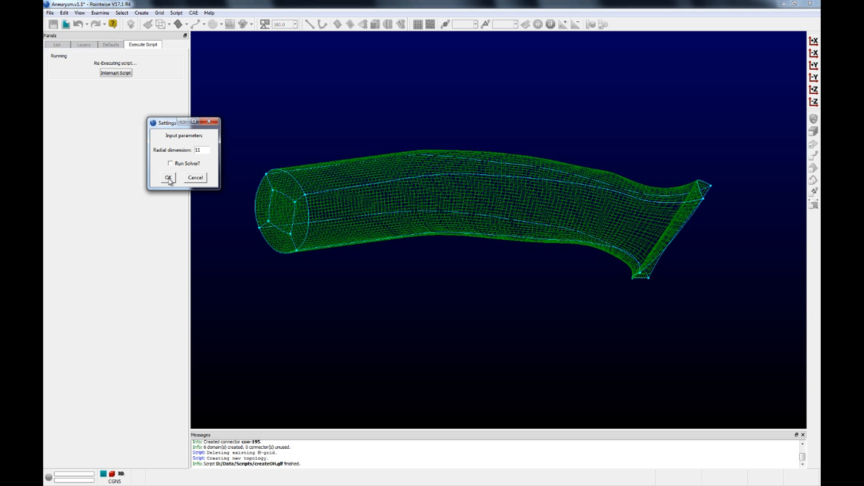
click(168, 177)
drag(588, 138, 766, 336)
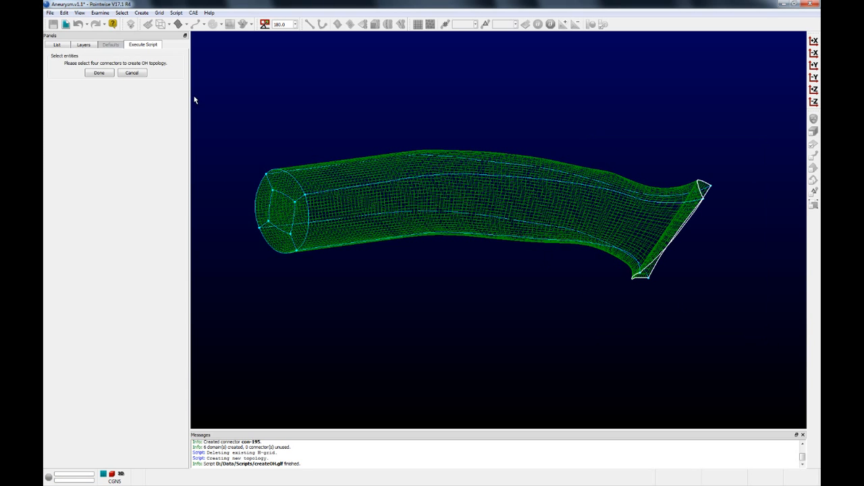
click(102, 76)
Split the front-facing lengthwise side wall domain in the I direction near the middle of its length.
ctrl+right_drag(573, 313, 543, 337)
click(469, 233)
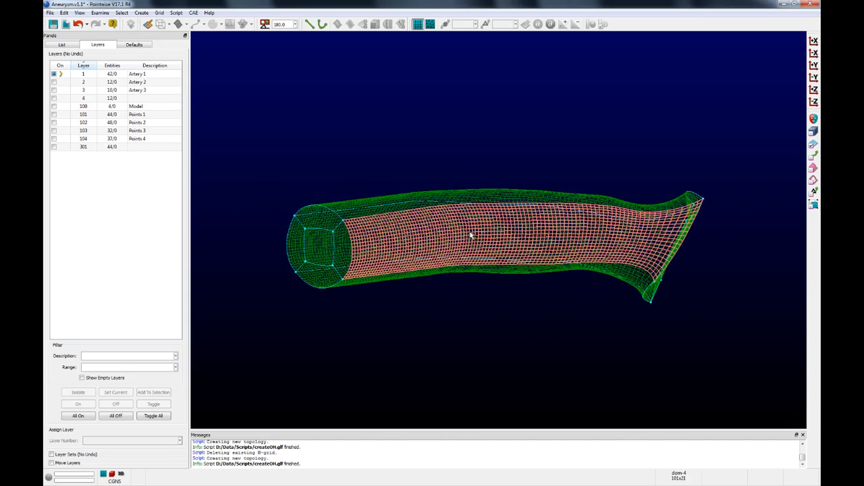
ctrl+right_drag(471, 235, 497, 284)
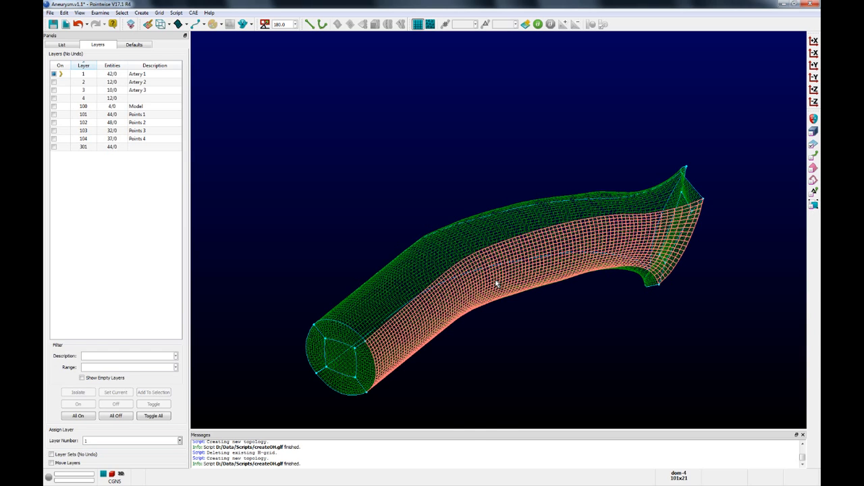
ctrl+right_drag(483, 310, 405, 217)
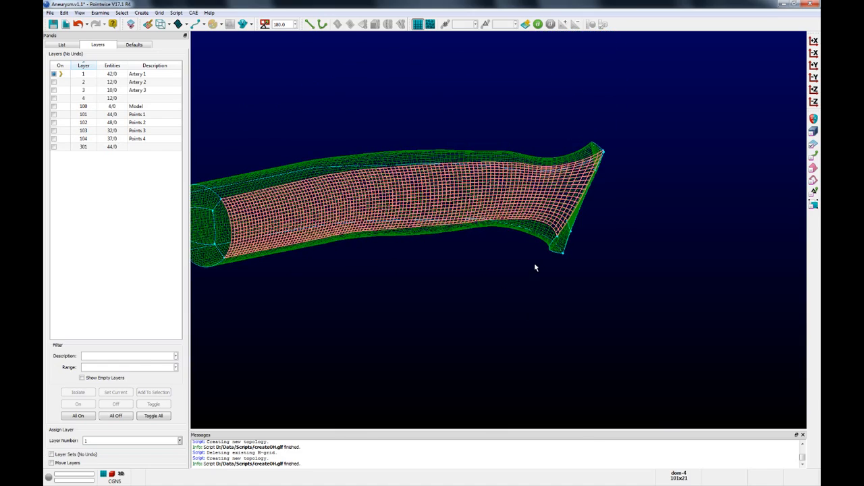
ctrl+right_drag(534, 268, 471, 328)
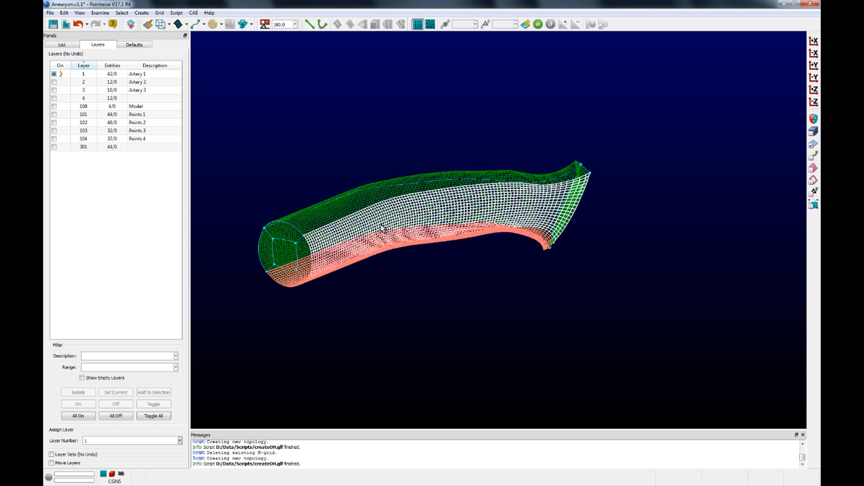
click(53, 12)
mouse_move(63, 12)
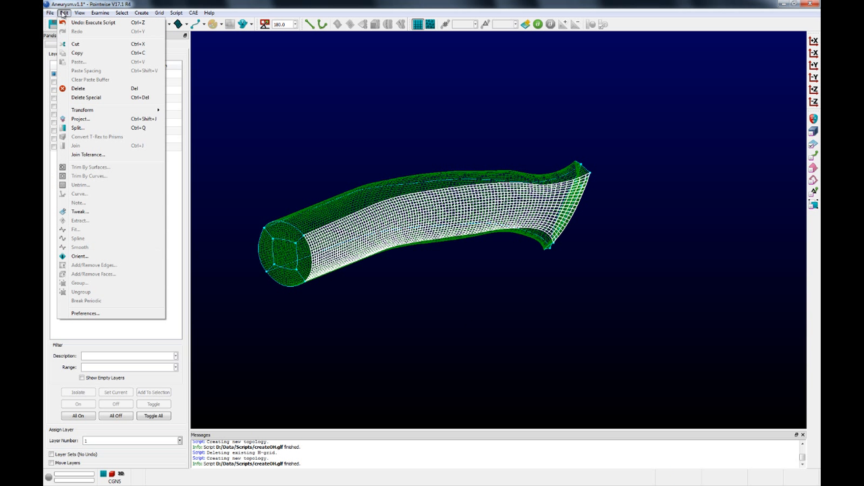
click(87, 128)
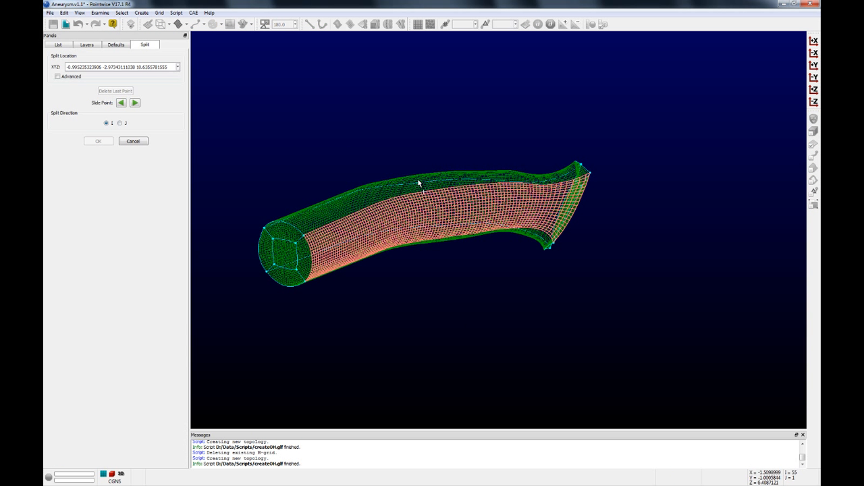
click(419, 188)
ctrl+right_drag(419, 187, 278, 299)
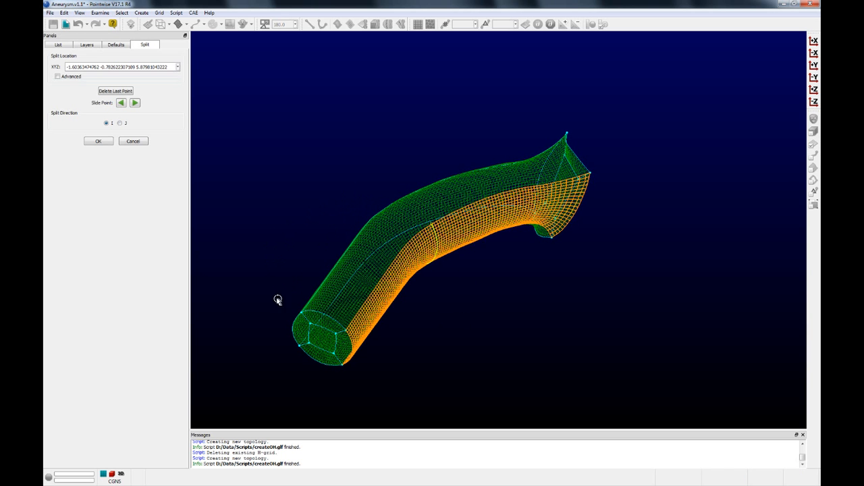
click(98, 142)
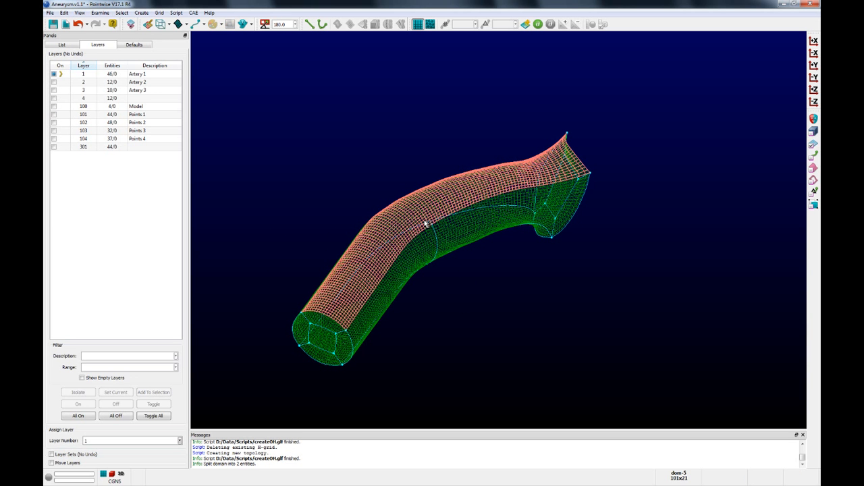
Split the upper lengthwise side wall domain in the I direction at the end of the existing mid-length split.
key(ctrl+t)
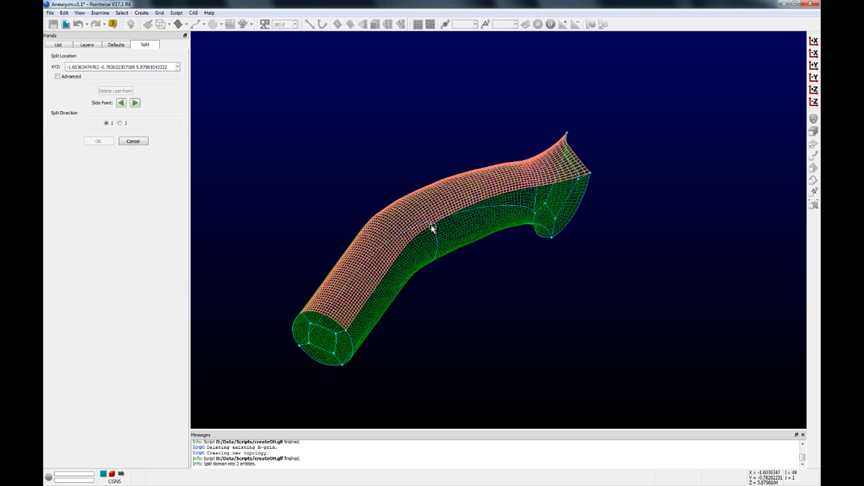
click(432, 225)
key(Return)
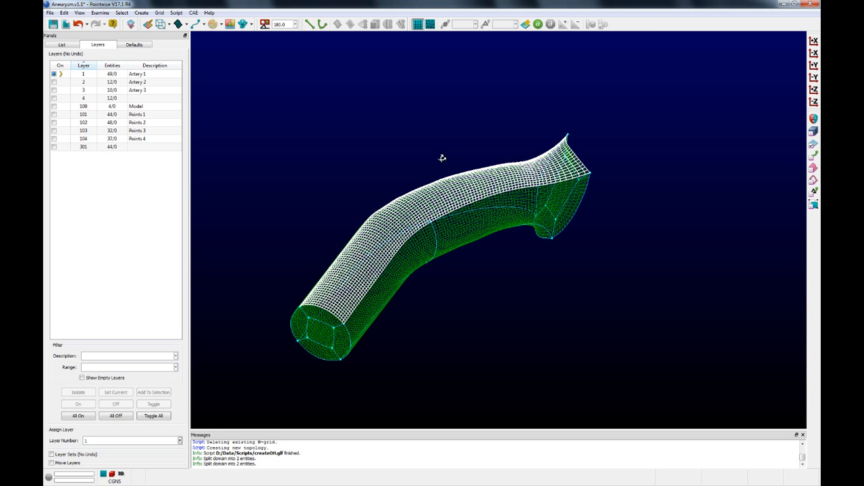
Split the third lengthwise side wall domain in the I direction so its cut continues the mid-length ring.
ctrl+right_drag(441, 158, 423, 233)
key(ctrl+t)
click(421, 231)
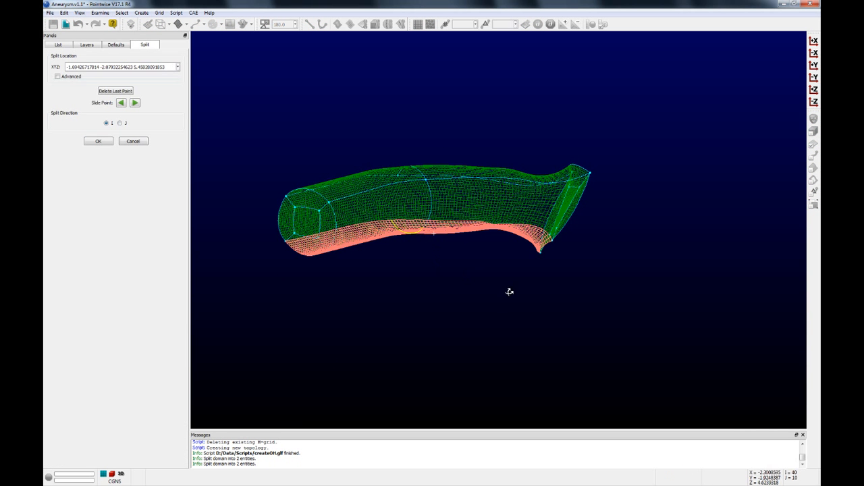
ctrl+right_drag(507, 291, 530, 347)
click(99, 140)
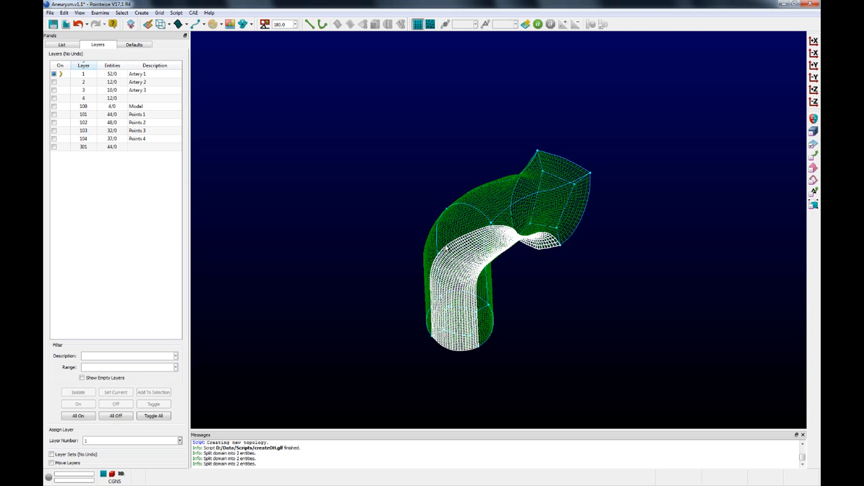
Split the last undivided side wall domain in the I direction to close the mid-length ring, and clear the selection.
key(ctrl+t)
ctrl+right_drag(496, 308, 440, 283)
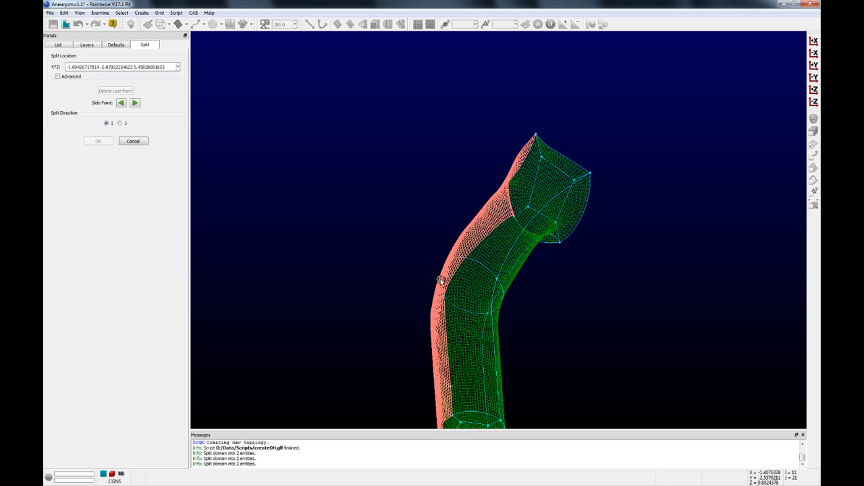
click(451, 260)
ctrl+right_drag(409, 236, 261, 198)
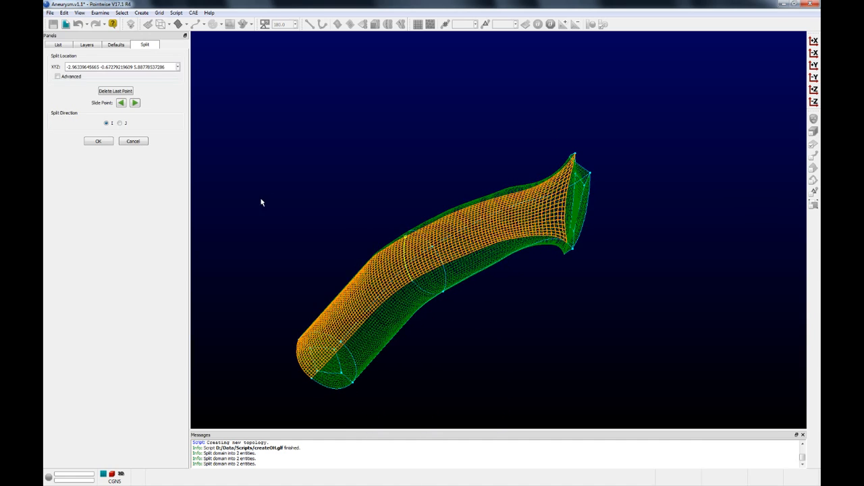
key(Return)
ctrl+right_drag(424, 295, 344, 325)
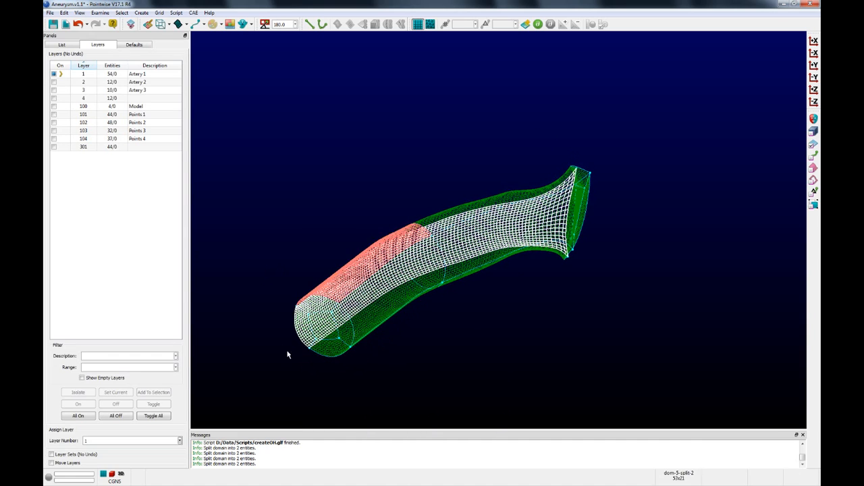
ctrl+right_drag(454, 366, 313, 346)
click(531, 327)
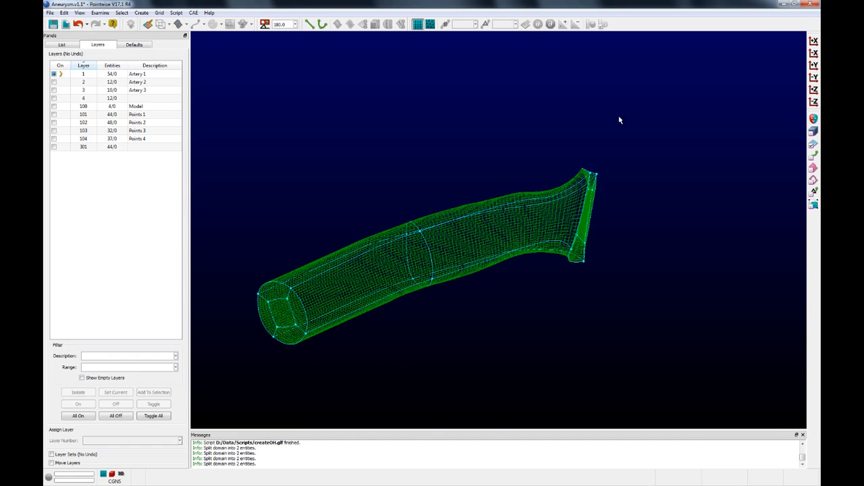
Re-execute the createOH script with radial dimension 11 and Run Solver enabled on the four connectors of the artery's mid-length ring.
ctrl+right_drag(599, 336, 549, 317)
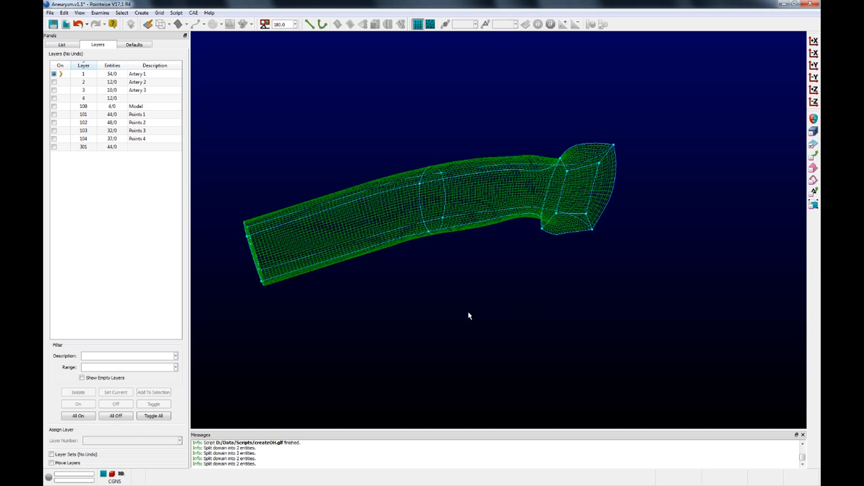
right_drag(469, 315, 539, 285)
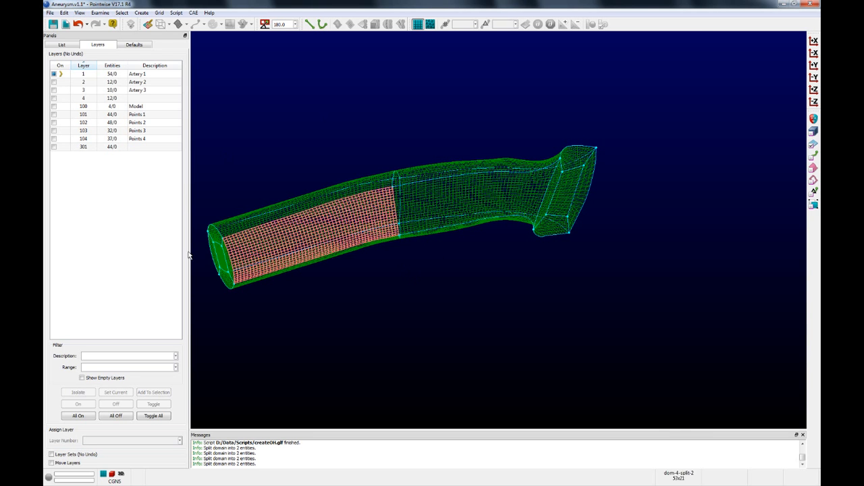
right_drag(392, 274, 487, 314)
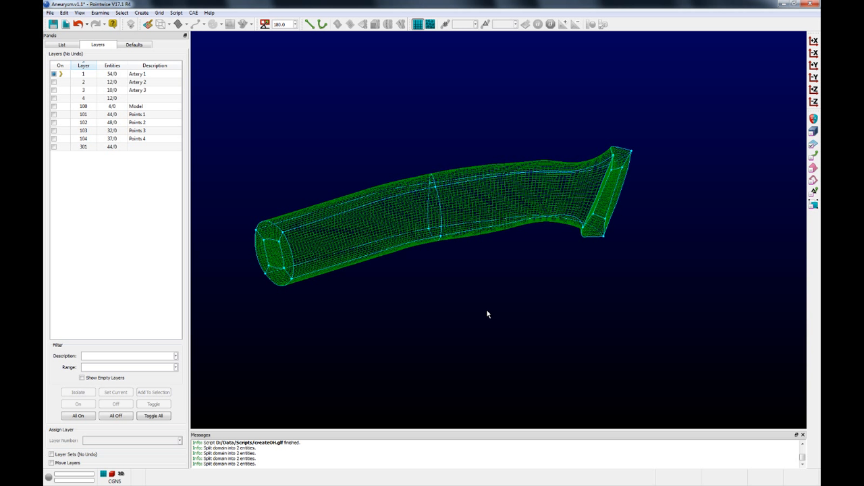
key(ctrl+r)
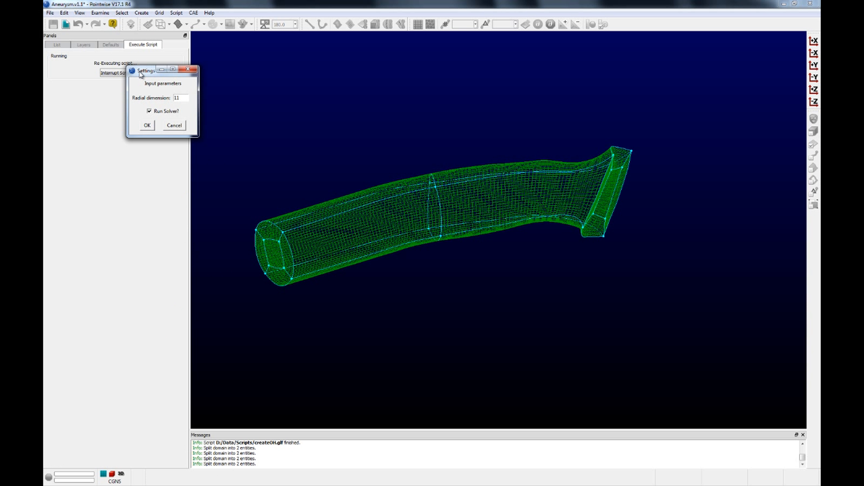
click(147, 127)
drag(397, 155, 443, 276)
click(98, 73)
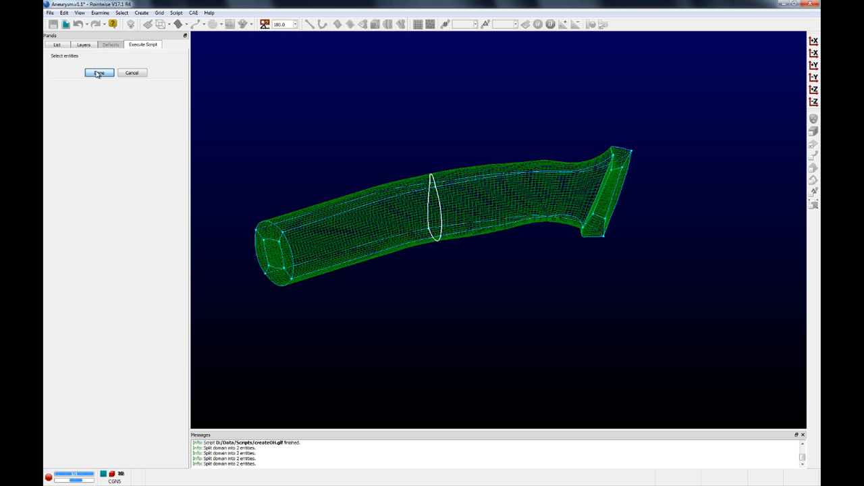
Copy and paste one lengthwise wall connector running between the round end and the mid-length OH section.
right_drag(488, 238, 568, 332)
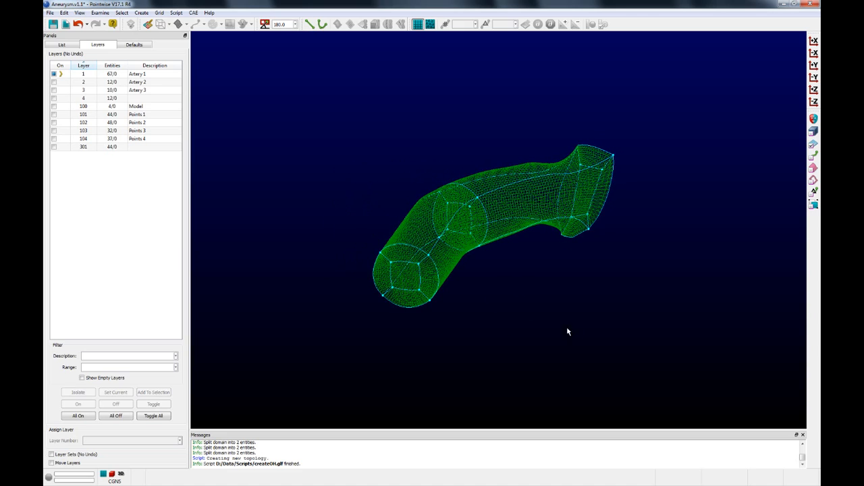
scroll(503, 282, up, 3)
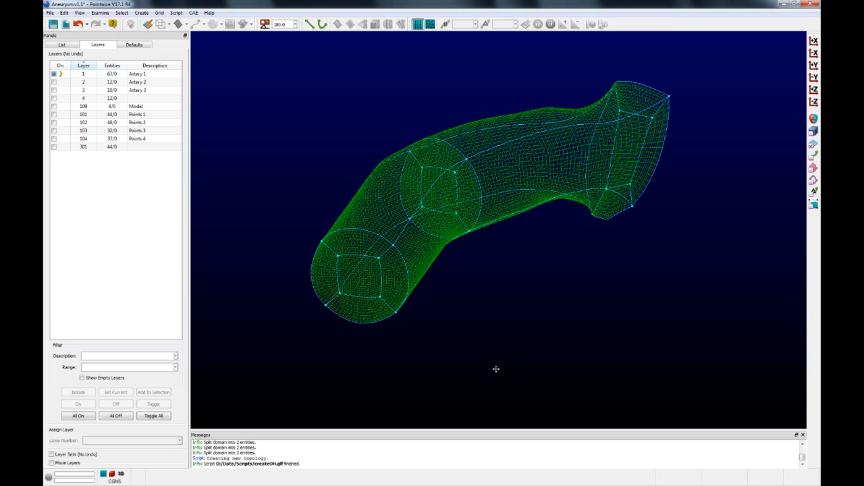
shift+right_drag(496, 369, 449, 378)
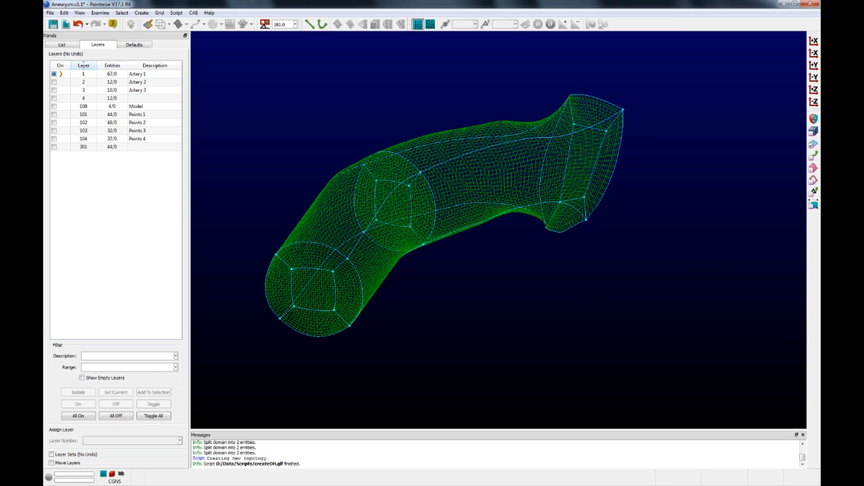
click(374, 227)
right_drag(442, 317, 425, 289)
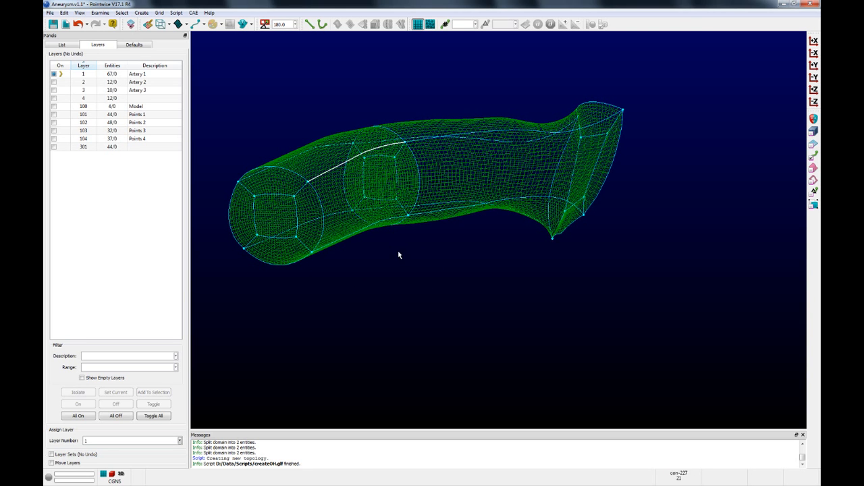
right_drag(398, 256, 516, 167)
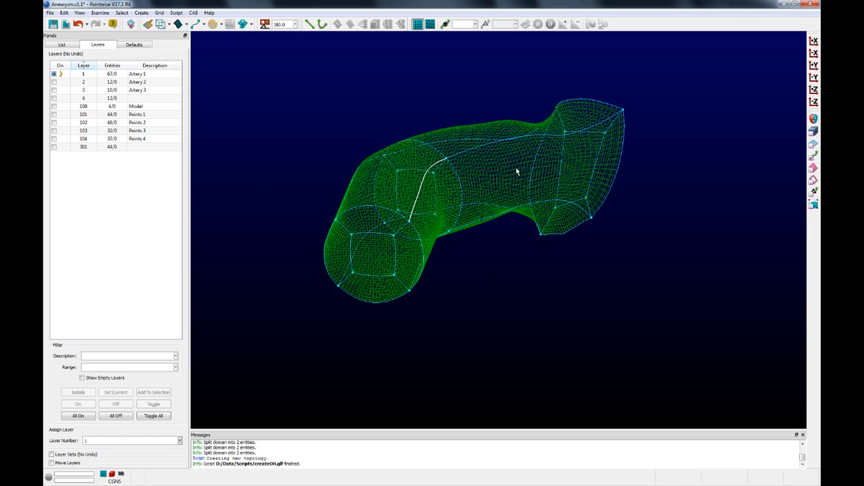
right_drag(502, 237, 507, 306)
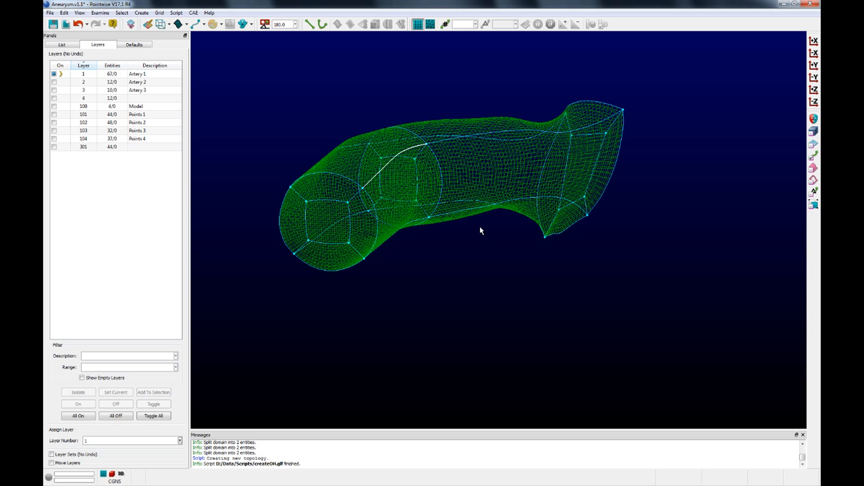
key(ctrl+c)
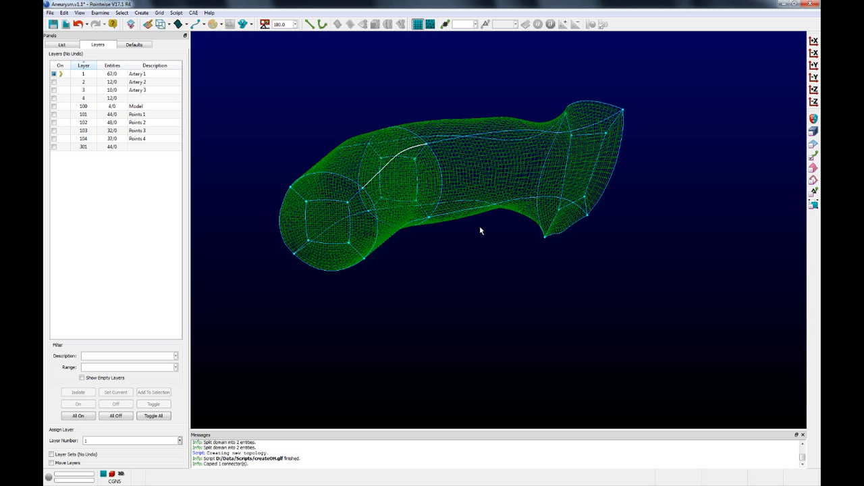
key(ctrl+v)
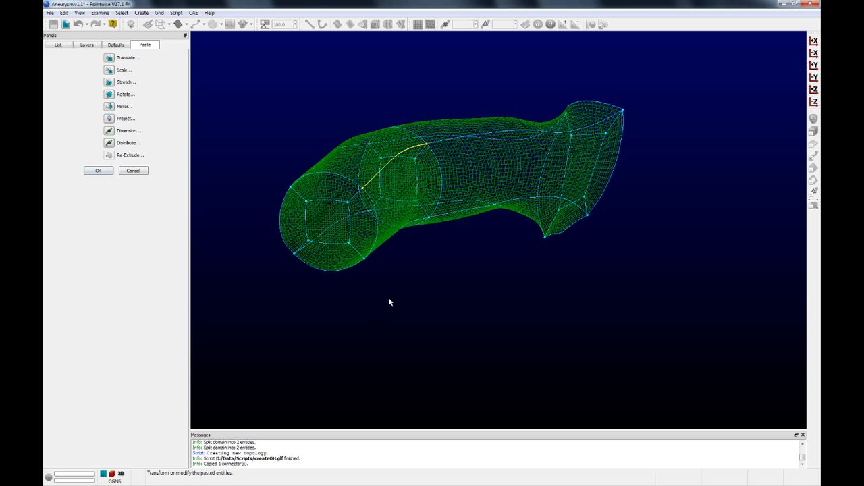
Translate the pasted connector from its end point on the round end's rim to the adjacent inner H-grid corner and accept the paste.
shift+right_drag(390, 300, 440, 308)
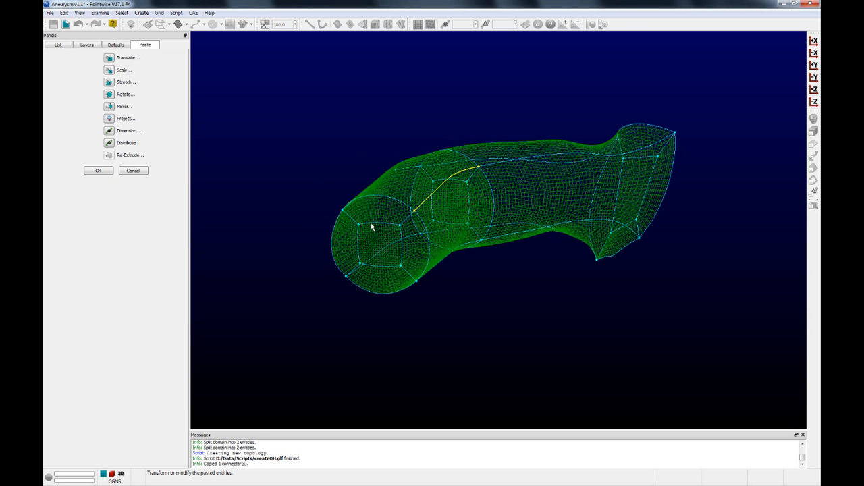
click(109, 59)
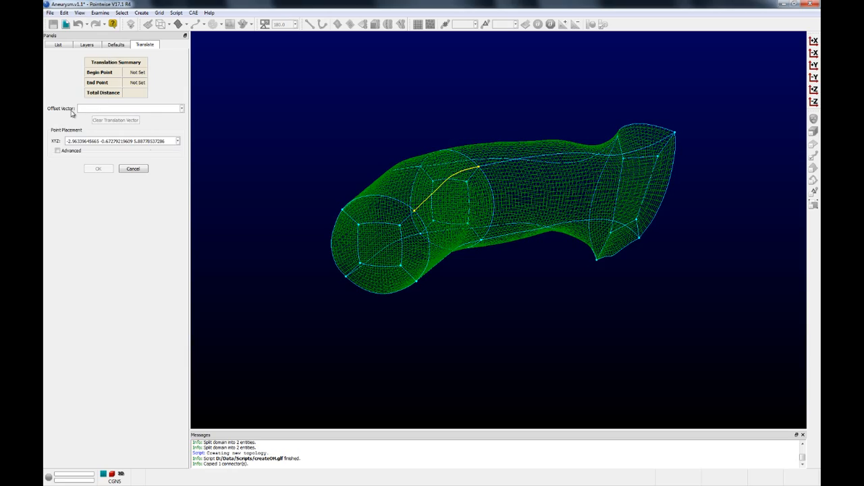
scroll(413, 212, up, 5)
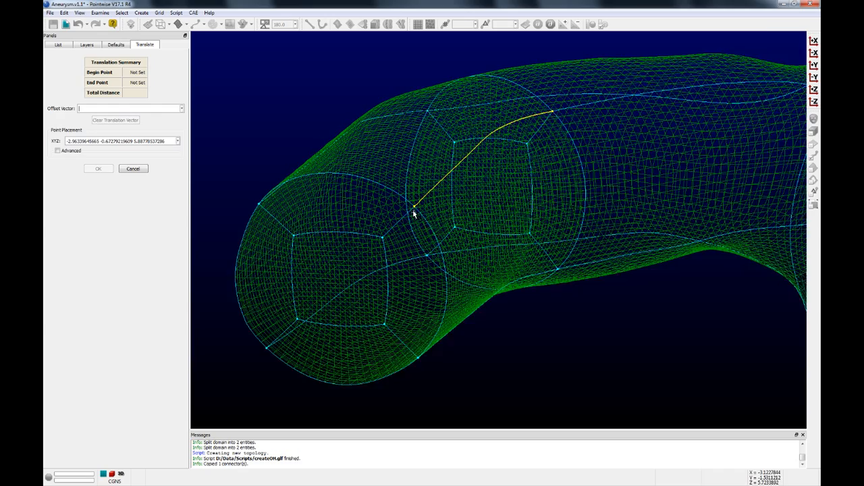
ctrl+right_drag(423, 214, 438, 201)
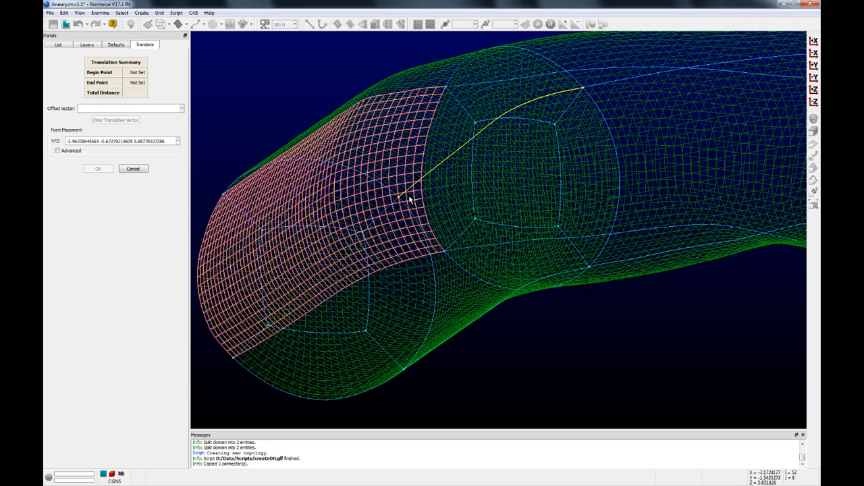
click(395, 201)
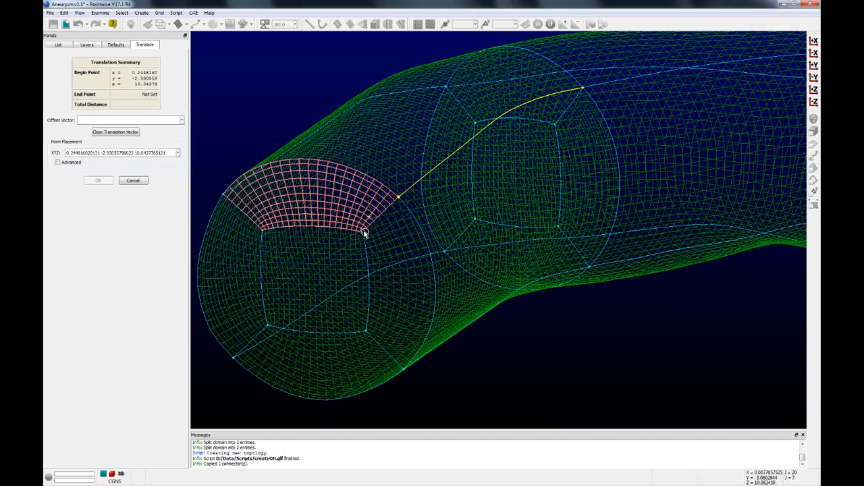
click(362, 234)
right_drag(393, 250, 444, 224)
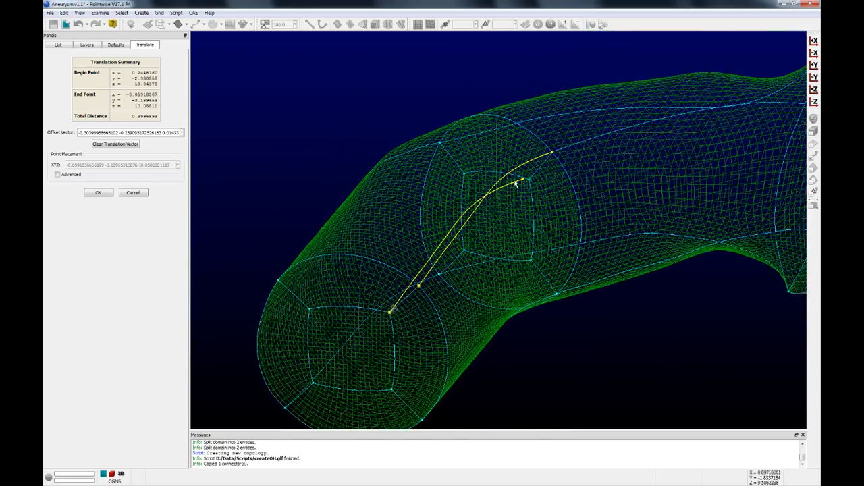
scroll(514, 183, up, 4)
mouse_move(534, 188)
ctrl+right_down()
mouse_move(546, 210)
mouse_move(605, 214)
mouse_move(532, 187)
mouse_move(585, 212)
mouse_move(536, 203)
ctrl+right_up()
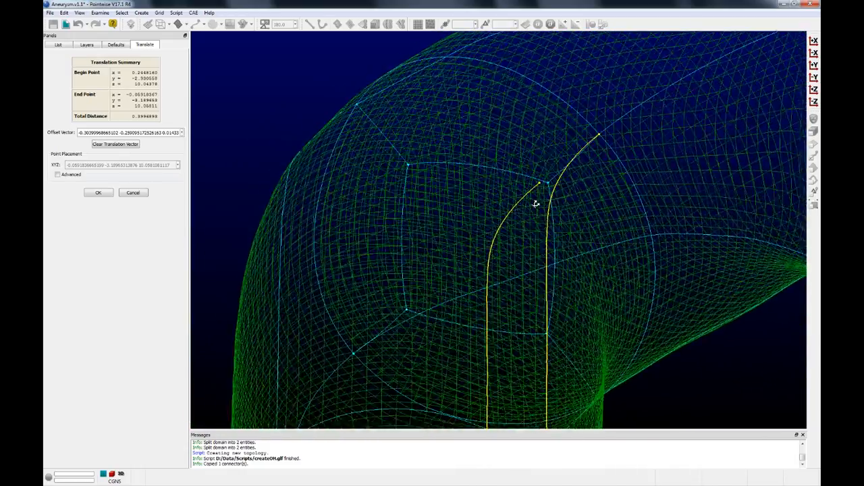
scroll(535, 204, up, 6)
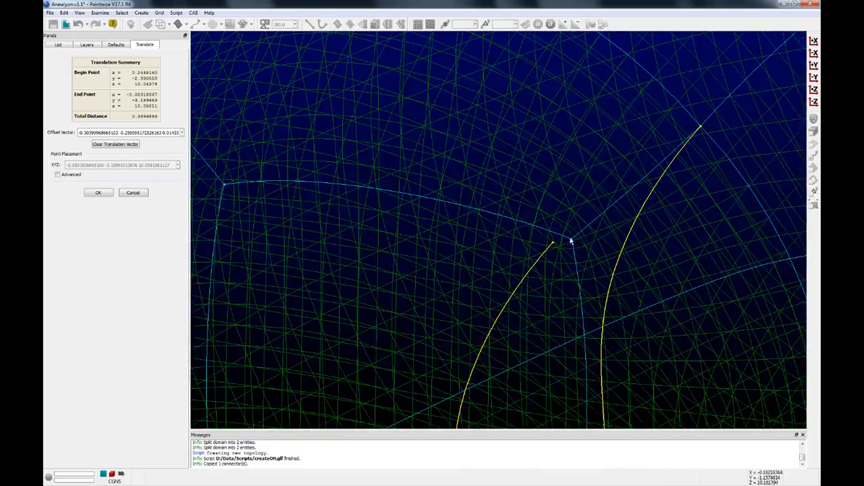
scroll(570, 241, down, 6)
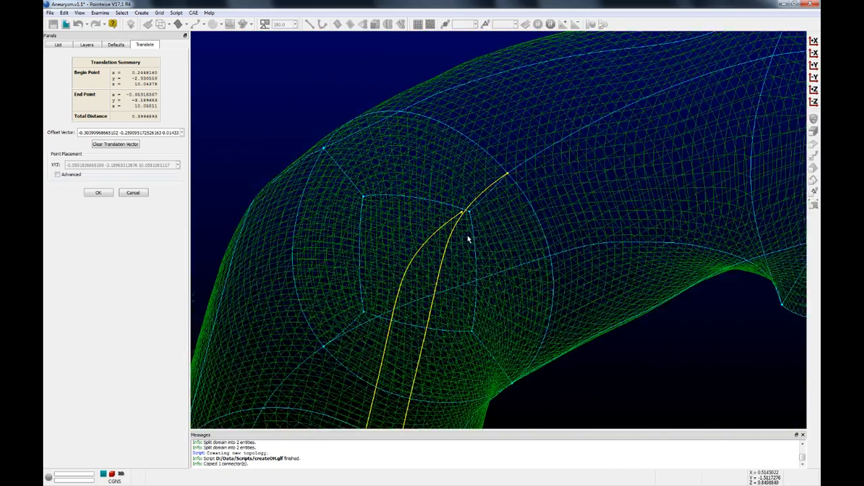
scroll(467, 235, down, 5)
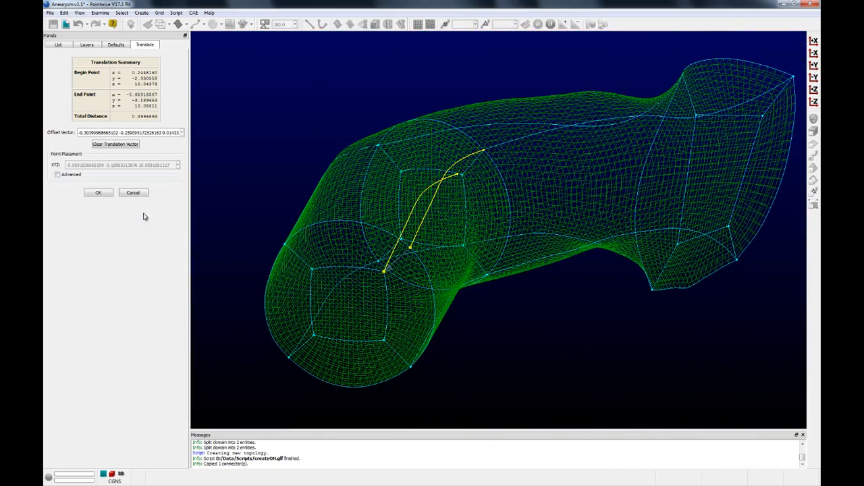
click(98, 193)
click(98, 172)
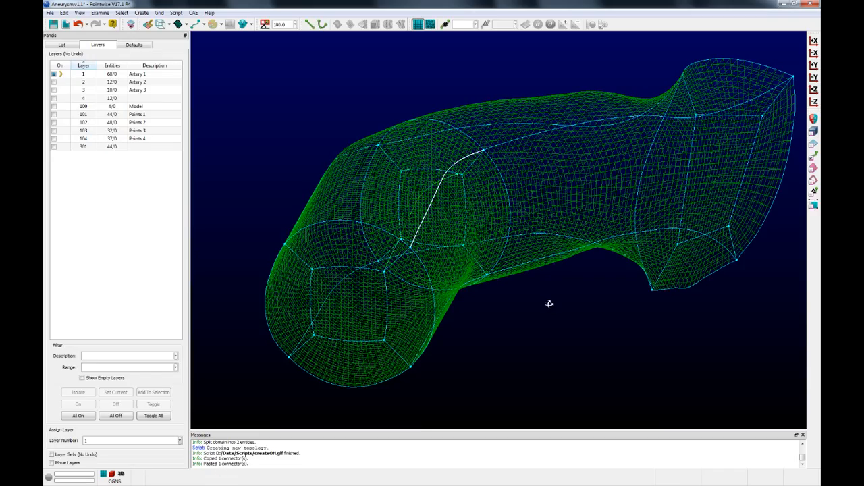
Start a Stretch of the pasted connector and anchor it at its end point on the round end's inner H-grid corner.
right_drag(550, 303, 438, 241)
scroll(442, 242, up, 10)
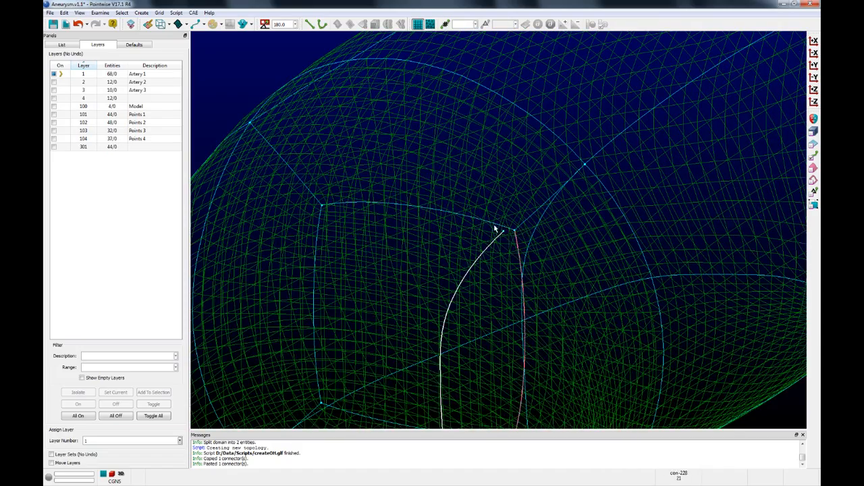
scroll(500, 235, down, 6)
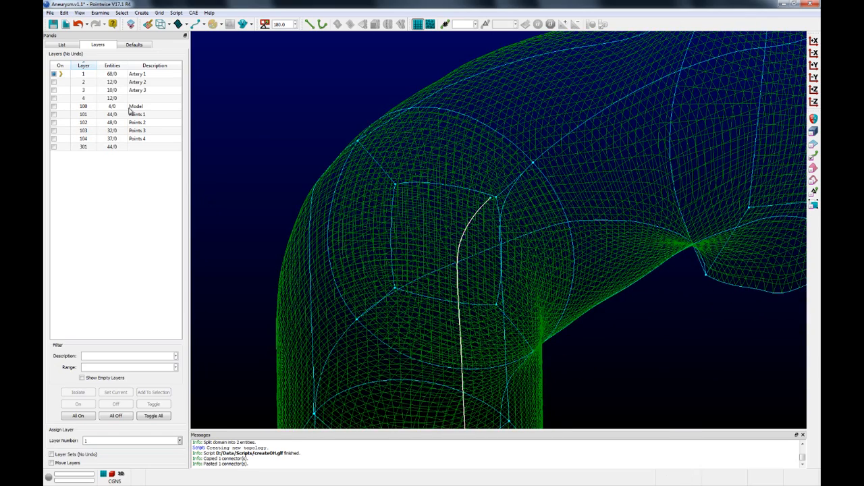
click(64, 13)
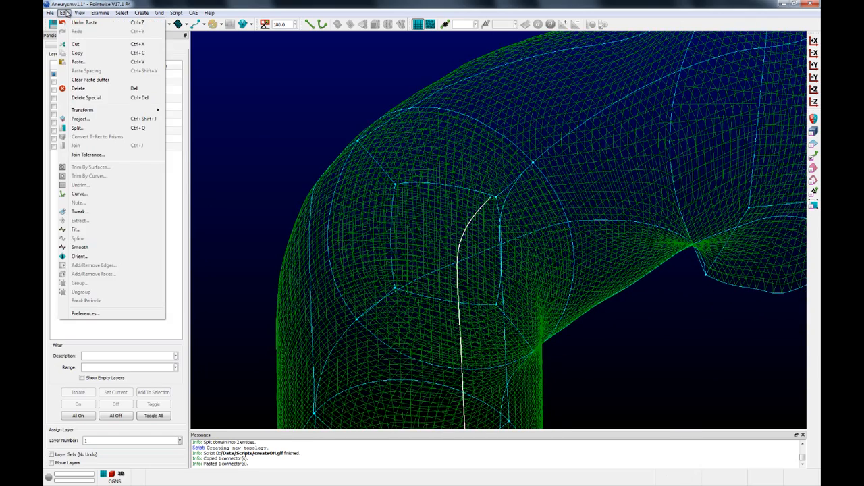
mouse_move(106, 112)
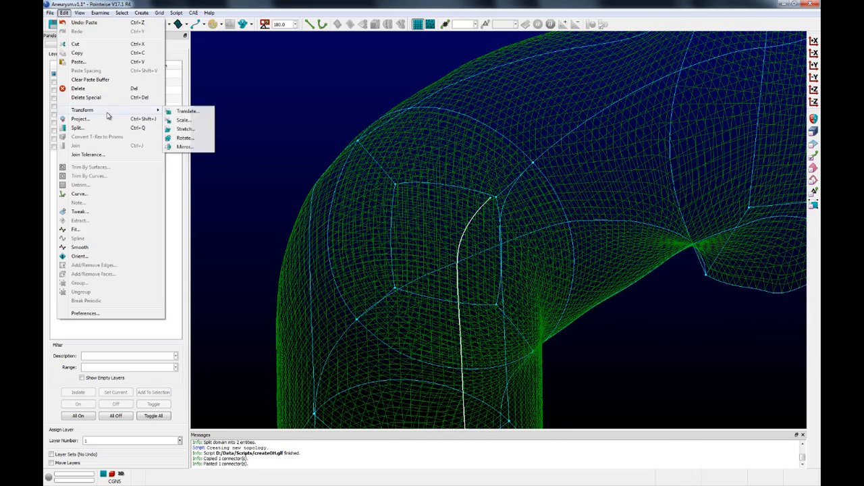
click(200, 131)
mouse_move(481, 256)
right_down()
mouse_move(466, 182)
mouse_move(463, 205)
mouse_move(483, 272)
right_up()
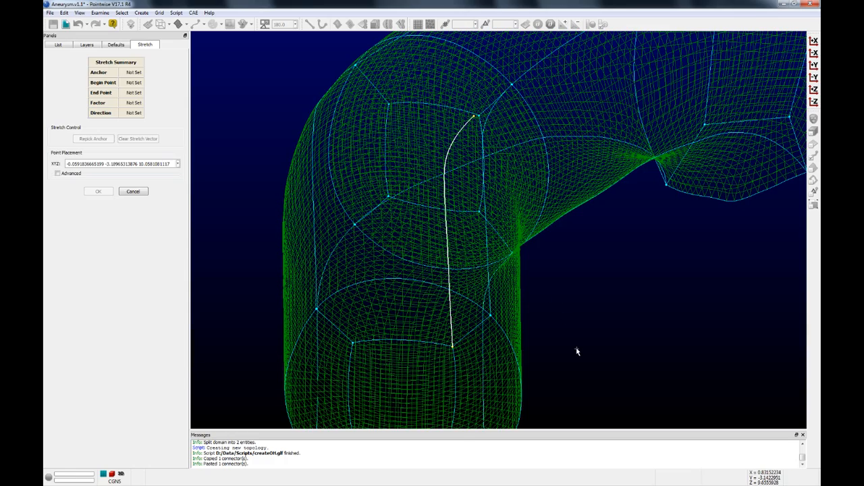
right_drag(572, 341, 504, 360)
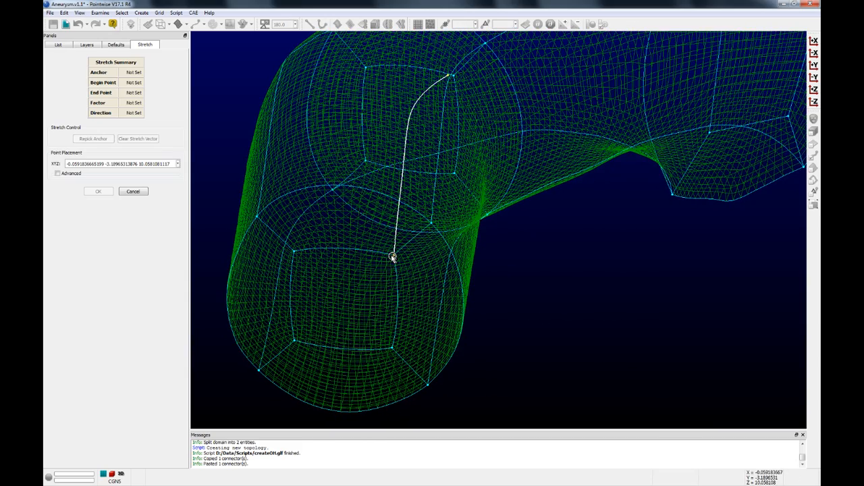
click(394, 257)
Stretch the connector's free end onto the nearby inner H-grid corner of the mid-length section and accept the stretch.
ctrl+right_drag(425, 264, 424, 270)
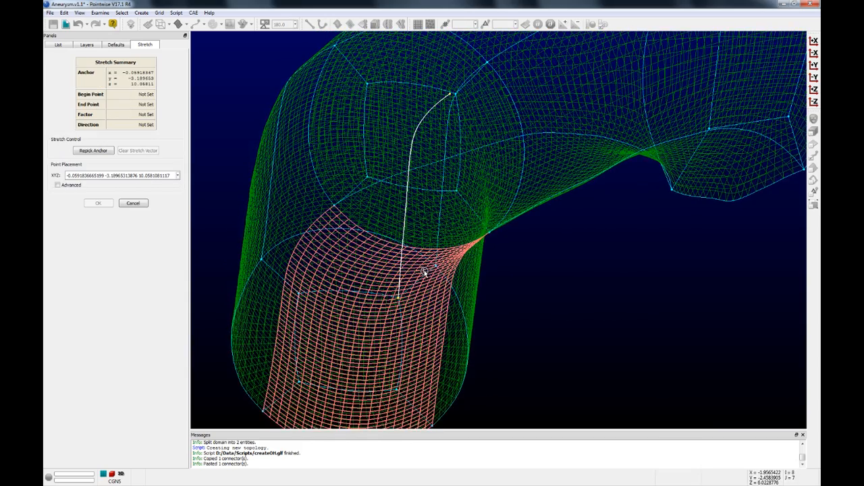
scroll(427, 115, up, 4)
shift+right_drag(435, 124, 458, 163)
scroll(439, 88, up, 4)
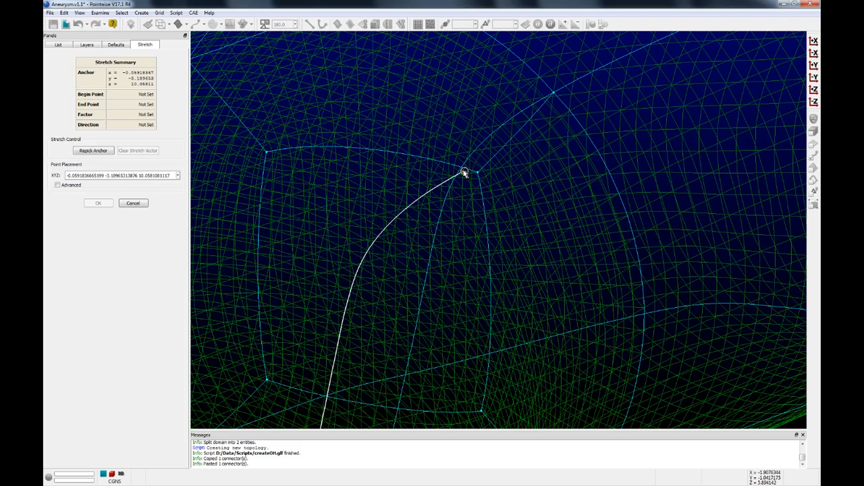
click(464, 173)
click(477, 174)
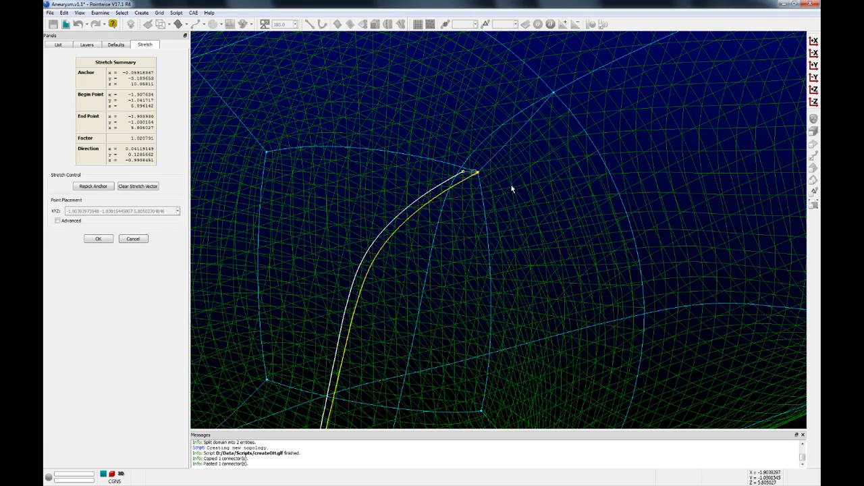
ctrl+right_drag(458, 189, 468, 215)
scroll(471, 196, down, 5)
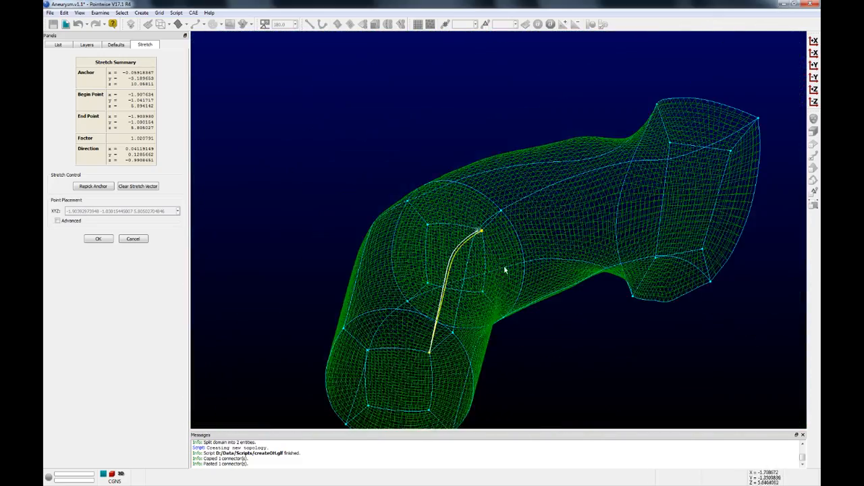
ctrl+right_drag(505, 270, 429, 271)
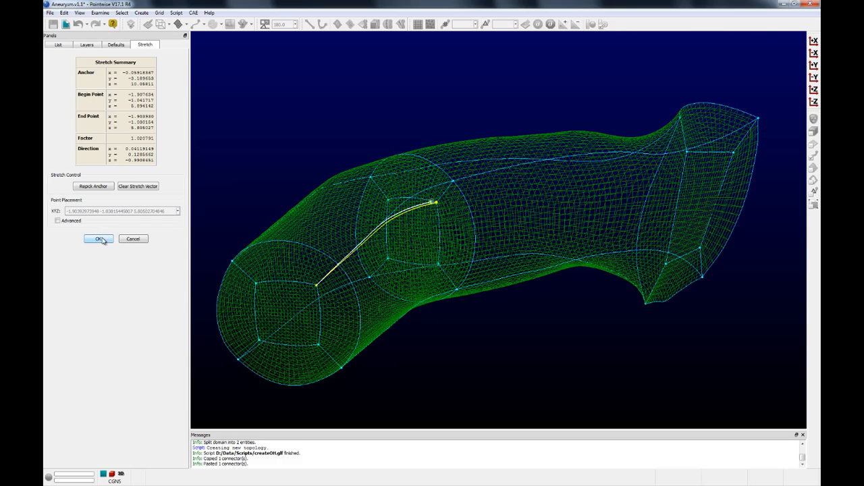
scroll(433, 204, up, 5)
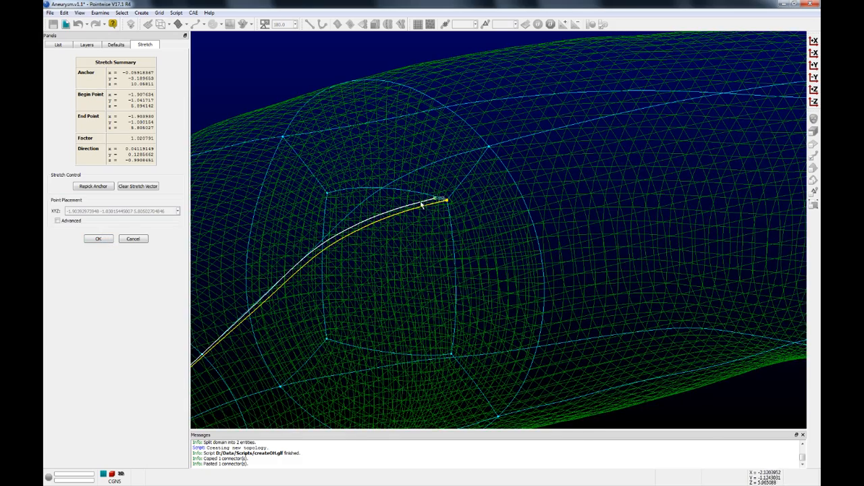
scroll(442, 216, down, 3)
click(96, 241)
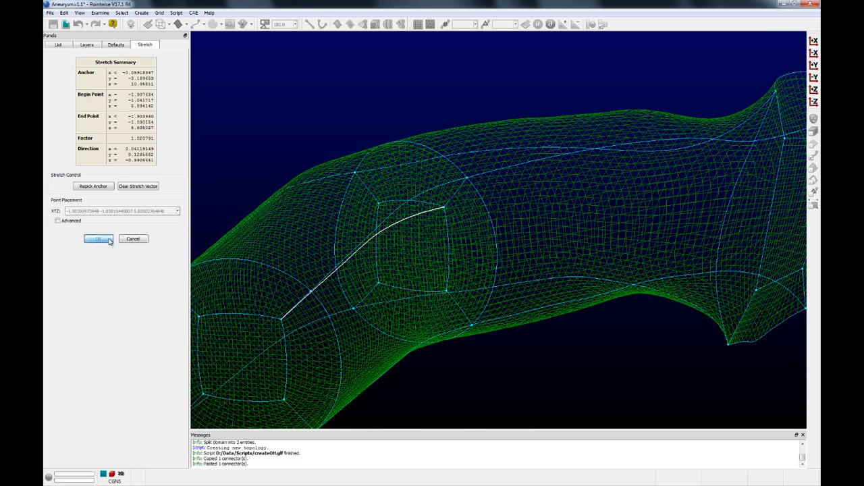
scroll(415, 291, down, 4)
ctrl+right_drag(353, 261, 374, 263)
shift+right_drag(462, 250, 557, 230)
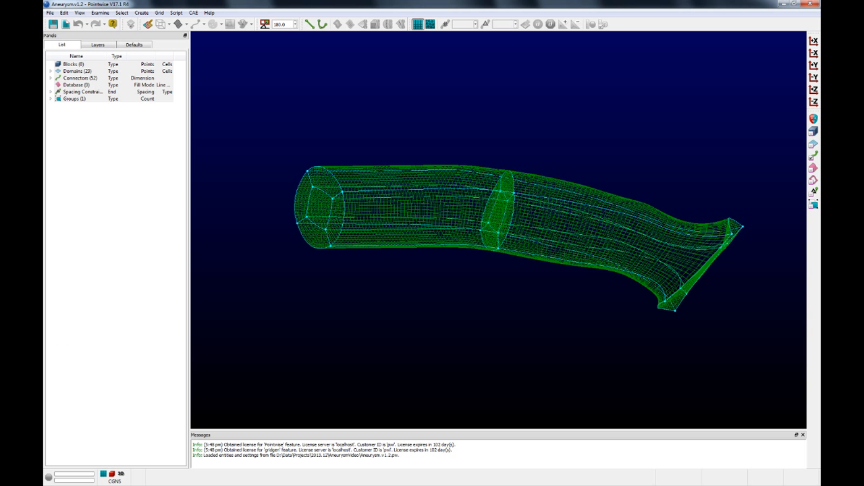
Assemble domains from all the connectors between the round end and the mid-length section of the artery.
right_drag(368, 381, 375, 338)
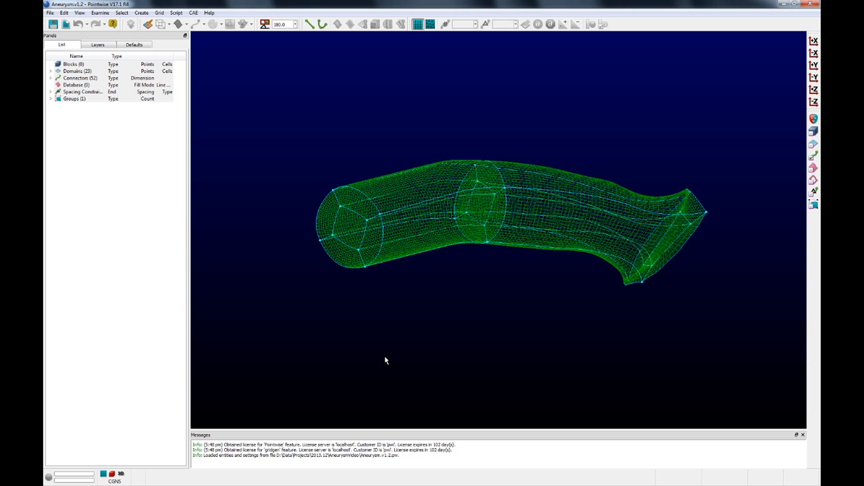
right_drag(407, 294, 406, 294)
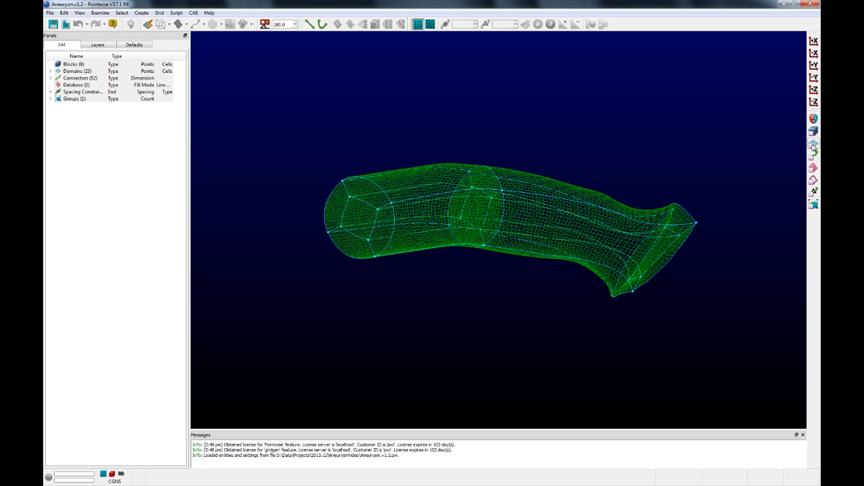
drag(281, 125, 513, 313)
right_drag(552, 310, 540, 316)
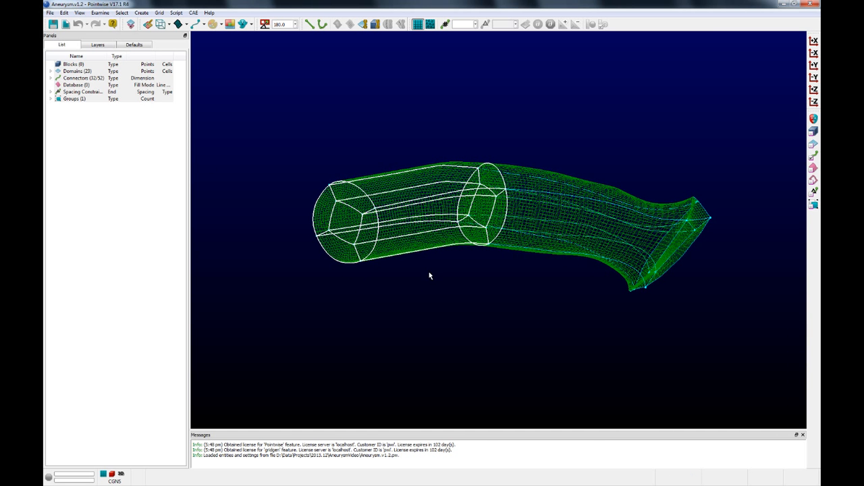
click(363, 26)
right_drag(408, 331, 406, 267)
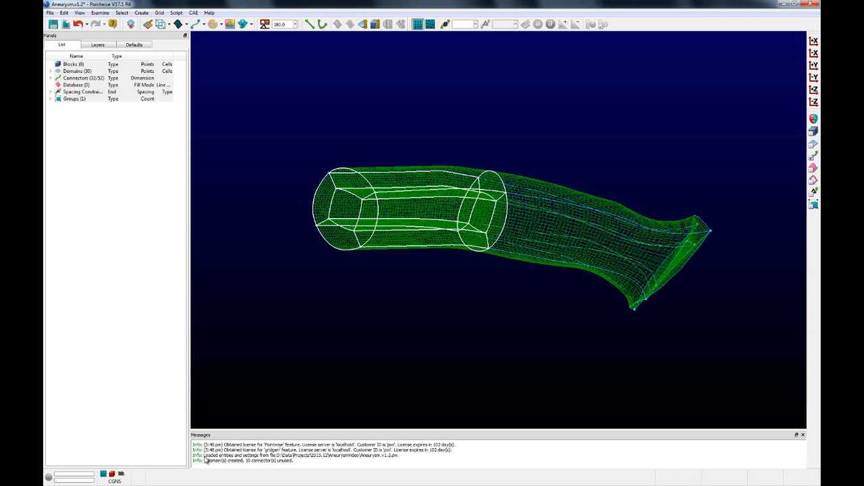
right_drag(321, 333, 348, 314)
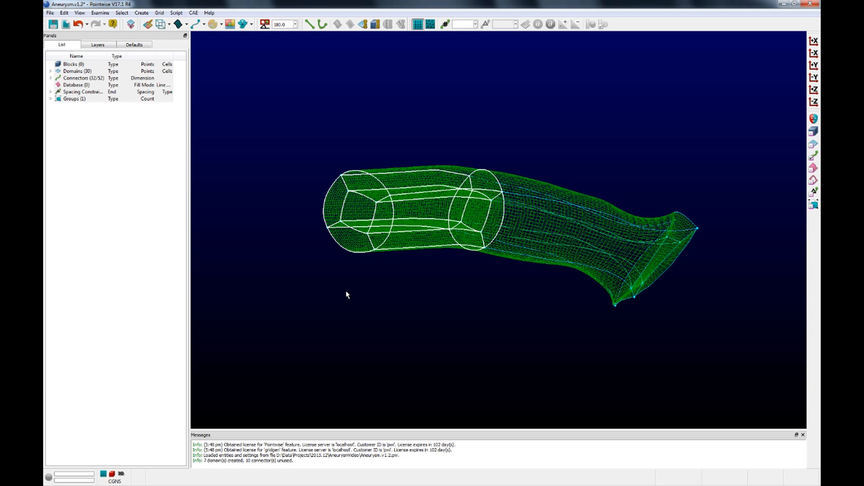
Assemble the missing inner lengthwise domain in the round-end half from its four bounding H-grid connectors.
ctrl+right_drag(378, 274, 376, 269)
scroll(341, 205, up, 4)
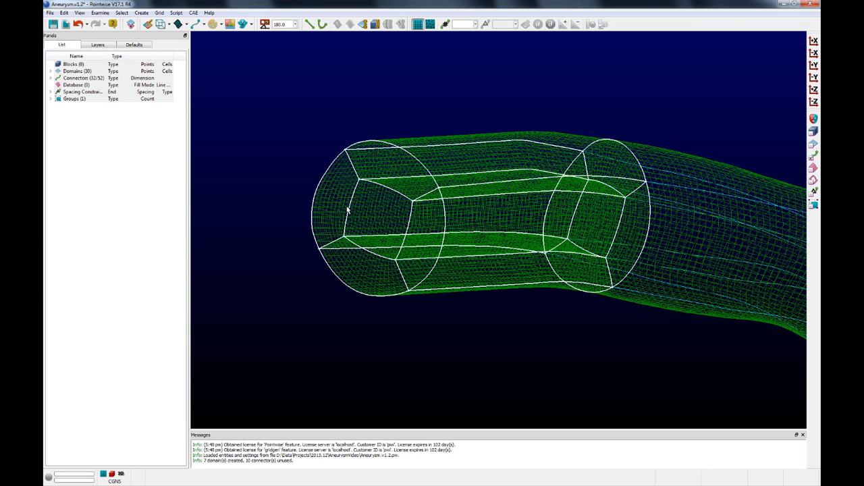
click(348, 208)
ctrl+click(363, 236)
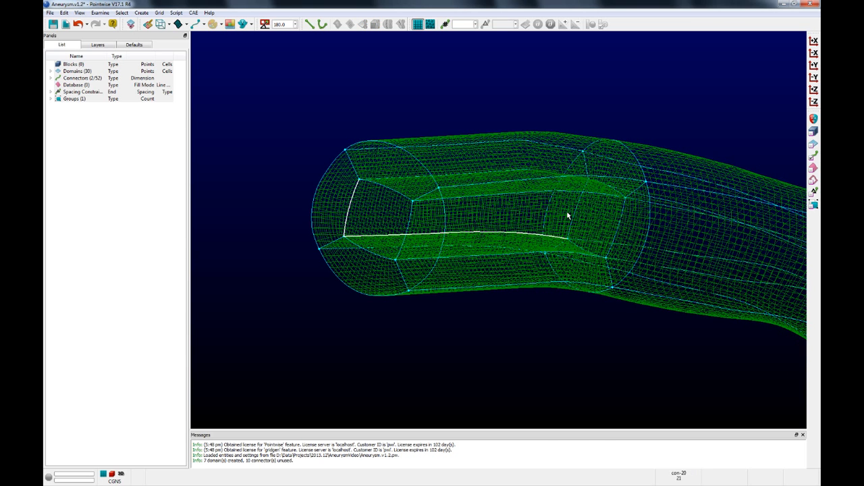
ctrl+click(575, 216)
ctrl+click(471, 173)
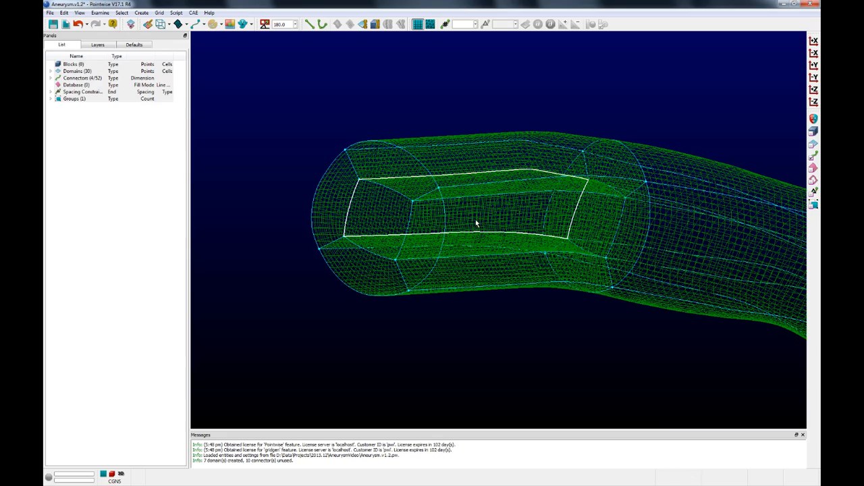
right_drag(558, 261, 324, 311)
click(364, 25)
Assemble domains from all the connectors between the mid-length section and the flared end of the artery.
ctrl+right_drag(437, 355, 430, 352)
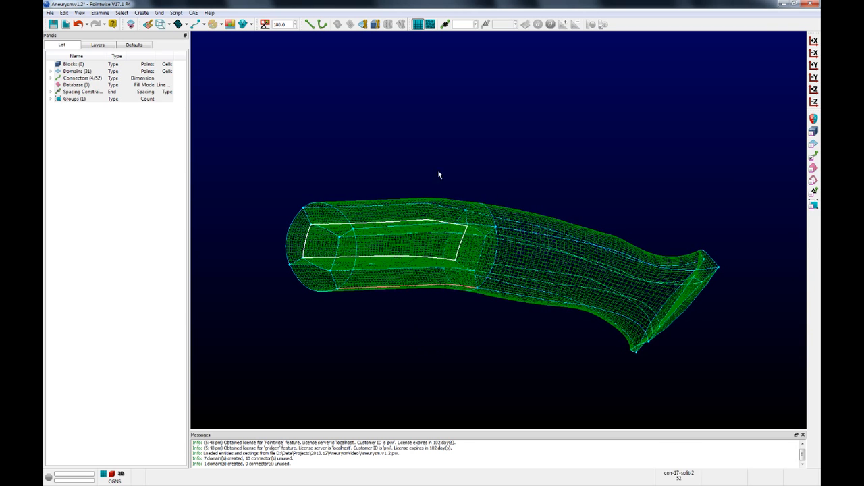
drag(409, 161, 721, 373)
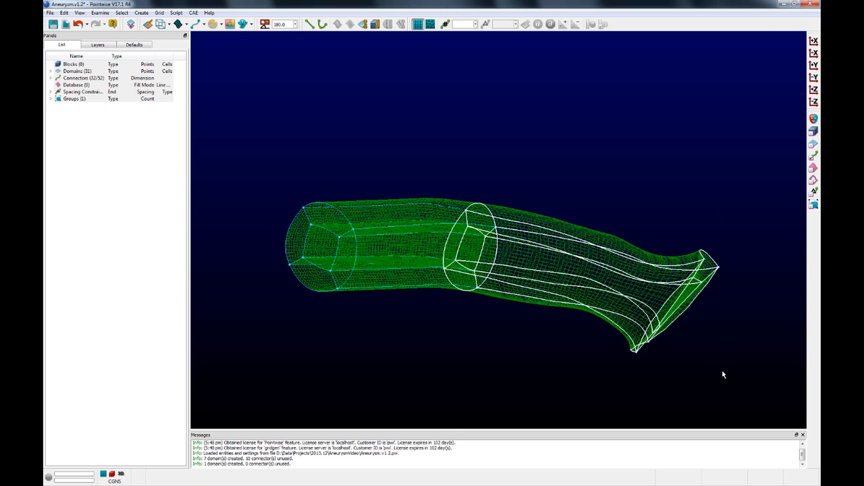
shift+right_drag(721, 372, 515, 336)
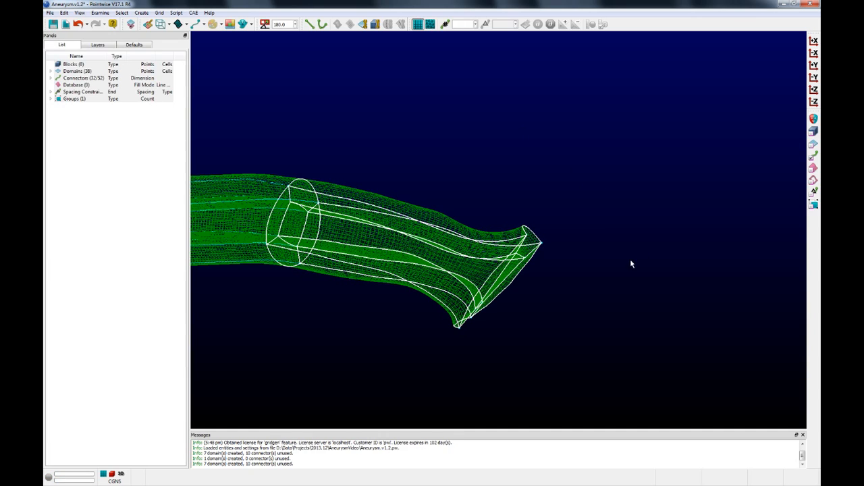
ctrl+right_drag(544, 235, 523, 235)
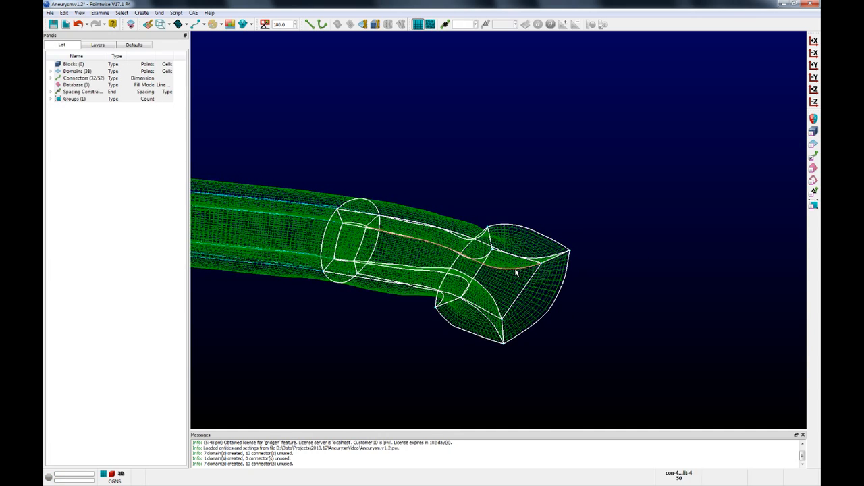
Assemble the missing inner lengthwise domain in the flared half from its four bounding H-grid connectors.
click(516, 270)
ctrl+click(494, 299)
ctrl+click(515, 303)
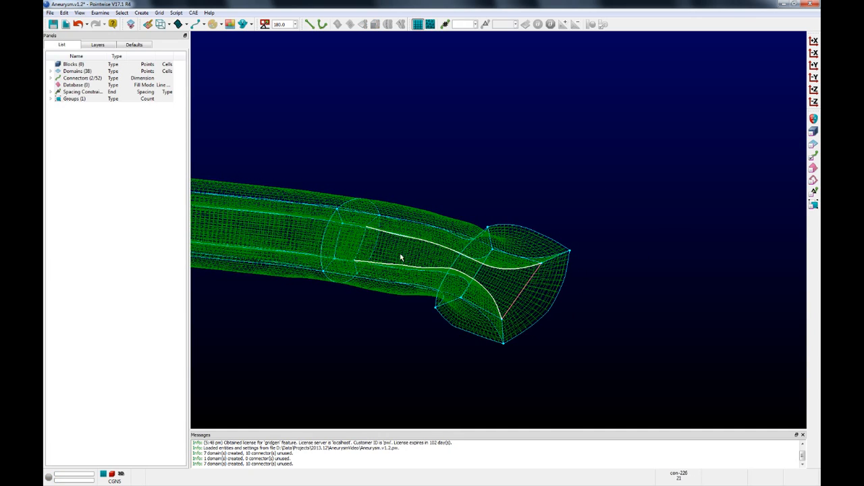
ctrl+click(364, 249)
ctrl+right_drag(399, 250, 427, 315)
click(363, 24)
scroll(510, 293, down, 4)
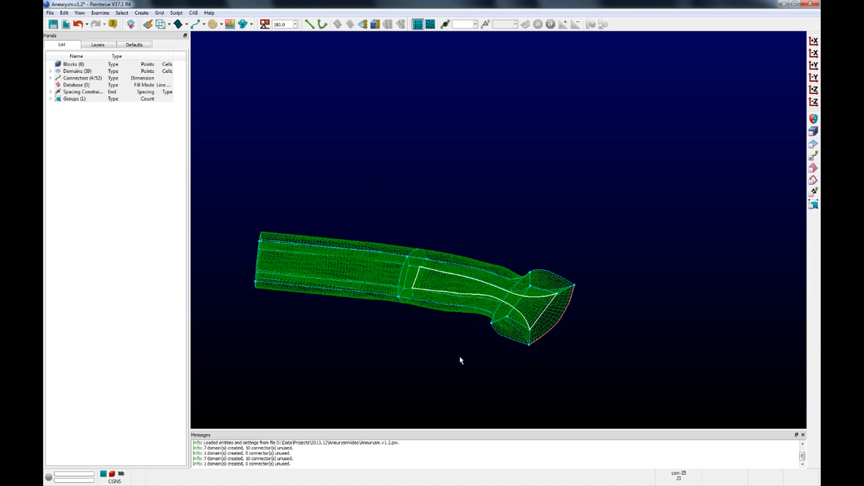
shift+right_drag(461, 358, 554, 356)
ctrl+right_drag(437, 342, 507, 377)
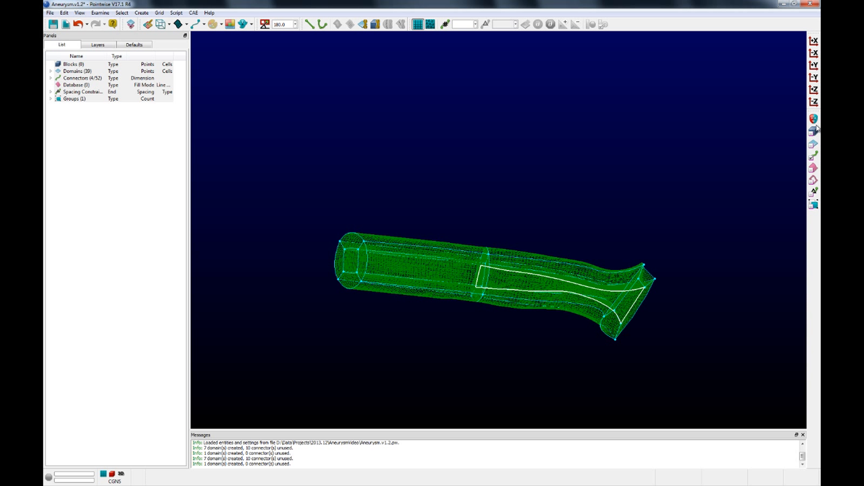
Restrict selection to domains, select every domain of the artery, assemble the blocks from them, and clear the selection.
click(816, 156)
click(816, 144)
click(279, 189)
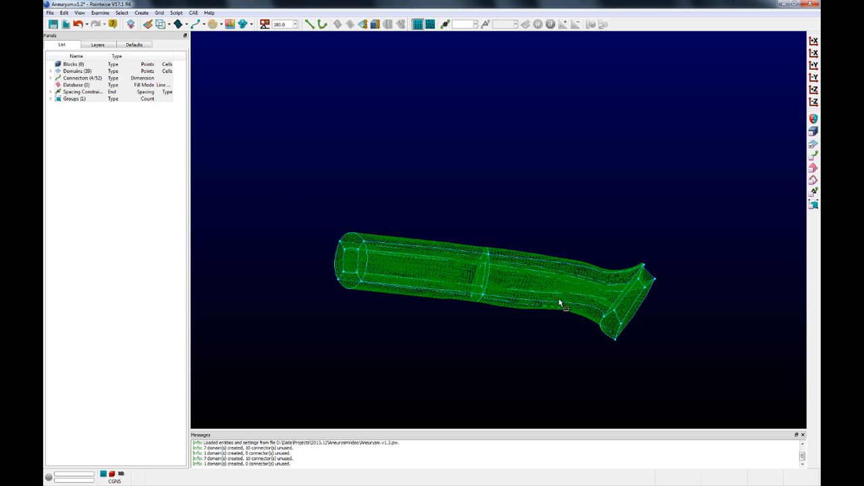
drag(560, 304, 687, 387)
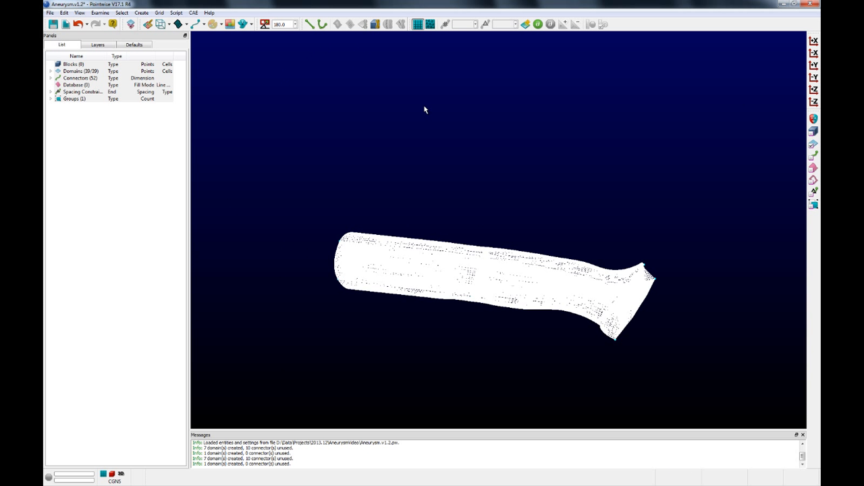
click(376, 25)
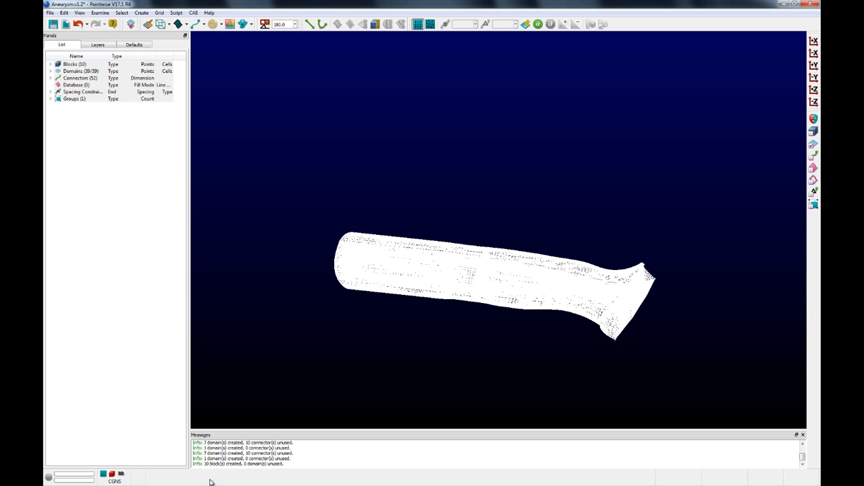
click(351, 360)
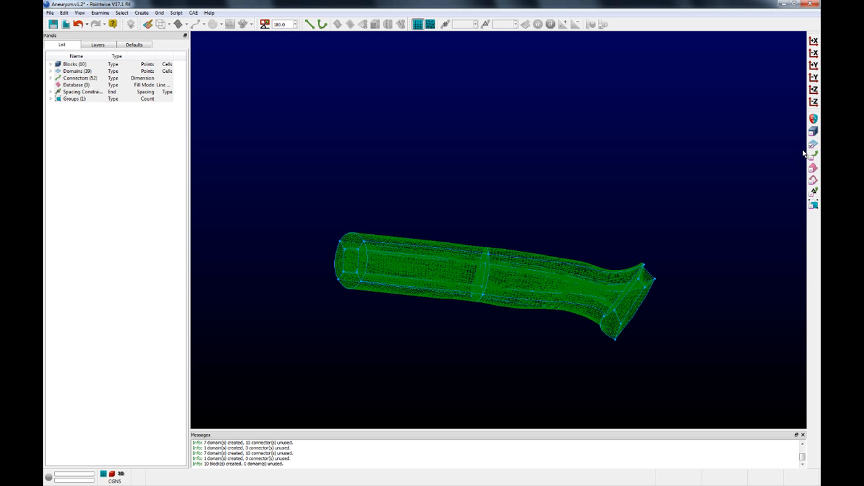
Select the central core block of the round-end half and examine the artery's block layout from several angles.
ctrl+right_drag(523, 219, 526, 270)
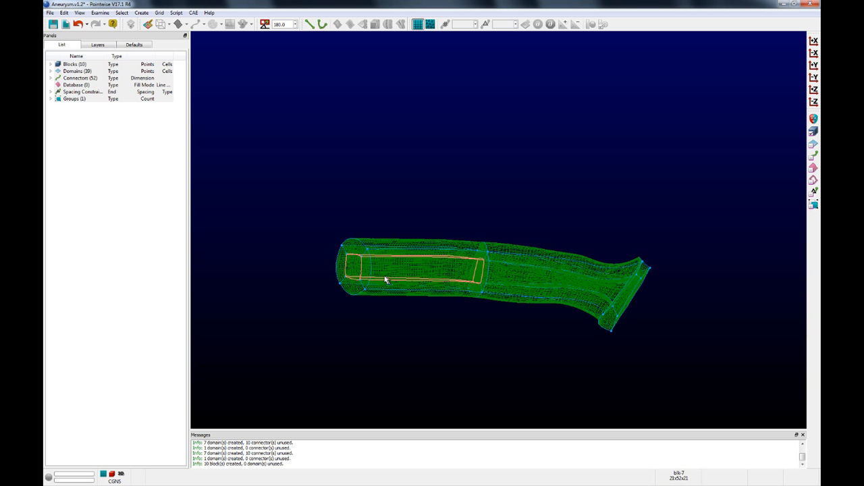
click(384, 275)
ctrl+right_drag(493, 315, 450, 325)
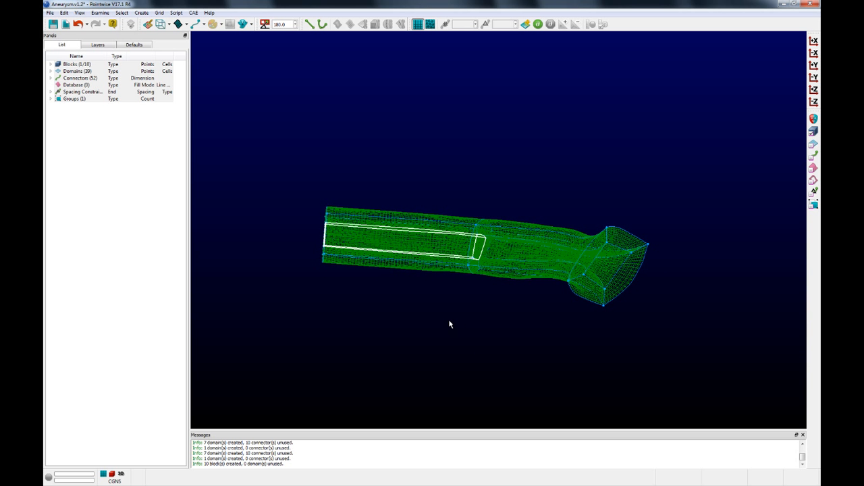
ctrl+right_drag(526, 338, 515, 282)
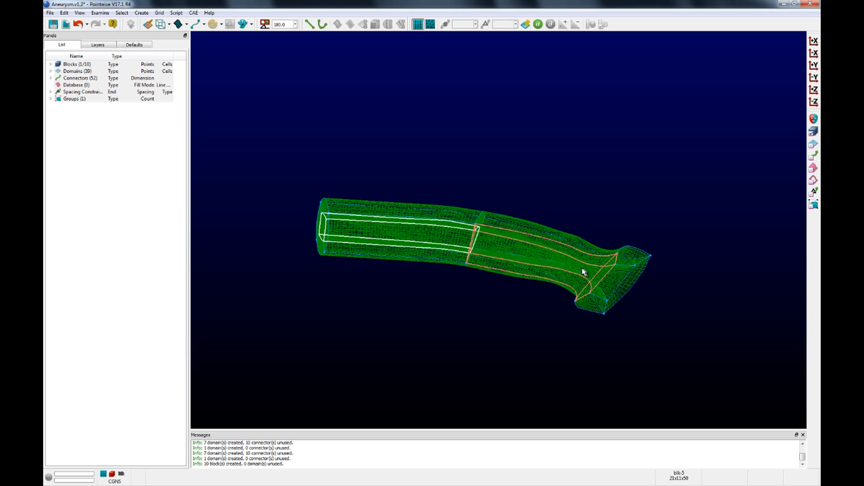
ctrl+right_drag(646, 354, 521, 323)
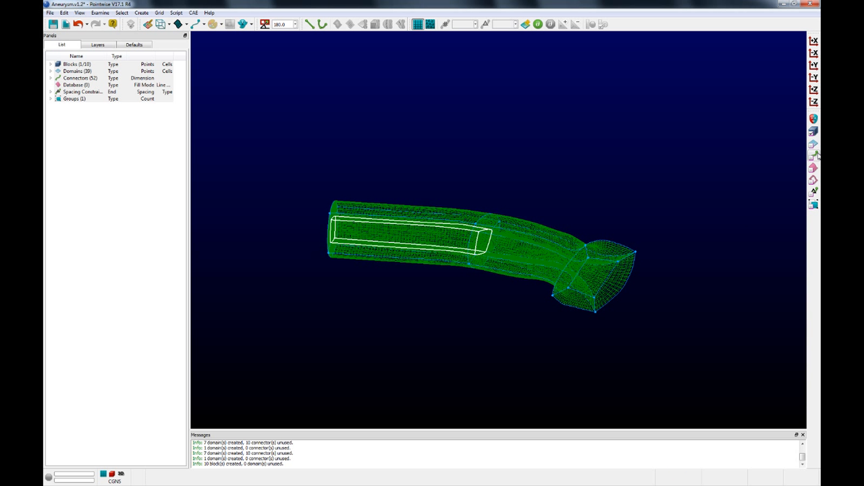
Restrict selection to connectors and select one inner H-grid edge connector on the flared end for a transform.
click(816, 156)
click(815, 132)
click(592, 272)
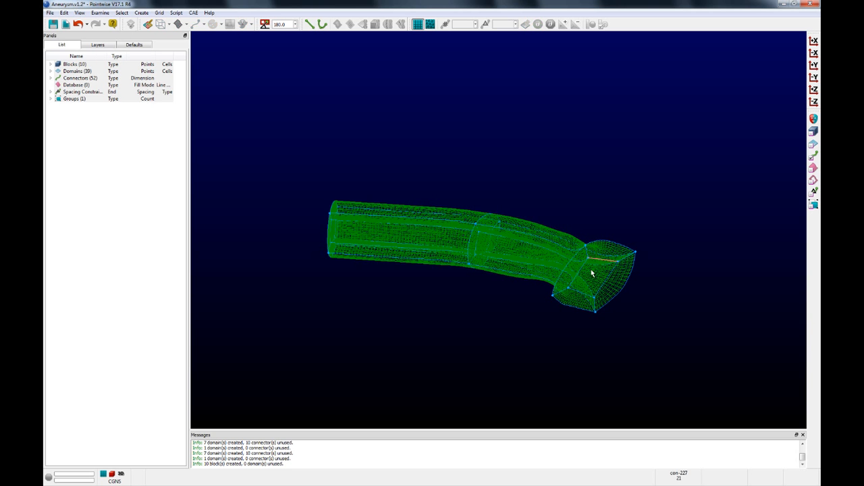
click(592, 272)
ctrl+right_drag(592, 272, 550, 331)
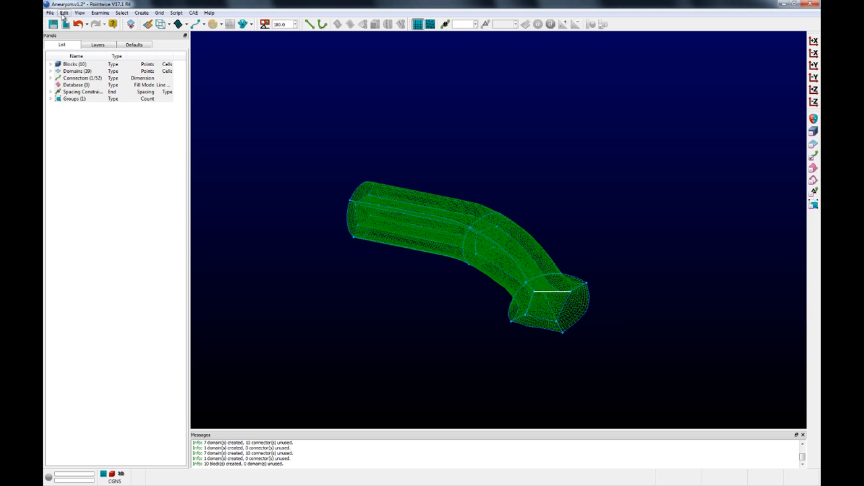
click(64, 13)
mouse_move(162, 113)
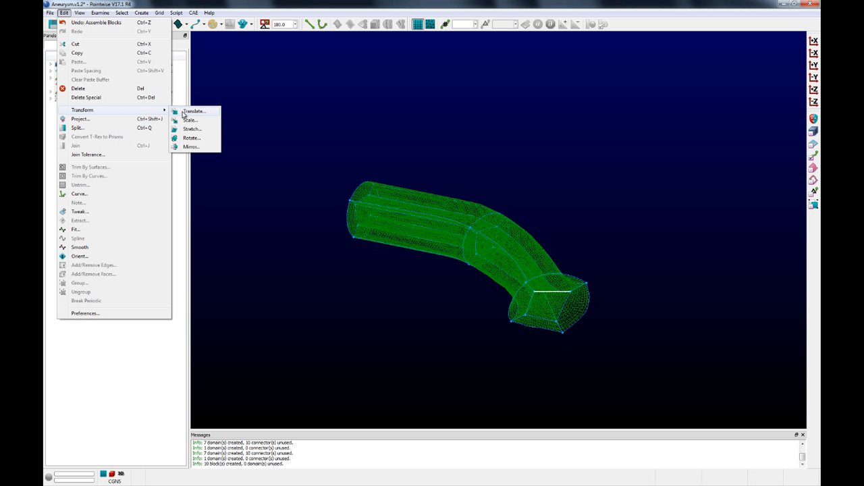
Translate the selected inner connector at the artery's junction end by about 0.64, picking both vector points on the adjacent outer wall domain.
click(192, 111)
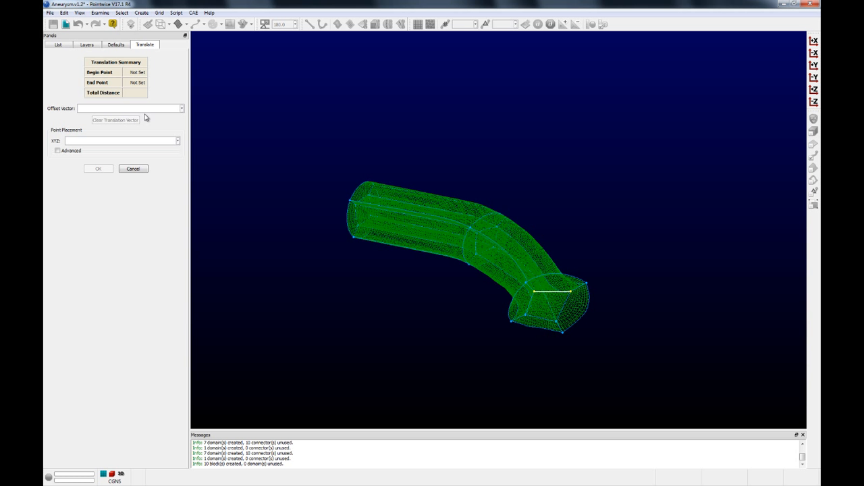
right_drag(498, 332, 482, 386)
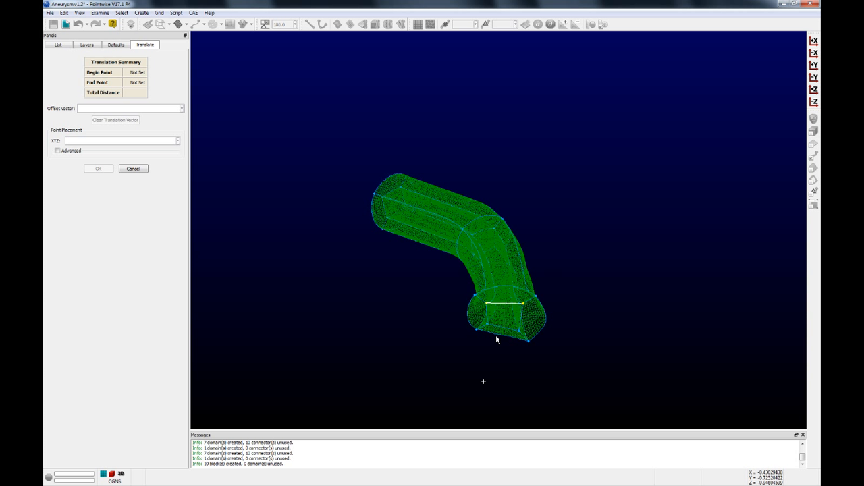
right_drag(502, 256, 498, 276)
click(503, 283)
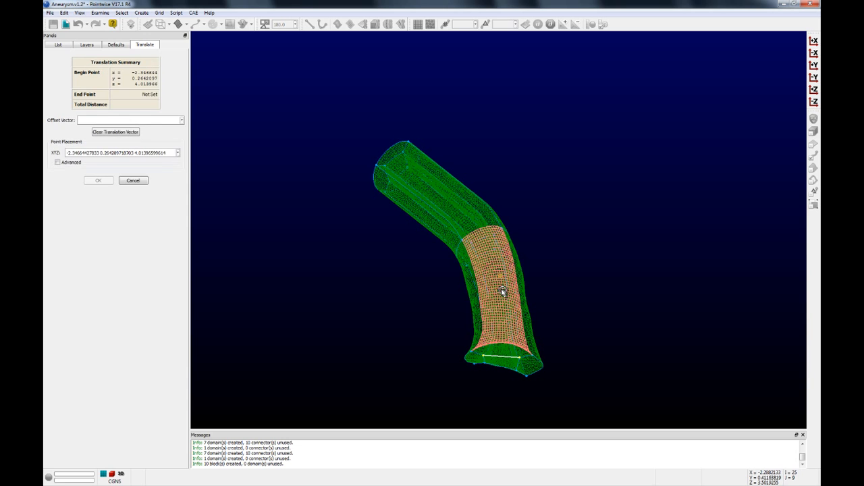
click(501, 289)
right_drag(500, 289, 560, 372)
click(98, 194)
click(550, 355)
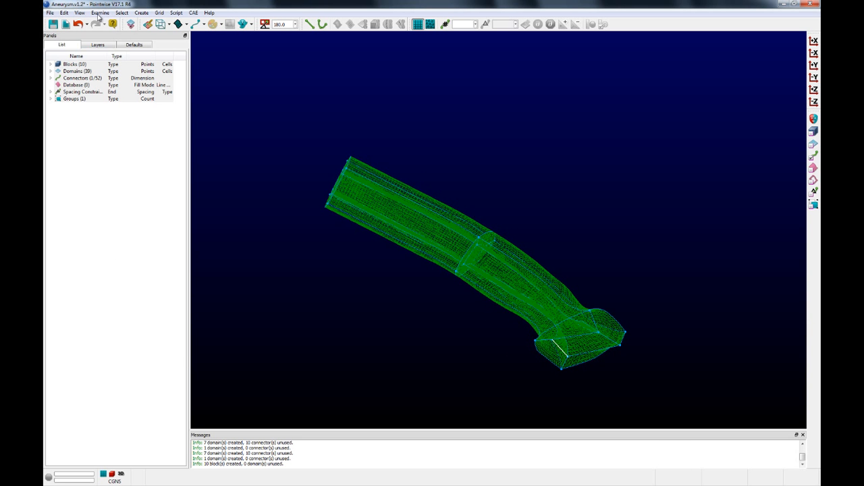
Translate the same connector again by about 0.33, clearing the previous vector and picking two new points on the outer wall domain.
click(64, 12)
mouse_move(138, 110)
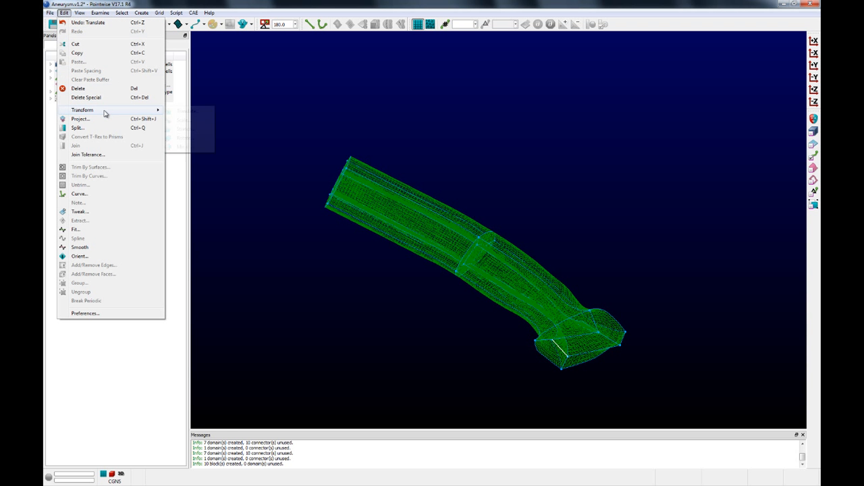
click(192, 113)
ctrl+right_drag(529, 324, 561, 332)
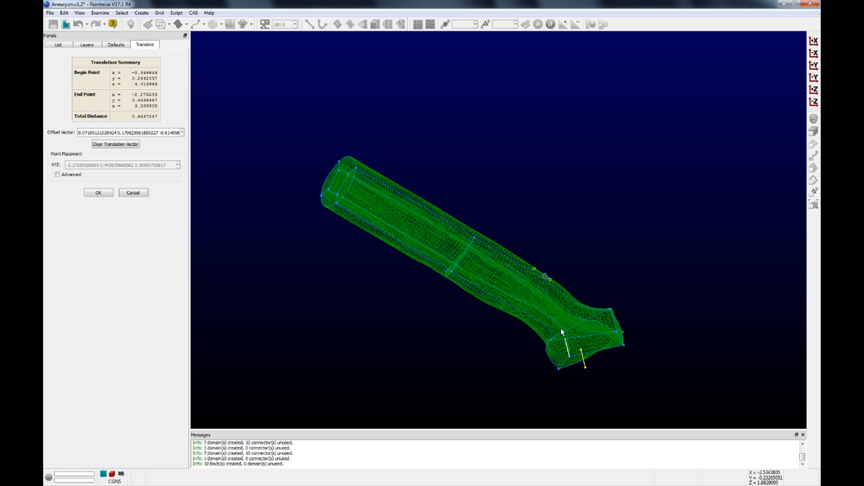
click(123, 145)
ctrl+right_drag(525, 361, 584, 352)
scroll(540, 328, up, 5)
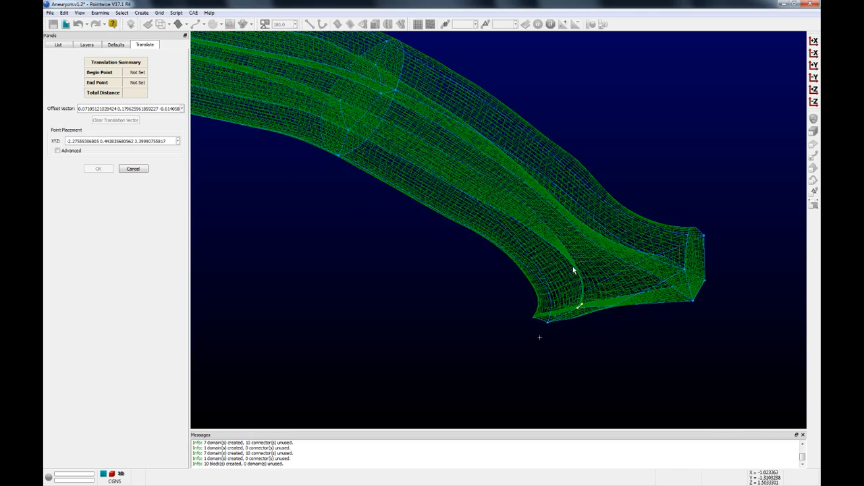
click(555, 212)
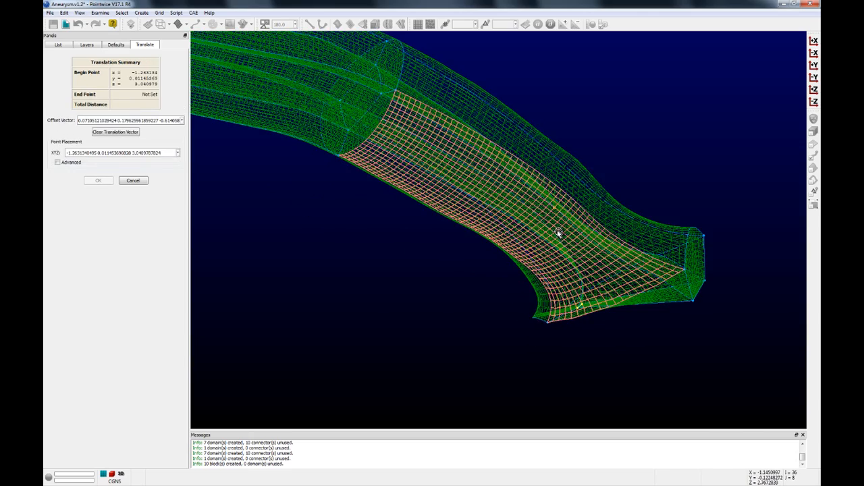
click(559, 233)
ctrl+right_drag(623, 351, 615, 386)
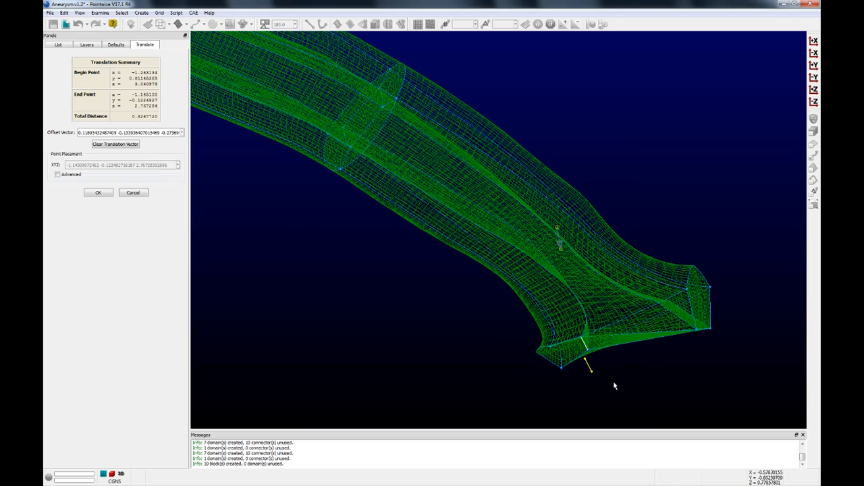
click(98, 193)
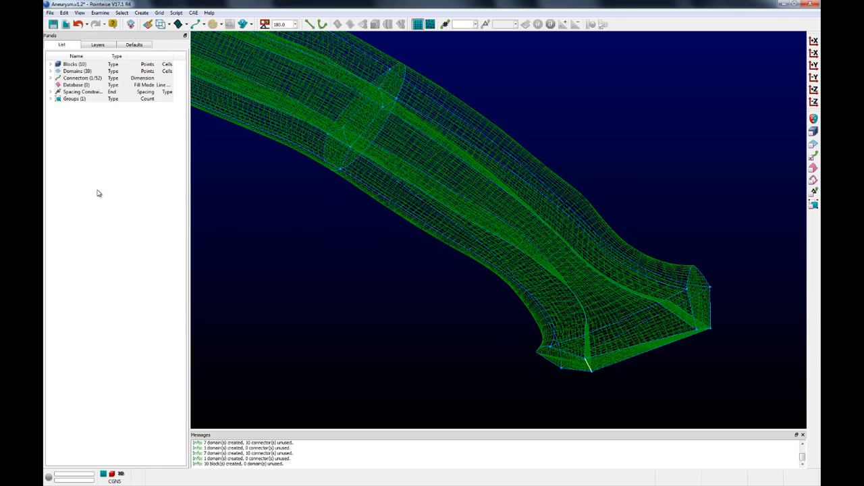
Turn on the Artery 2 and Artery 3 layers alongside Artery 1.
scroll(554, 394, down, 3)
ctrl+right_drag(555, 393, 548, 411)
ctrl+right_drag(582, 379, 547, 374)
ctrl+right_drag(617, 389, 421, 274)
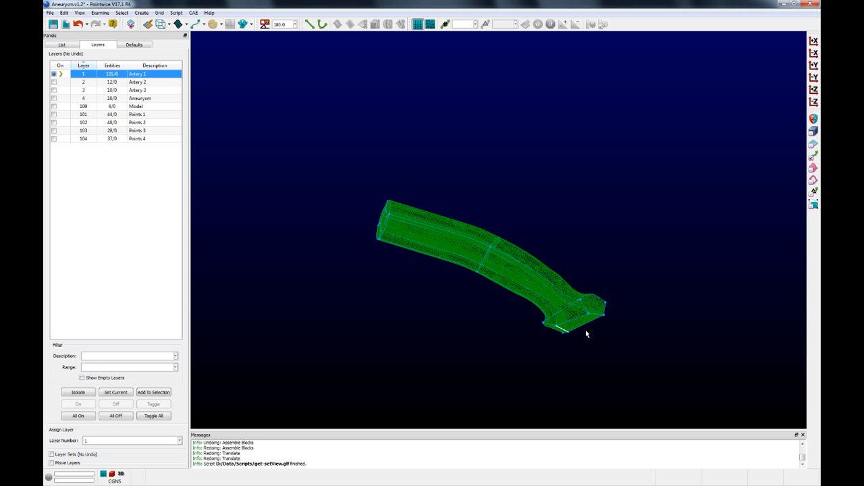
ctrl+right_drag(586, 332, 602, 349)
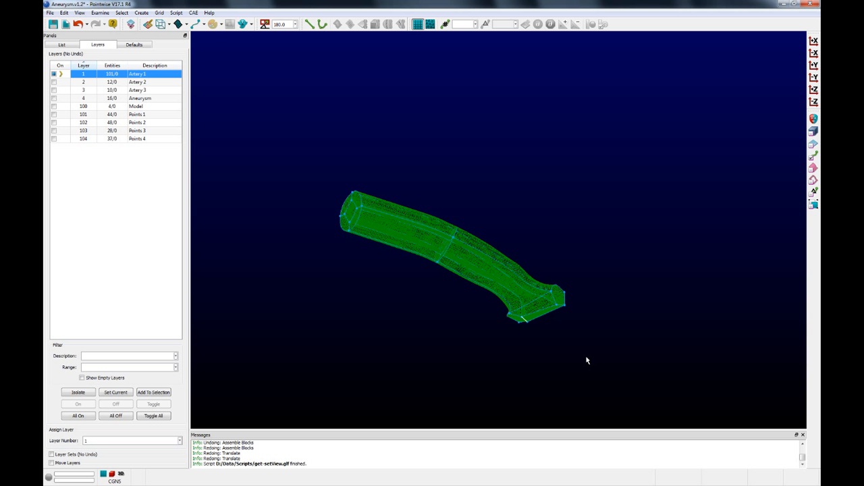
click(54, 89)
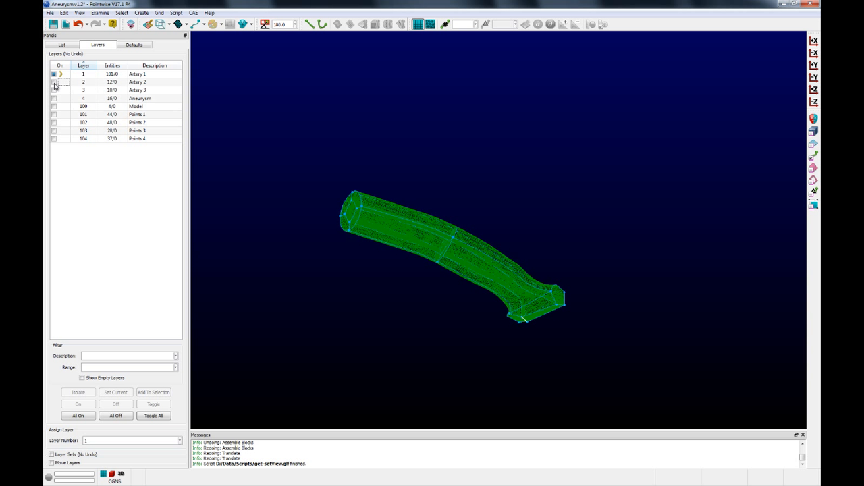
click(54, 81)
Select all connectors outlining Artery 2, including its junction end, and assemble them into domains and a structured block.
ctrl+right_drag(440, 318, 467, 386)
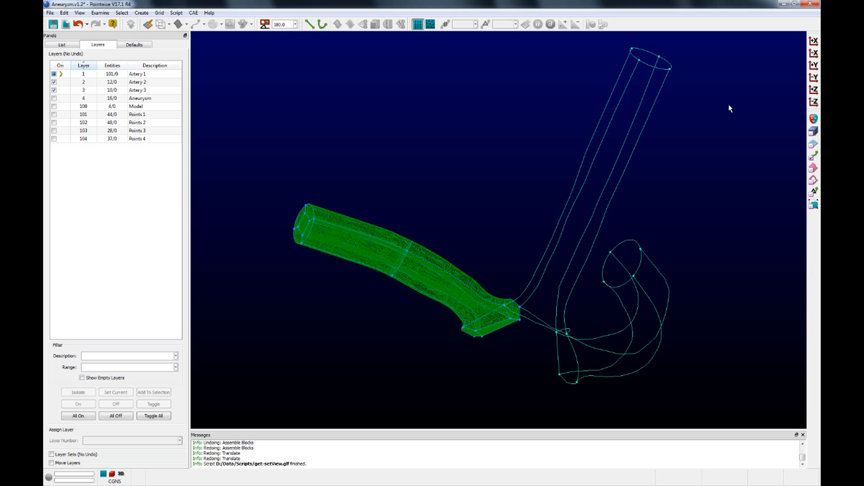
drag(706, 50, 548, 153)
ctrl+right_drag(628, 150, 559, 297)
click(558, 330)
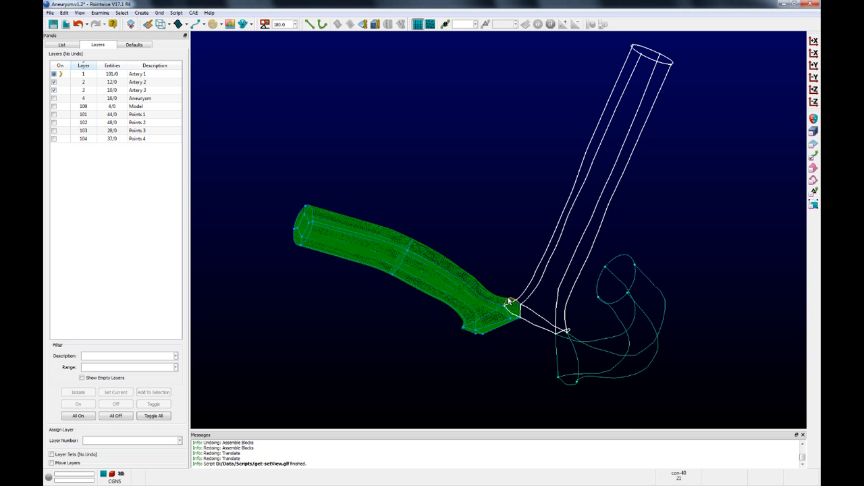
ctrl+right_drag(511, 307, 530, 294)
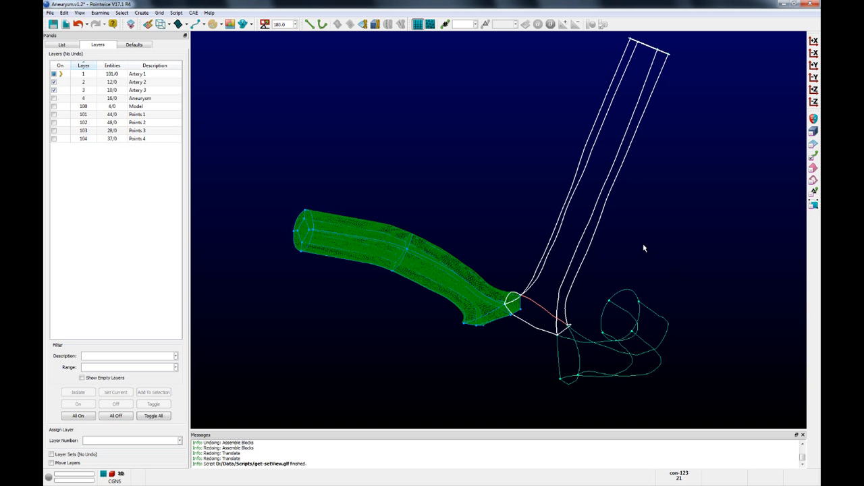
ctrl+right_drag(664, 240, 616, 288)
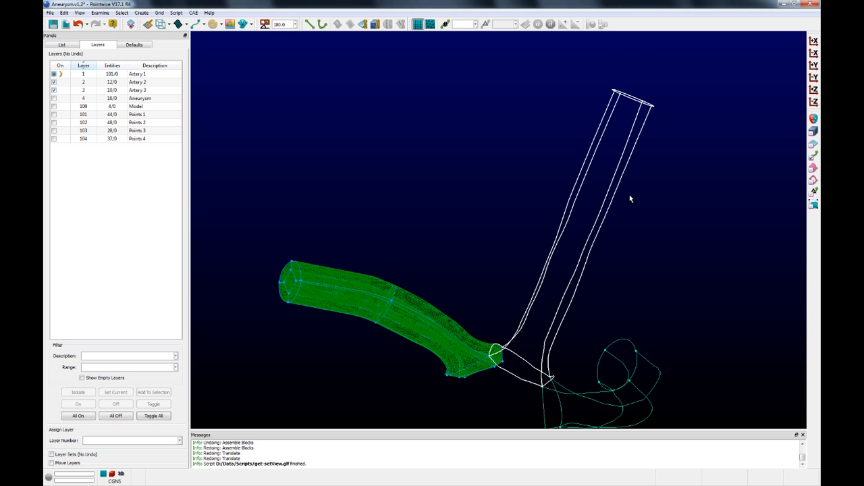
click(375, 25)
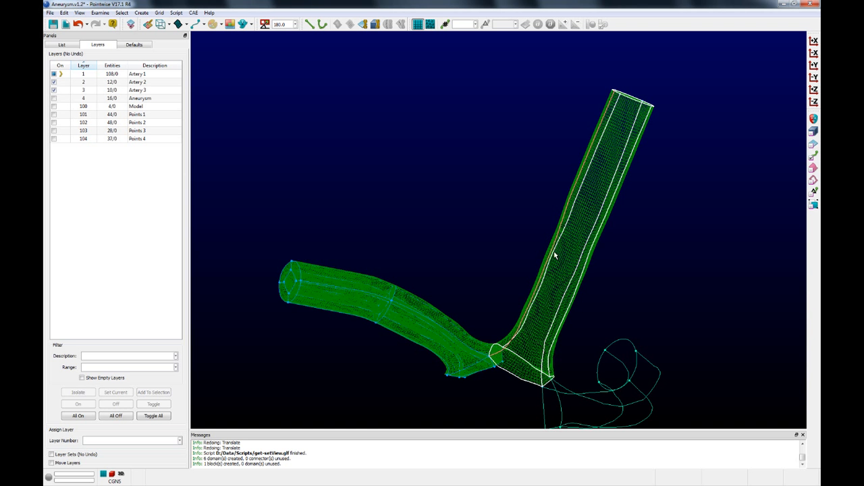
ctrl+right_drag(648, 289, 651, 291)
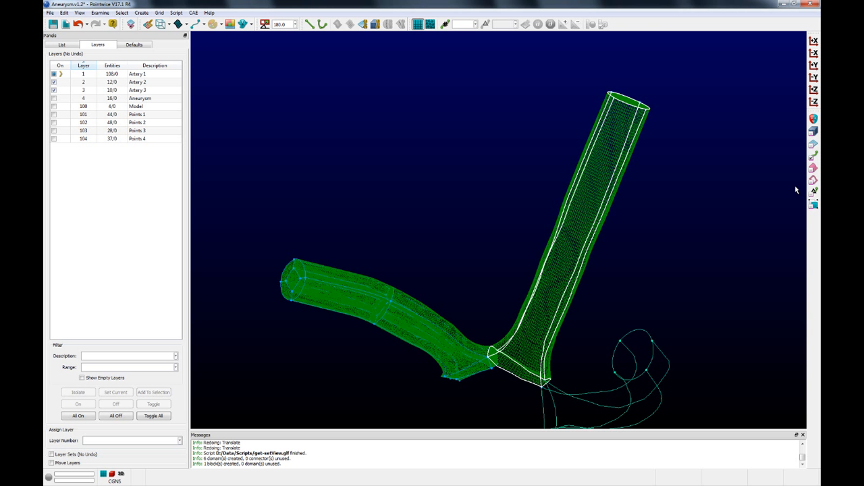
click(742, 172)
Run the butterflyMaker.glf script and interactively choose the Artery 2 block for conversion.
click(174, 13)
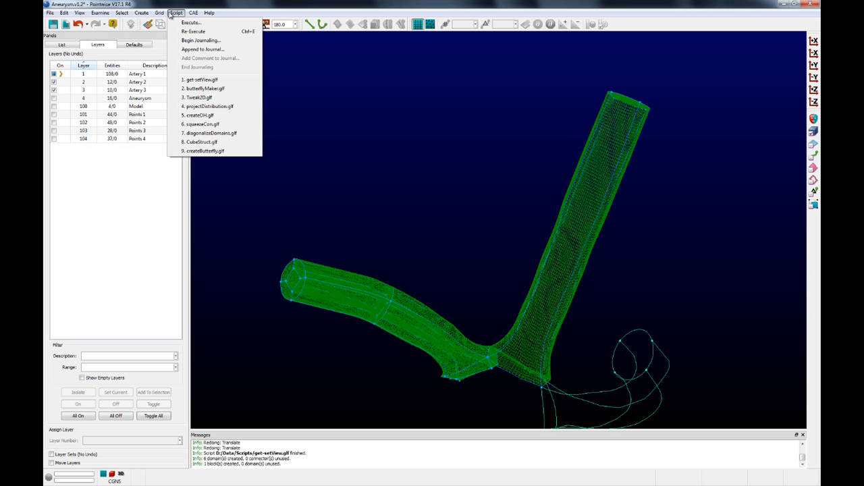
click(216, 92)
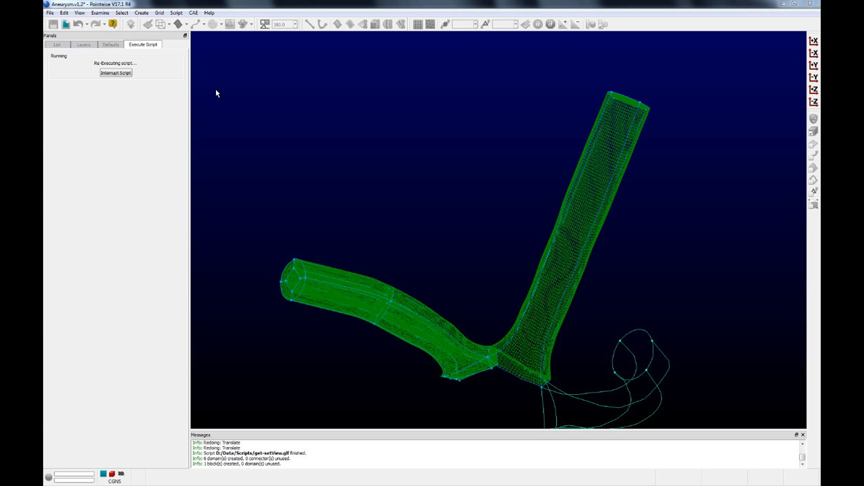
drag(295, 199, 254, 133)
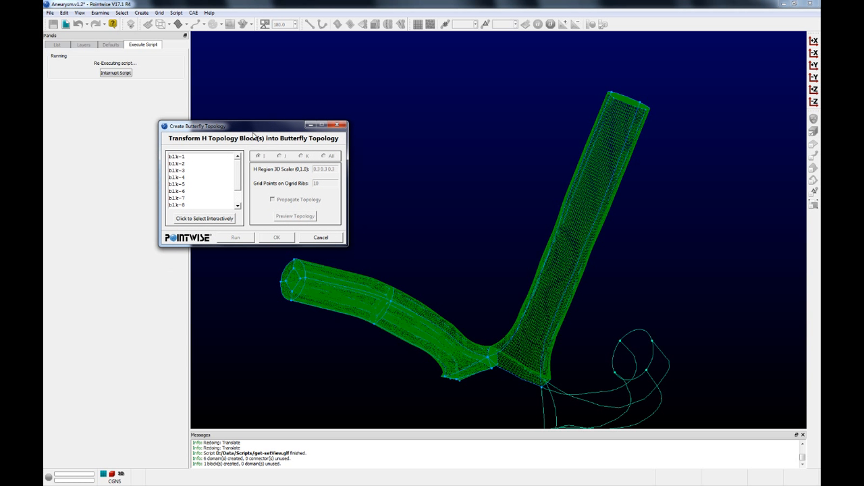
click(209, 220)
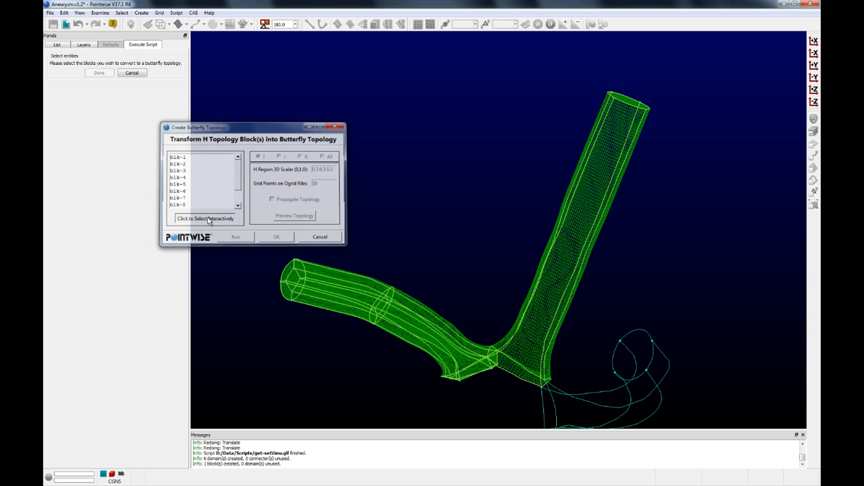
click(612, 179)
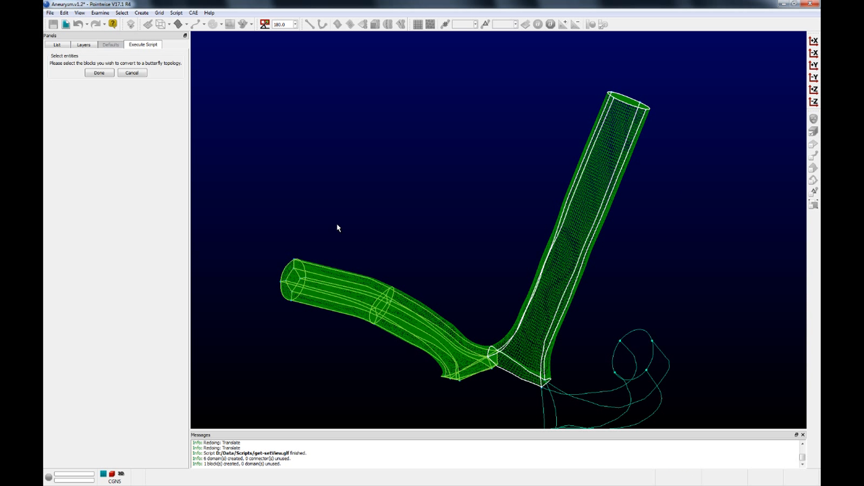
click(100, 73)
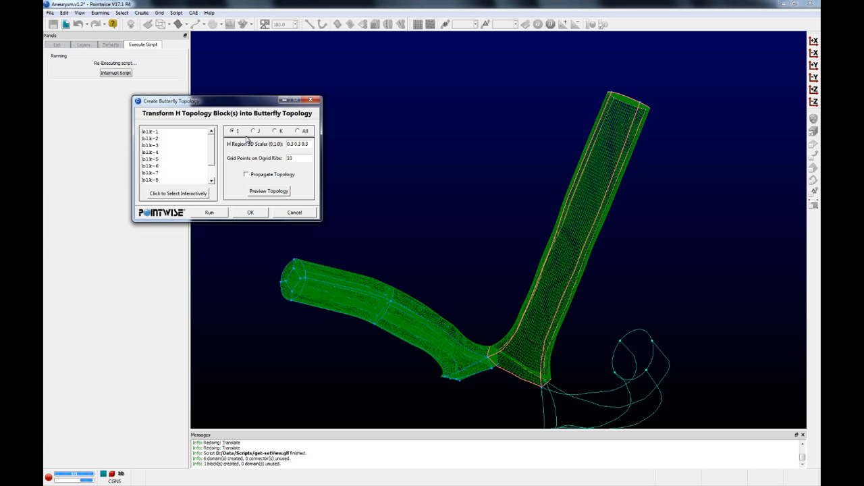
Set 11 grid points on the O-grid ribs in the I direction, preview the butterfly topology, and apply it to the Artery 2 block.
click(295, 158)
drag(285, 158, 307, 159)
click(234, 131)
click(271, 193)
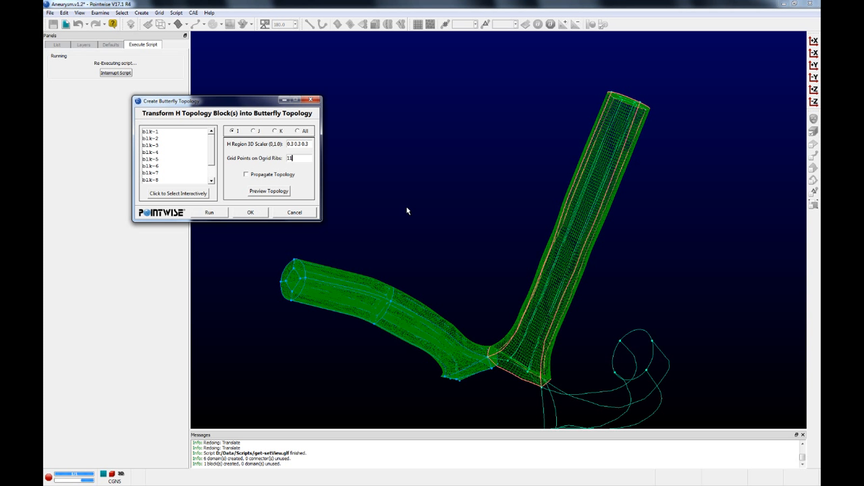
right_drag(668, 139, 473, 199)
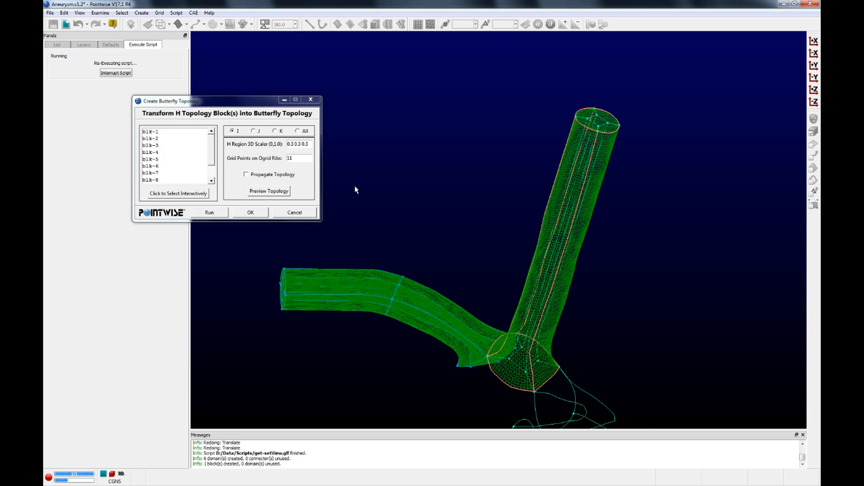
click(249, 212)
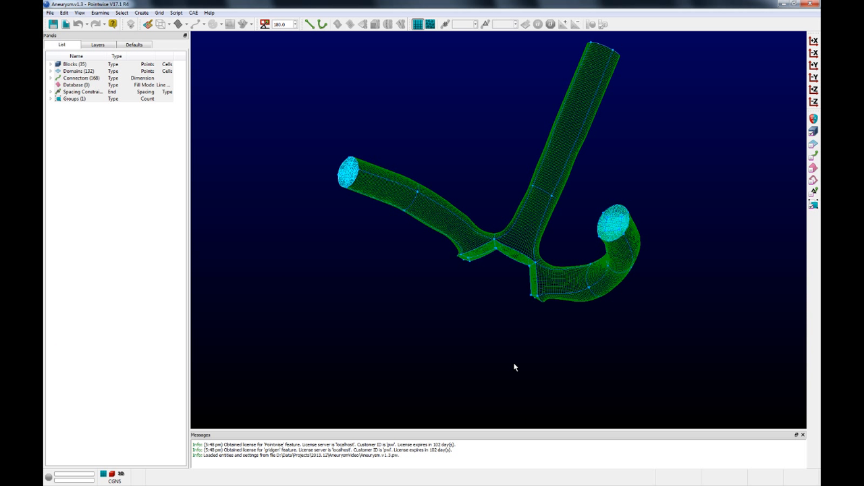
Examine the volume ratio of all blocks in the three-artery grid.
ctrl+right_drag(429, 320, 455, 224)
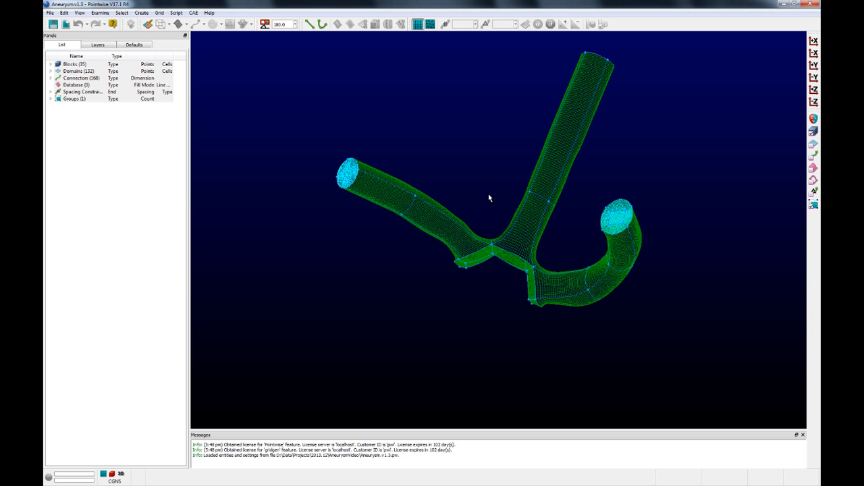
ctrl+right_drag(490, 198, 476, 369)
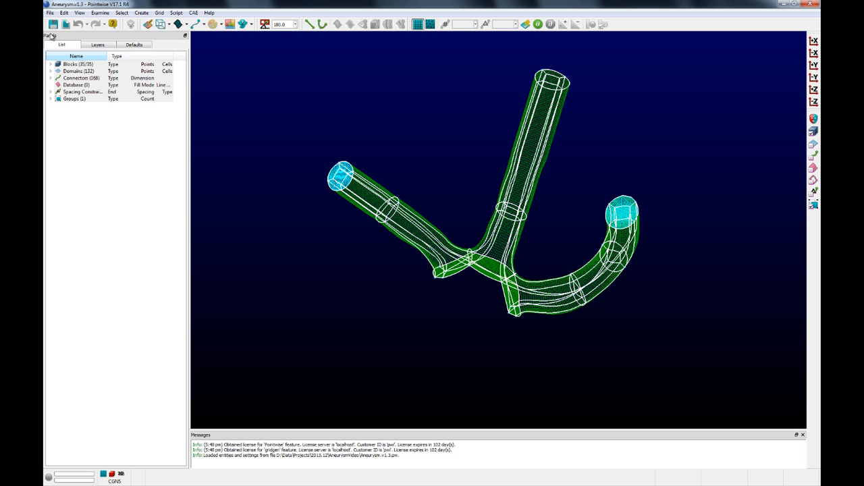
click(100, 13)
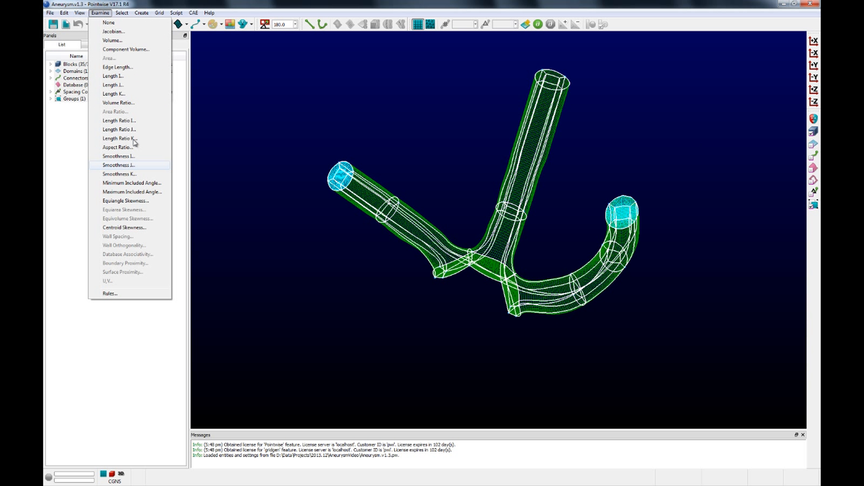
click(119, 103)
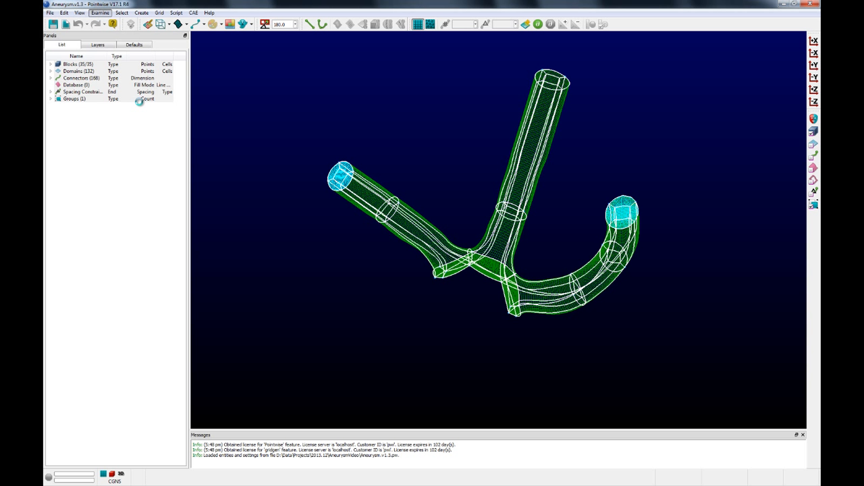
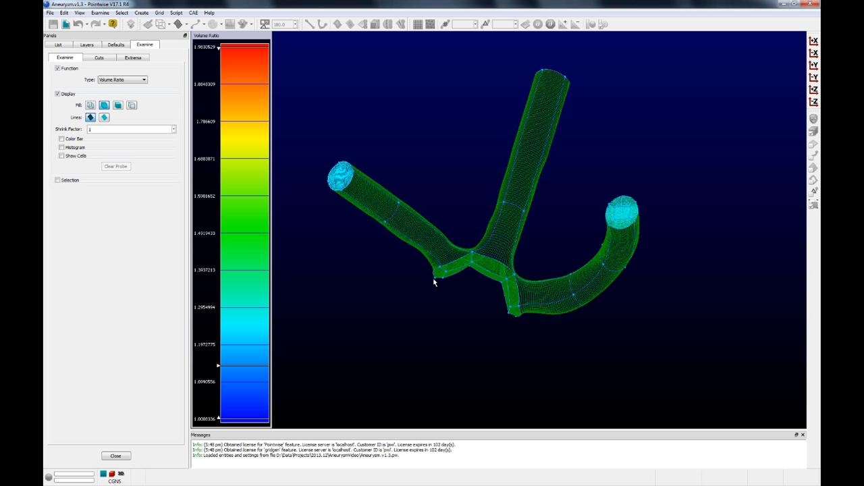
right_drag(434, 282, 440, 397)
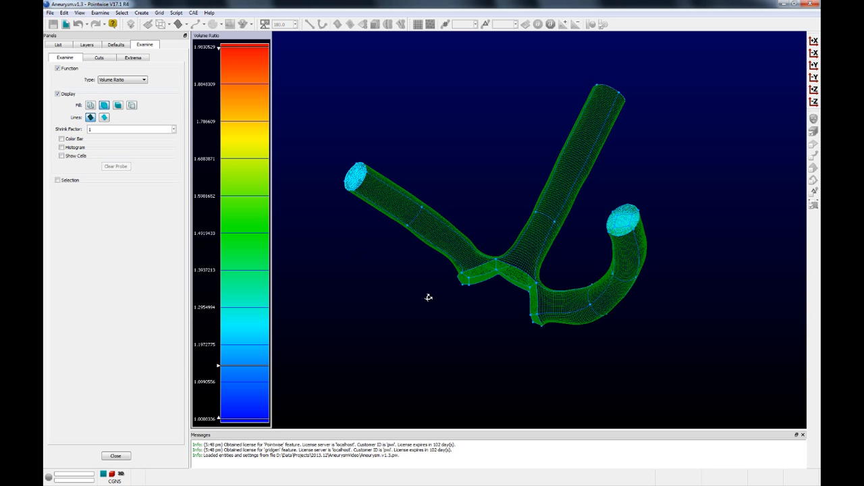
right_drag(428, 295, 398, 338)
click(116, 456)
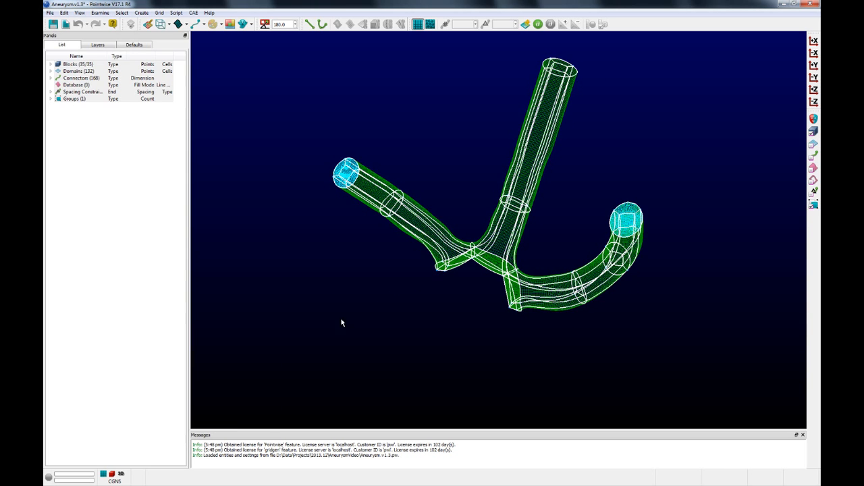
Clear the block selection and display the Junction Interior layer alongside the three artery layers.
right_drag(473, 308, 418, 361)
scroll(479, 290, up, 1)
click(481, 288)
right_drag(488, 331, 505, 319)
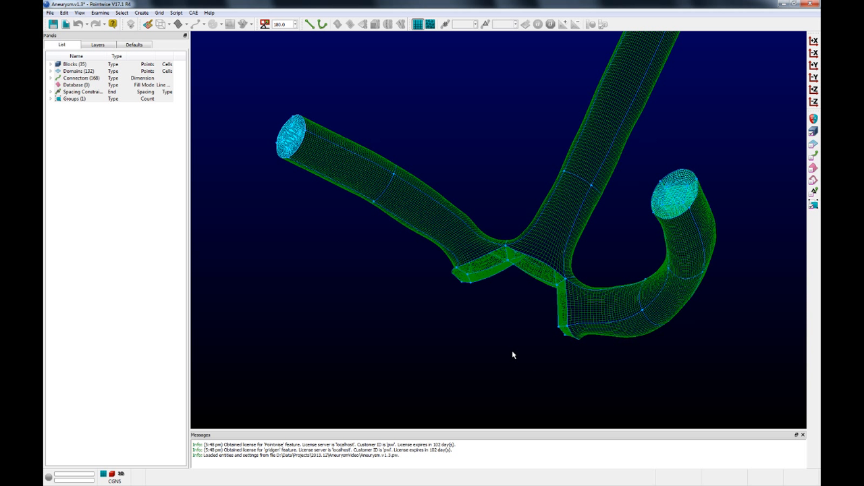
click(98, 45)
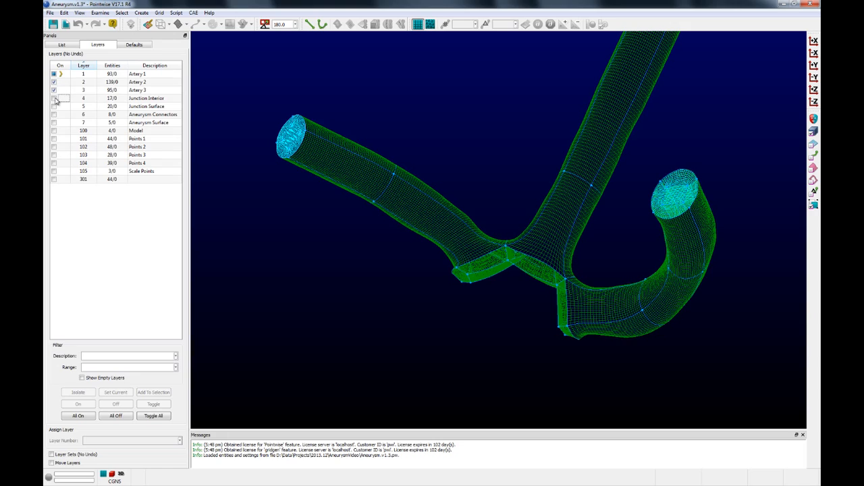
click(55, 99)
Examine the Junction Interior domains and the connectors linking them to the arteries from several angles.
mouse_move(380, 286)
right_down()
mouse_move(366, 299)
mouse_move(364, 281)
right_up()
right_drag(416, 291, 466, 290)
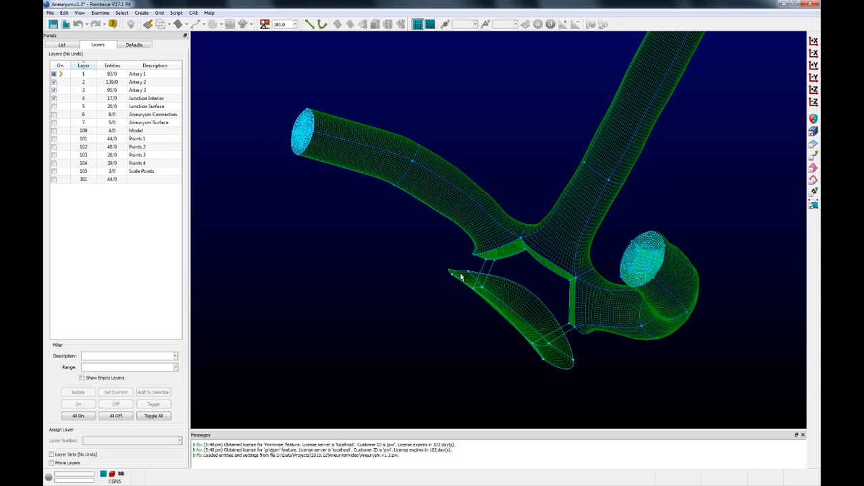
scroll(465, 270, up, 3)
shift+right_drag(559, 343, 541, 312)
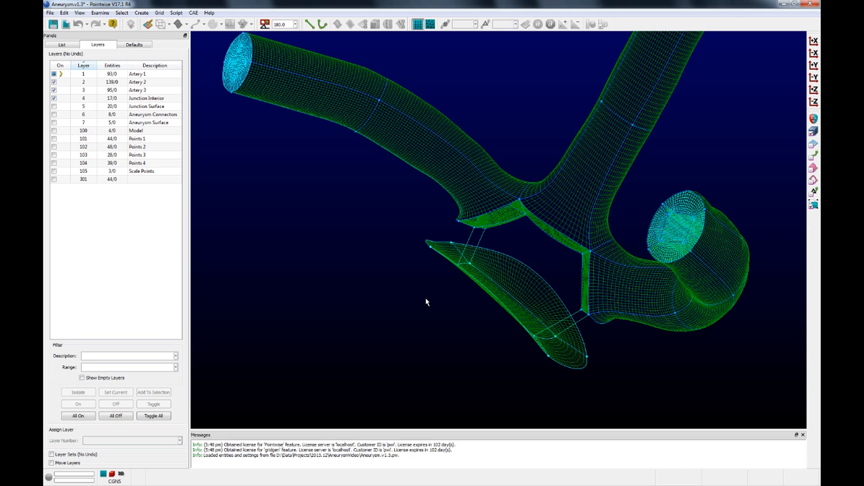
shift+right_drag(435, 345, 431, 329)
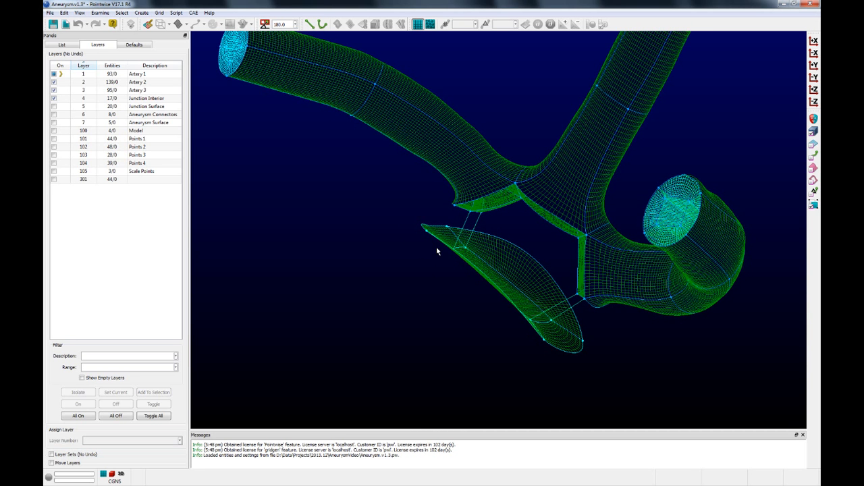
ctrl+right_drag(435, 245, 464, 230)
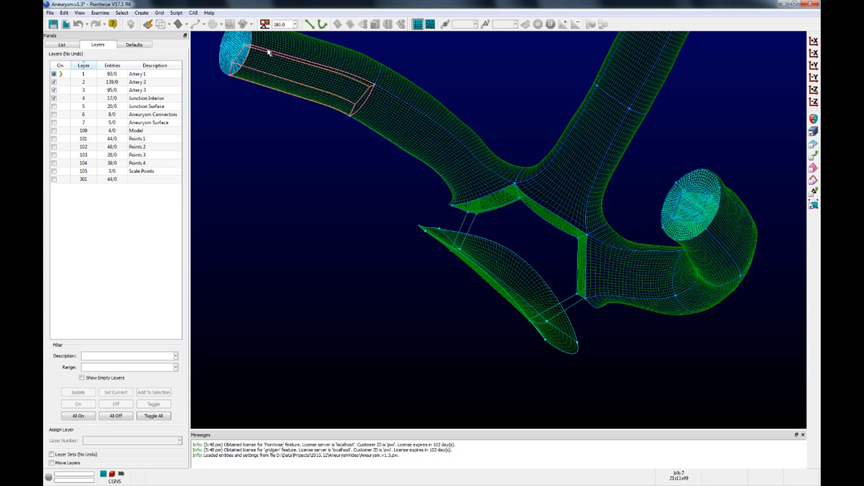
ctrl+right_drag(426, 287, 440, 277)
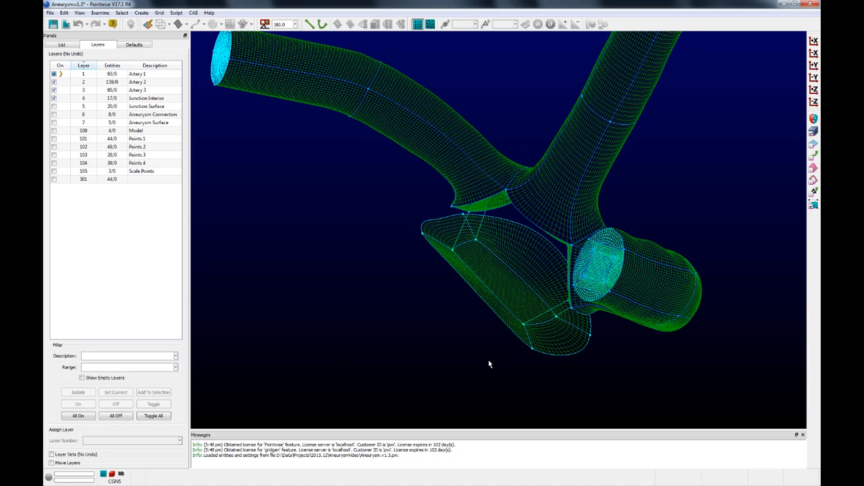
ctrl+right_drag(490, 362, 479, 246)
scroll(479, 246, up, 3)
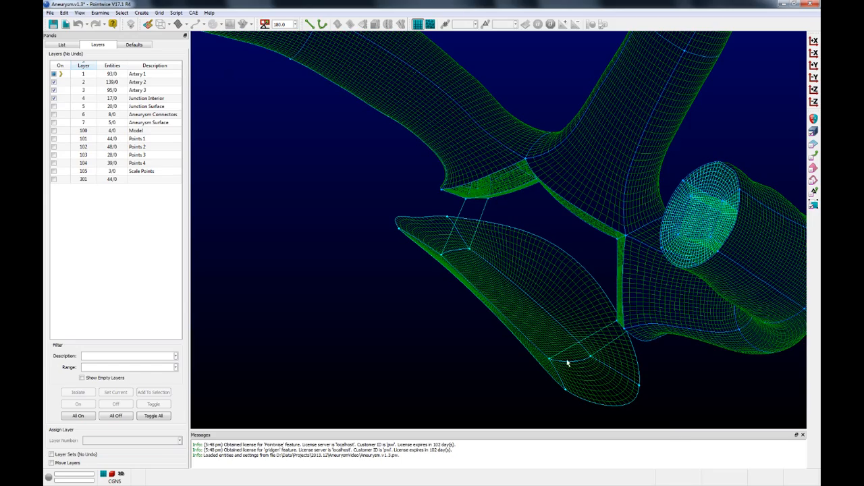
ctrl+right_drag(569, 359, 573, 402)
ctrl+right_drag(464, 282, 398, 277)
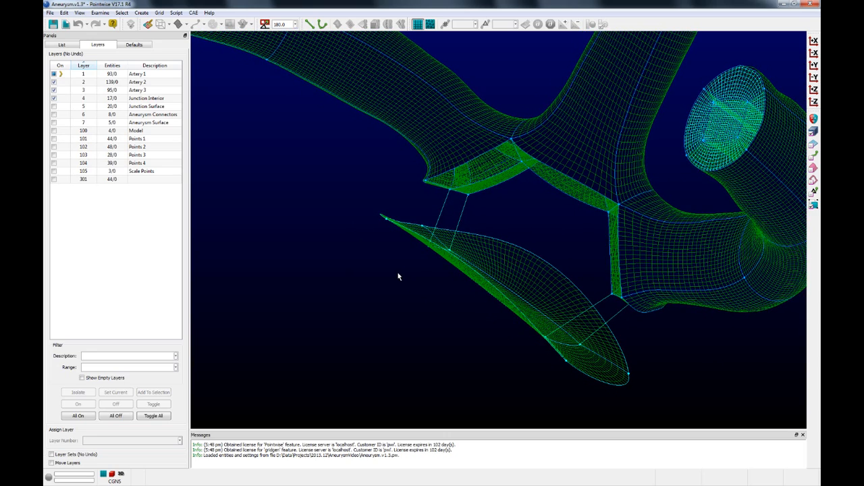
Display the Junction Surface layer to enclose the region between the three arteries and the aneurysm opening.
click(54, 106)
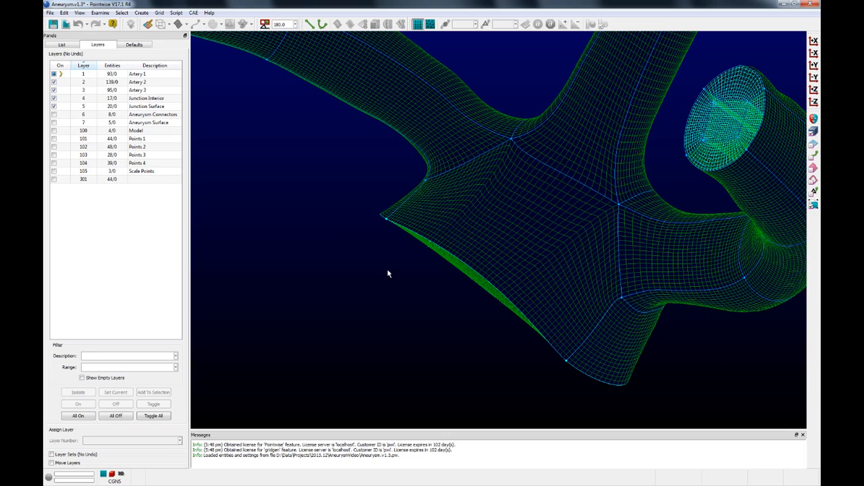
ctrl+right_drag(389, 273, 366, 282)
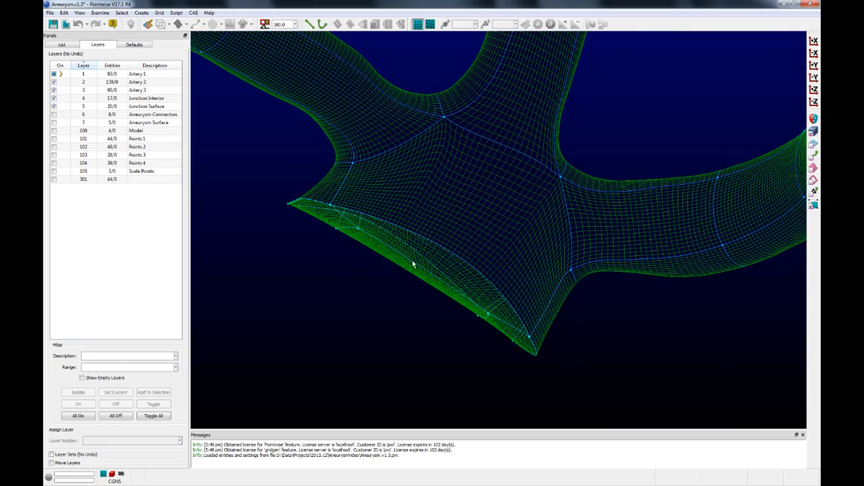
ctrl+right_drag(521, 347, 412, 328)
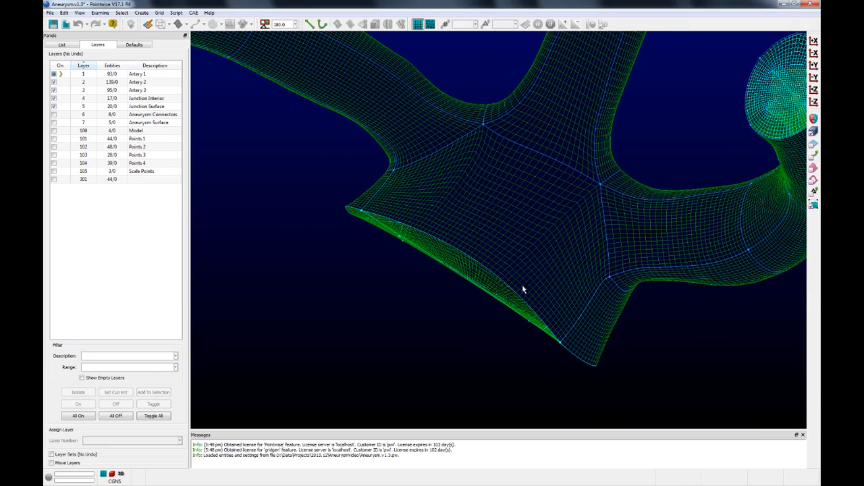
scroll(537, 301, down, 2)
scroll(537, 304, down, 2)
ctrl+right_drag(591, 338, 574, 359)
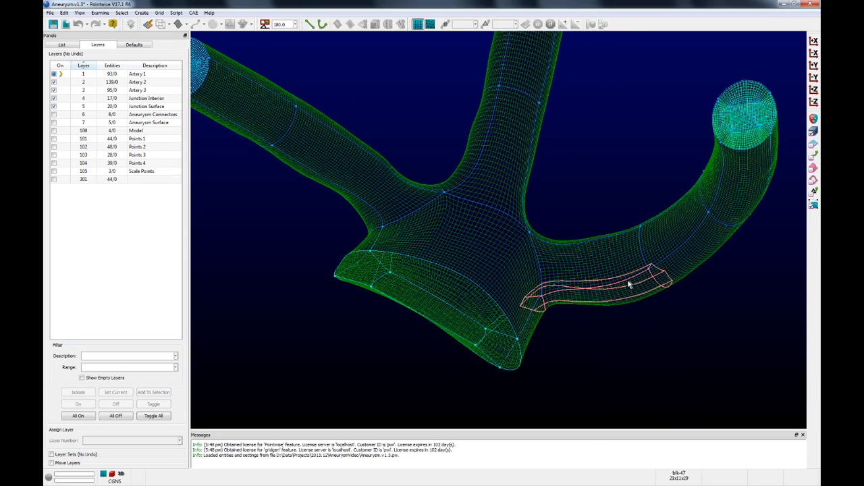
ctrl+right_drag(800, 353, 793, 161)
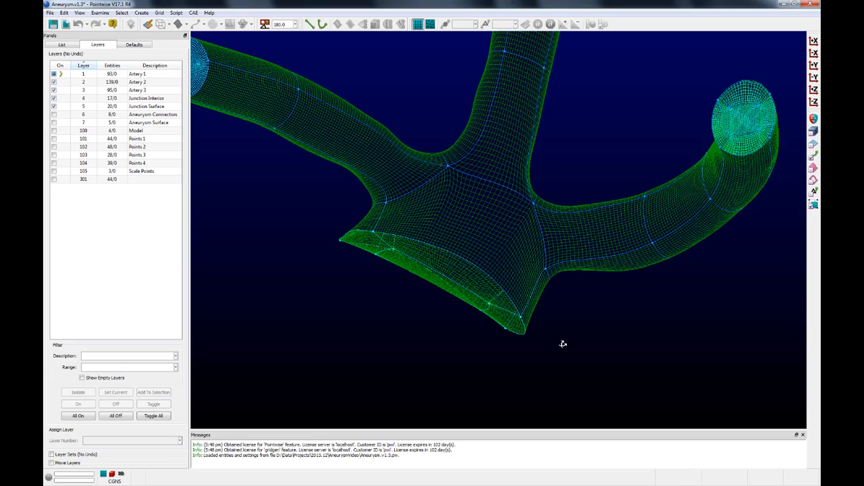
Select the interior connectors of the junction and assemble them into structured domains.
ctrl+right_drag(561, 343, 601, 306)
click(513, 284)
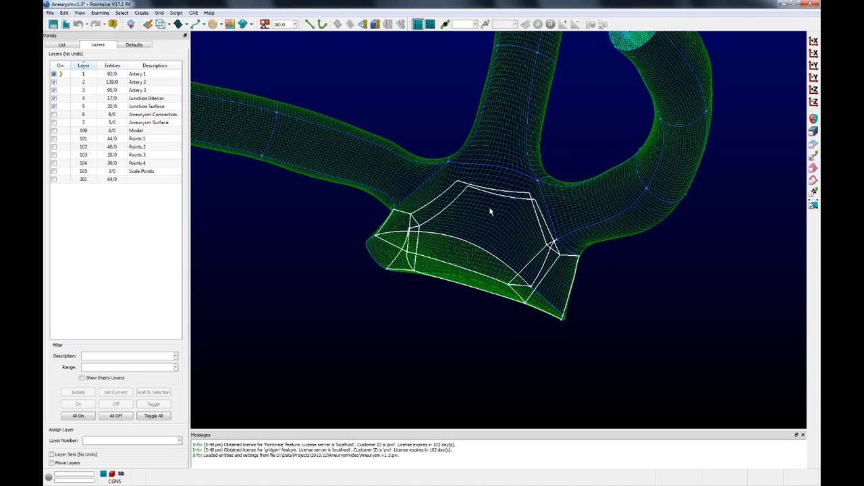
ctrl+right_drag(473, 288, 495, 308)
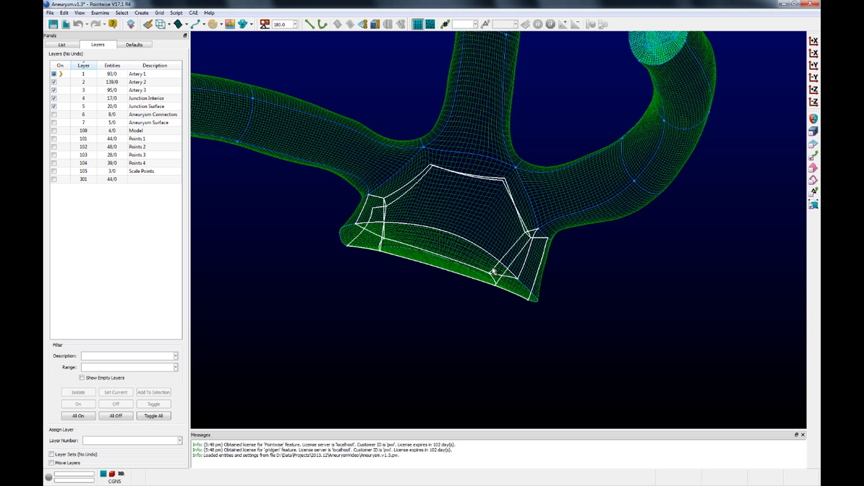
click(362, 24)
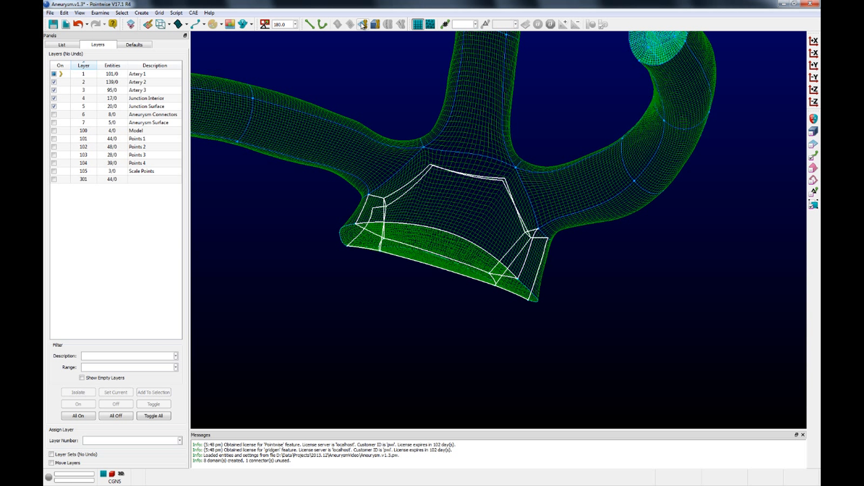
Inspect the new interior domains of the junction with the Junction Surface layer temporarily hidden.
click(54, 106)
ctrl+right_drag(633, 336, 464, 184)
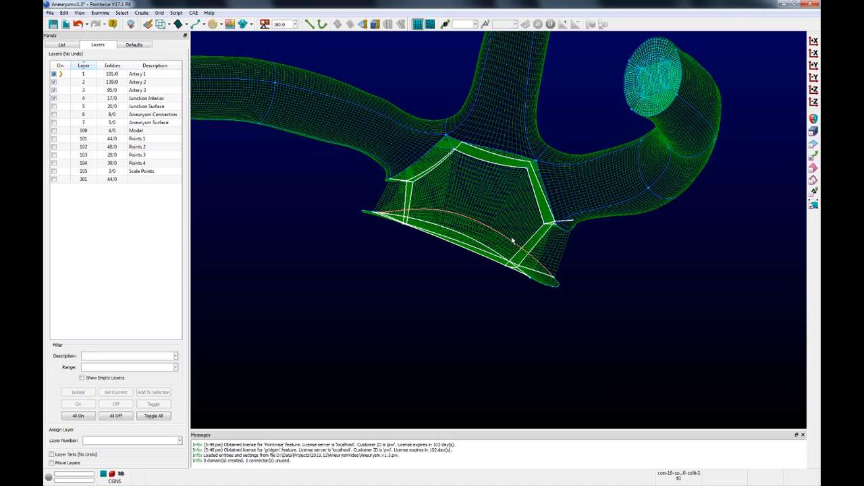
ctrl+right_drag(499, 286, 404, 217)
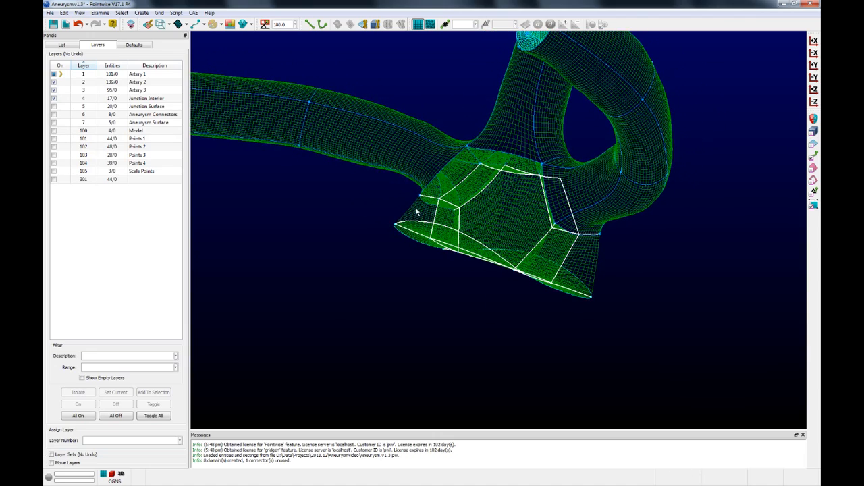
ctrl+right_drag(426, 264, 347, 189)
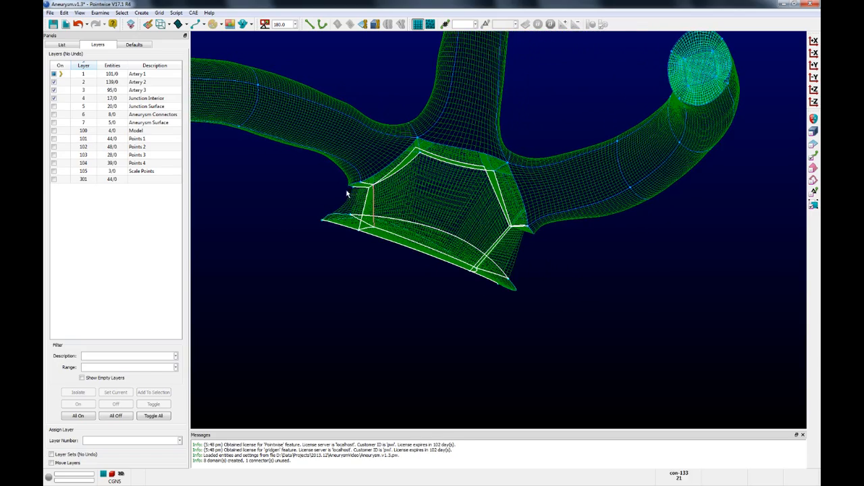
ctrl+right_drag(546, 339, 398, 334)
click(54, 106)
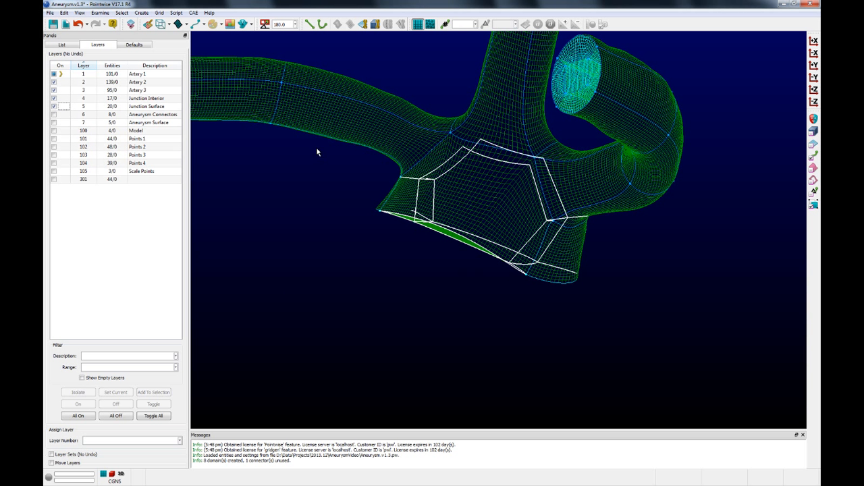
Select all domains of the junction, assemble them into structured blocks, and clear the selection.
drag(344, 139, 607, 329)
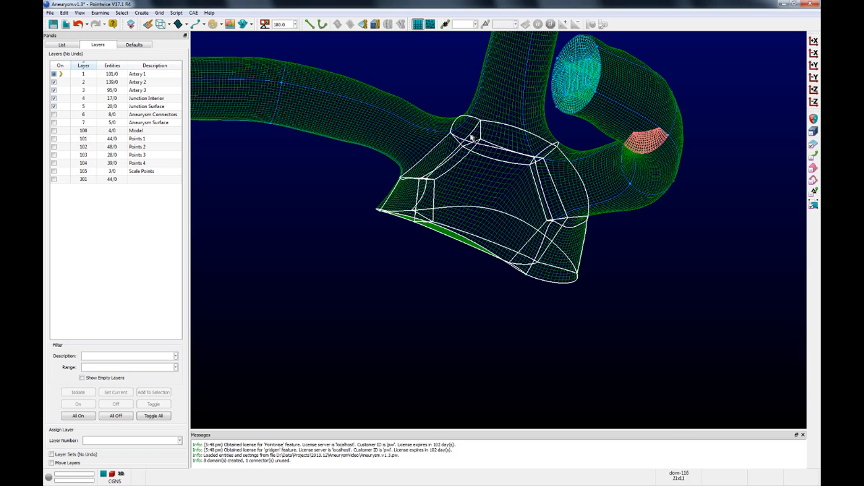
drag(331, 148, 597, 317)
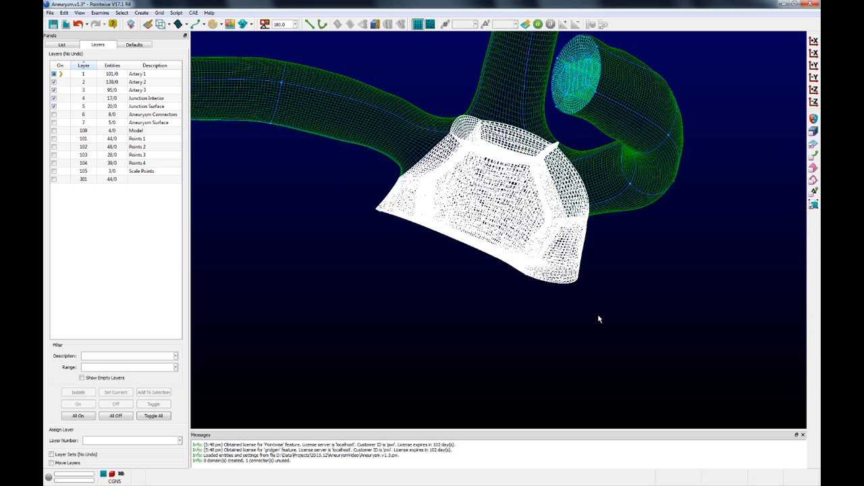
ctrl+right_drag(637, 319, 586, 290)
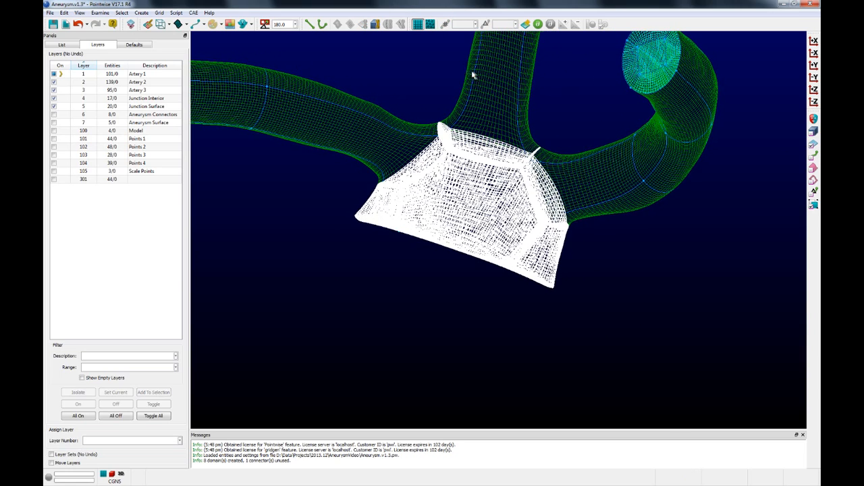
click(375, 24)
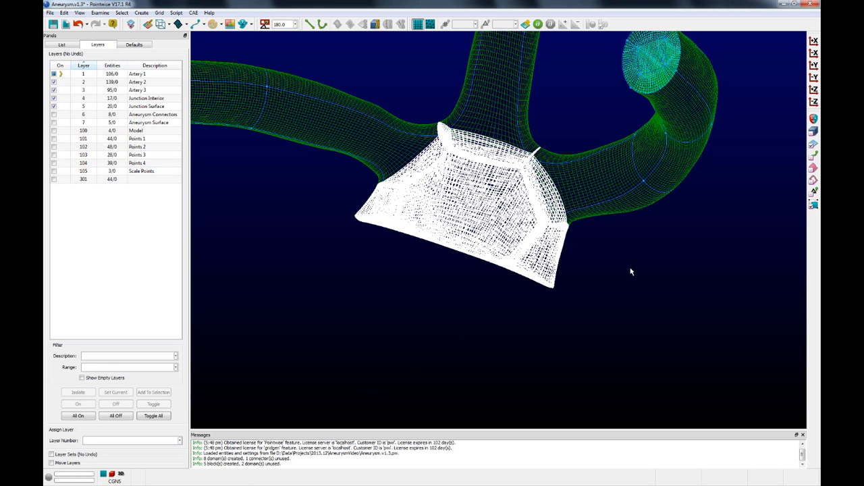
ctrl+right_drag(592, 333, 566, 300)
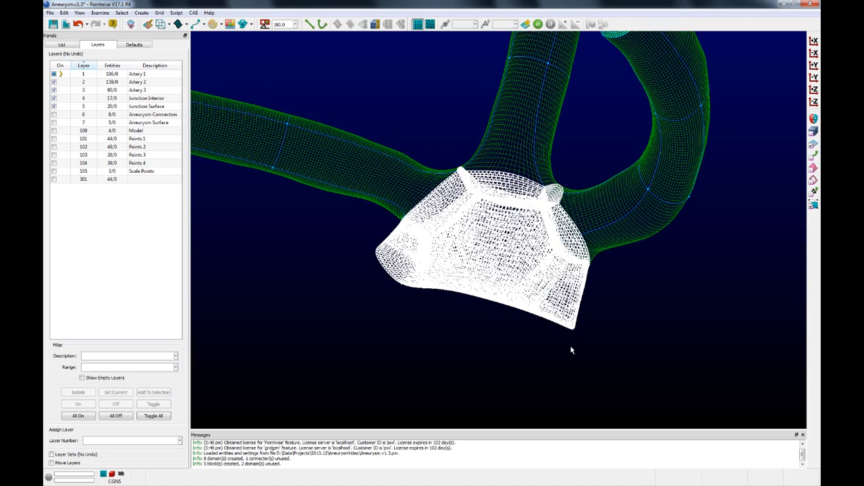
click(574, 348)
Display the Aneurysm Connectors layer and review the connector frame extending from the junction.
ctrl+right_drag(664, 293, 652, 291)
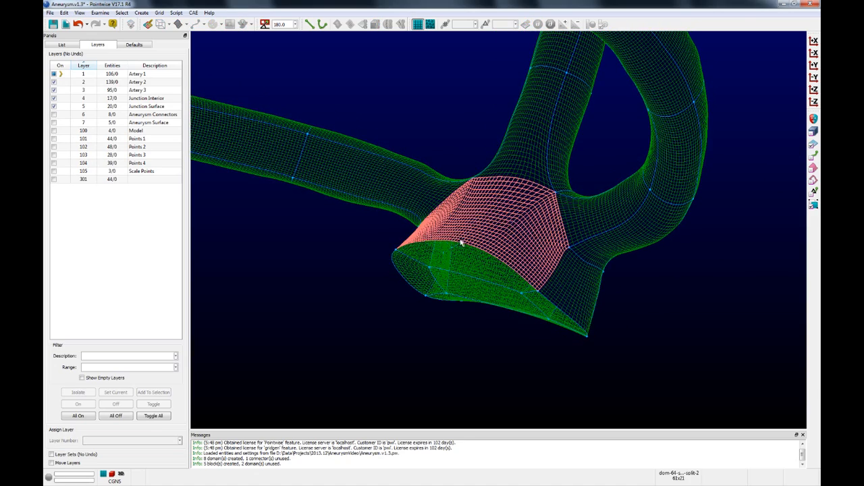
scroll(611, 346, down, 5)
ctrl+right_drag(611, 377, 660, 364)
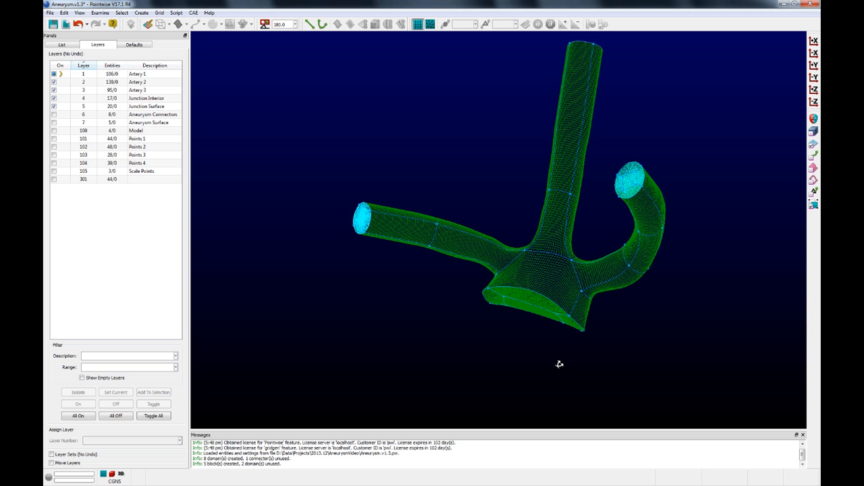
ctrl+right_drag(559, 365, 535, 343)
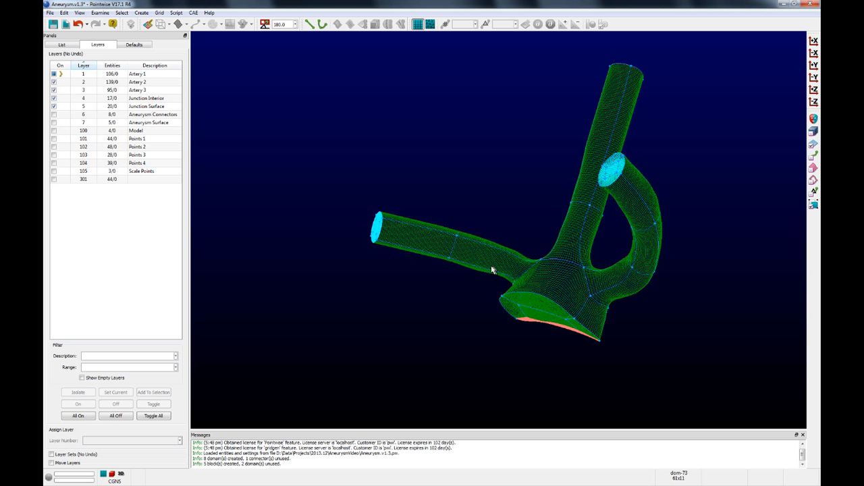
click(54, 114)
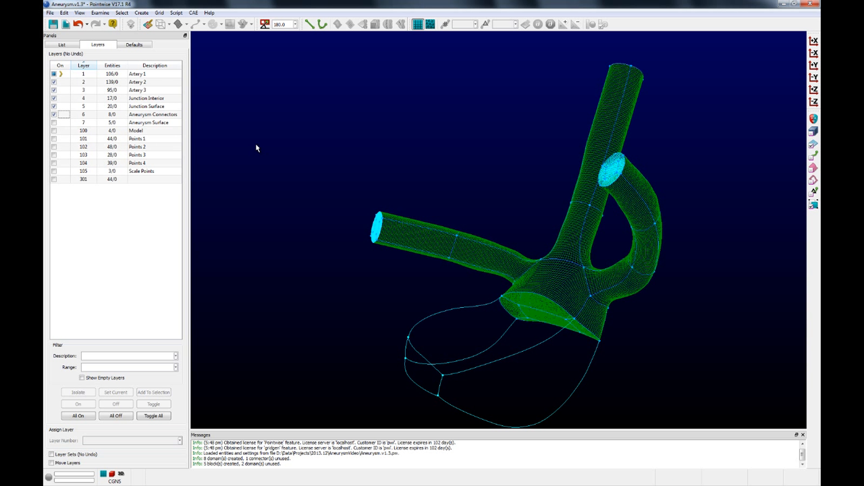
ctrl+right_drag(508, 383, 524, 380)
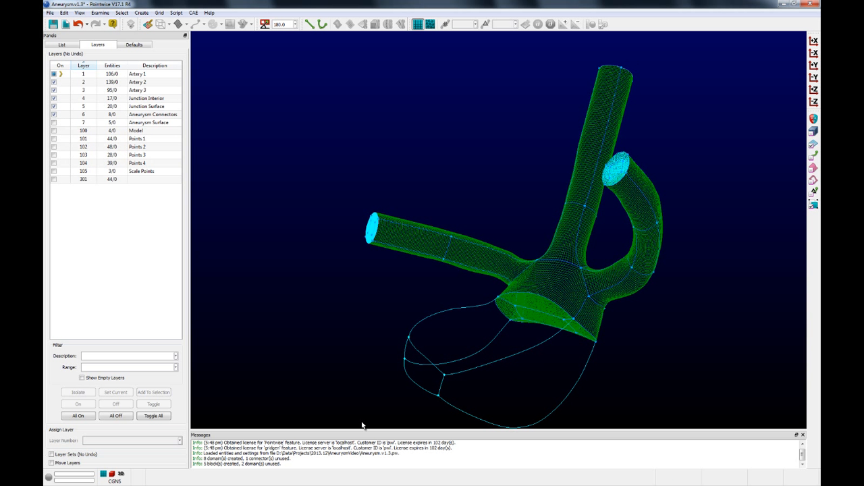
shift+right_drag(484, 348, 486, 284)
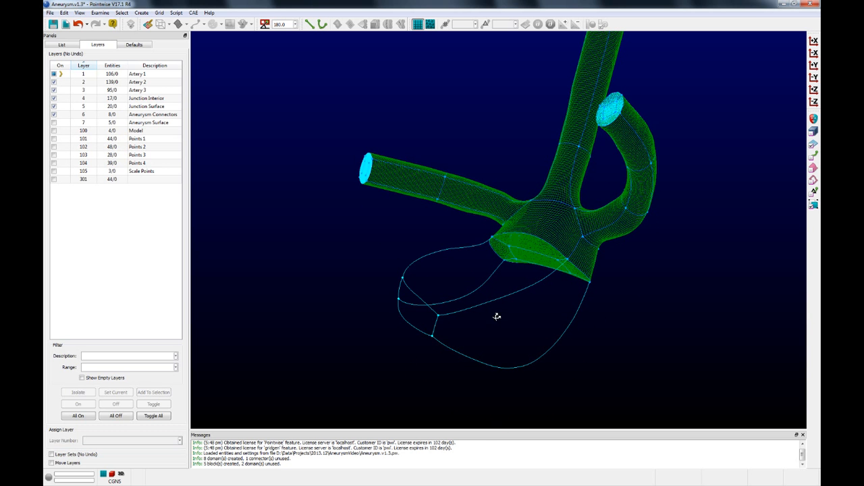
ctrl+right_drag(498, 315, 472, 309)
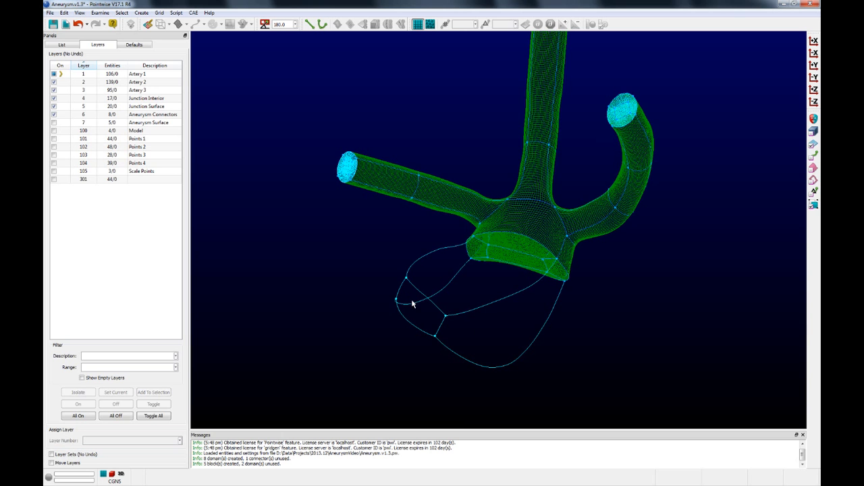
ctrl+right_drag(413, 305, 416, 410)
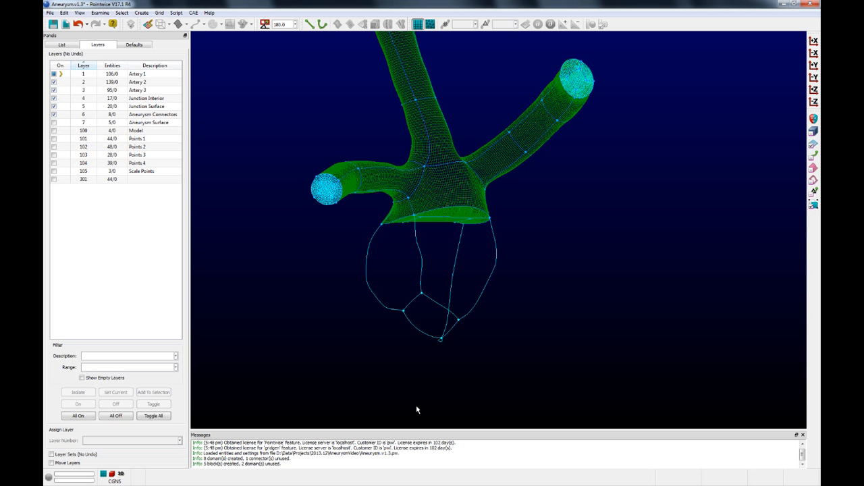
ctrl+right_drag(495, 380, 466, 318)
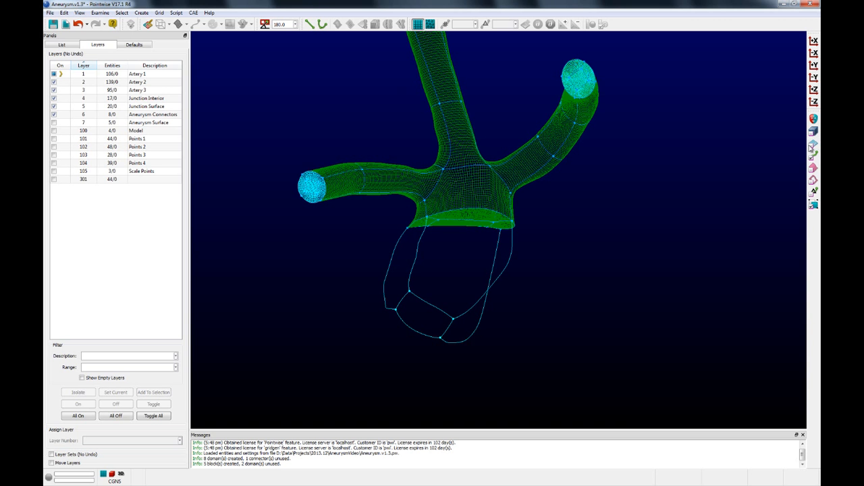
Copy the four connectors outlining the closed end of the aneurysm frame and start pasting the copy.
ctrl+right_drag(514, 349, 349, 286)
drag(349, 286, 443, 349)
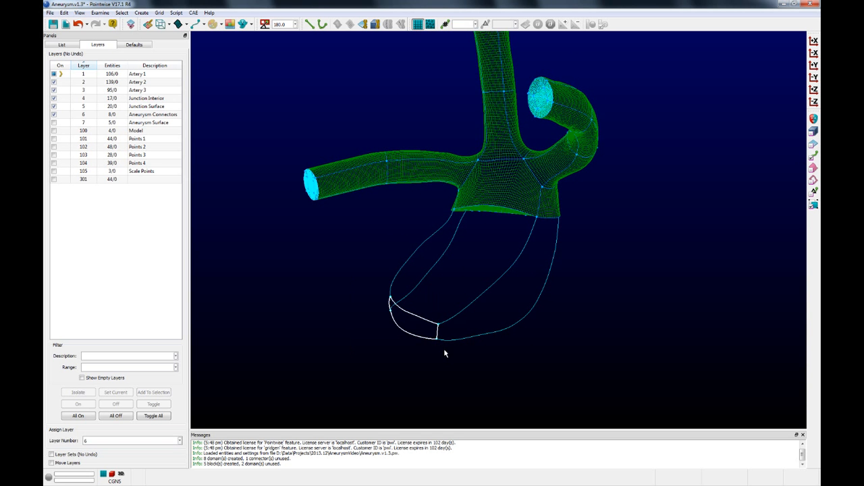
ctrl+right_drag(444, 349, 477, 348)
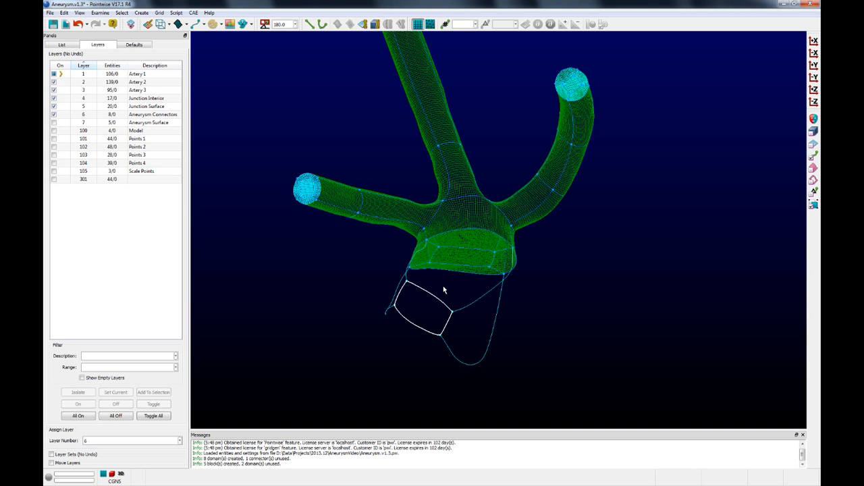
ctrl+right_drag(446, 314, 446, 331)
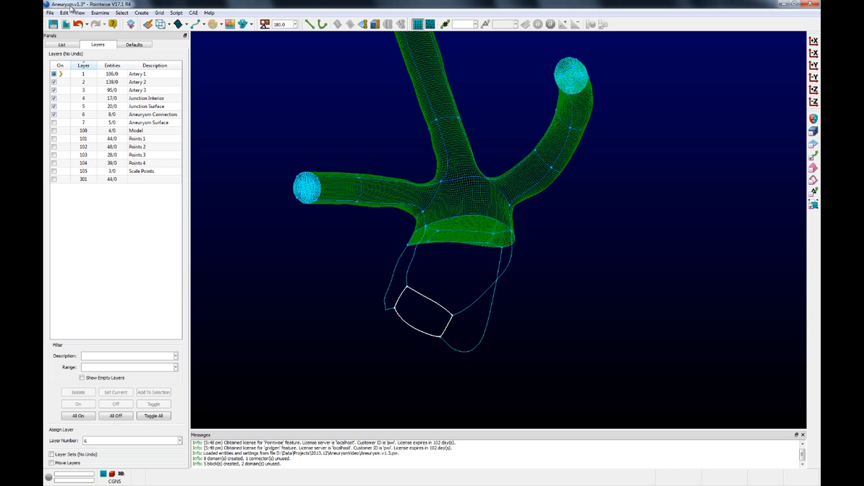
key(ctrl+c)
key(ctrl+v)
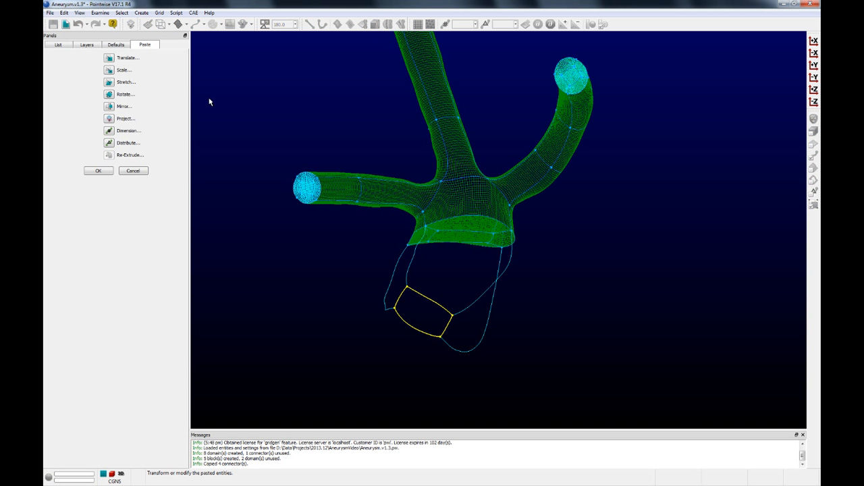
ctrl+right_drag(449, 337, 345, 391)
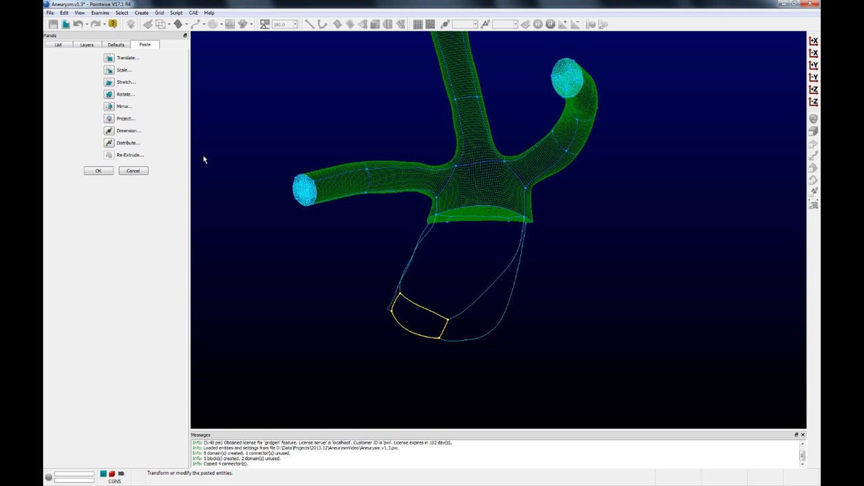
Display the Scale Points layer to provide reference points for transforming the pasted connectors.
click(92, 44)
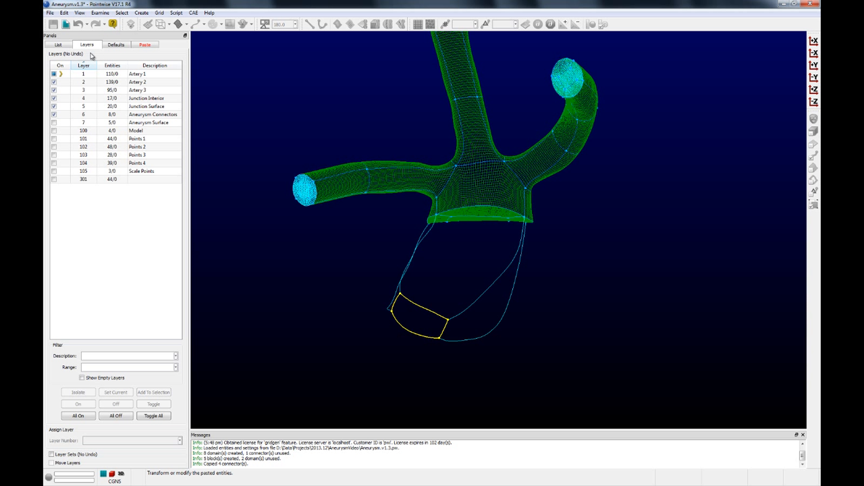
click(54, 170)
right_drag(525, 372, 511, 318)
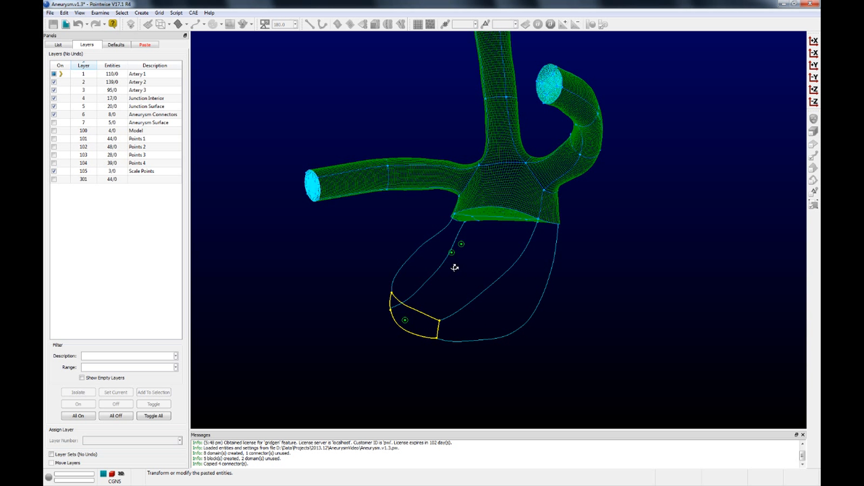
right_drag(455, 268, 472, 279)
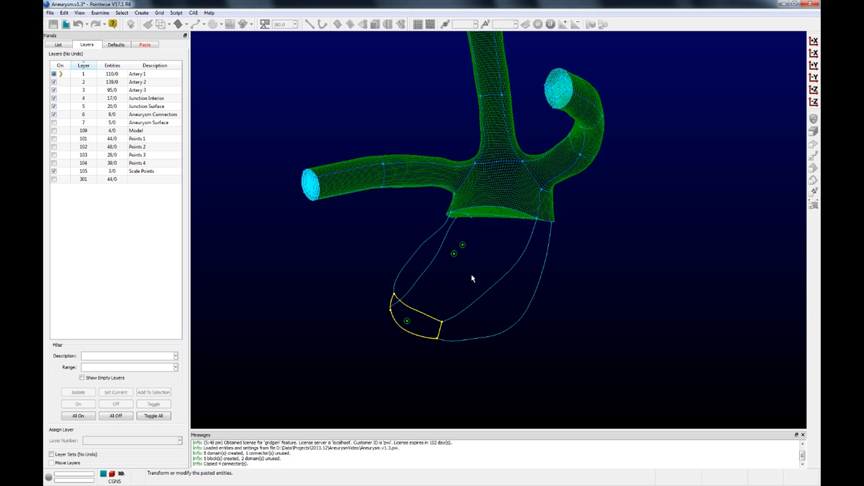
click(146, 46)
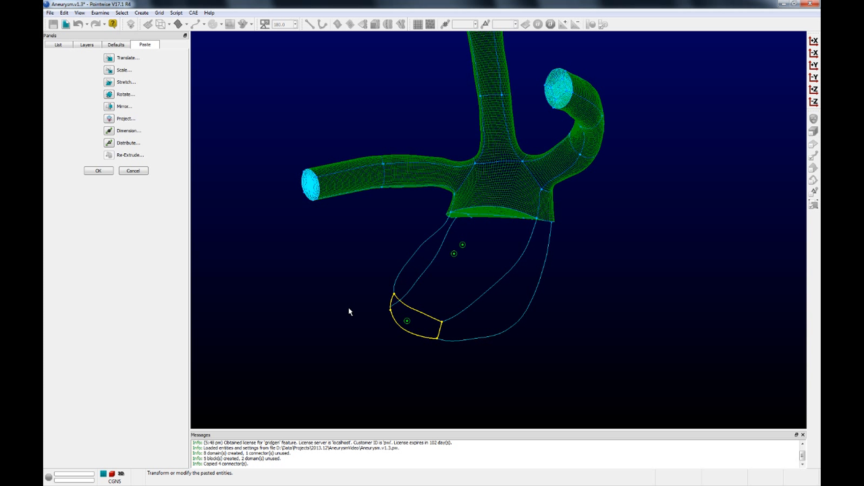
Scale the pasted connector loop by 0.7 in all three directions, anchored at the scale point beside the loop.
click(110, 70)
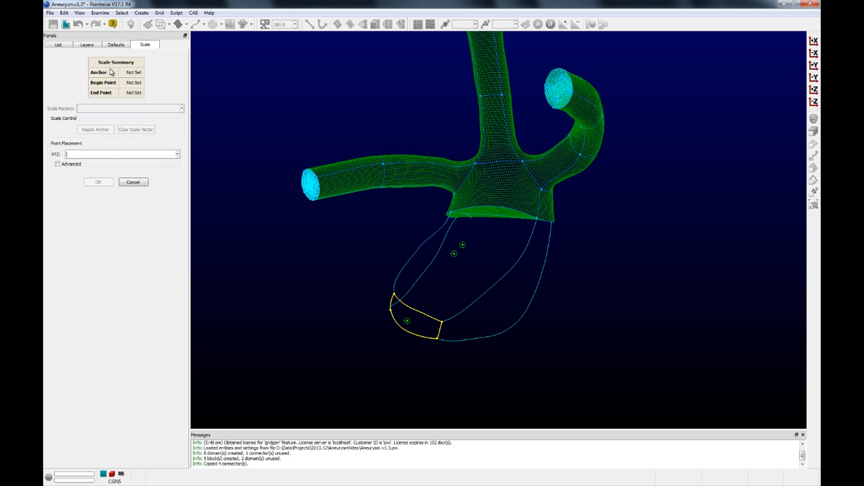
click(407, 322)
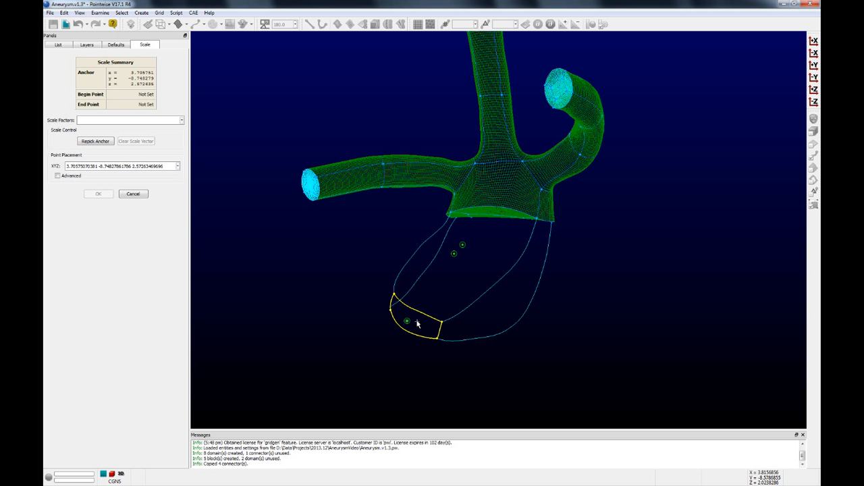
scroll(404, 323, up, 3)
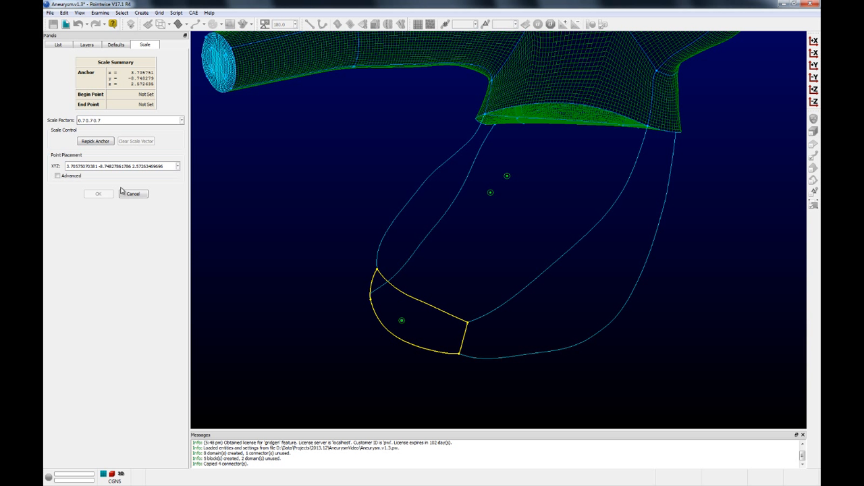
key(Return)
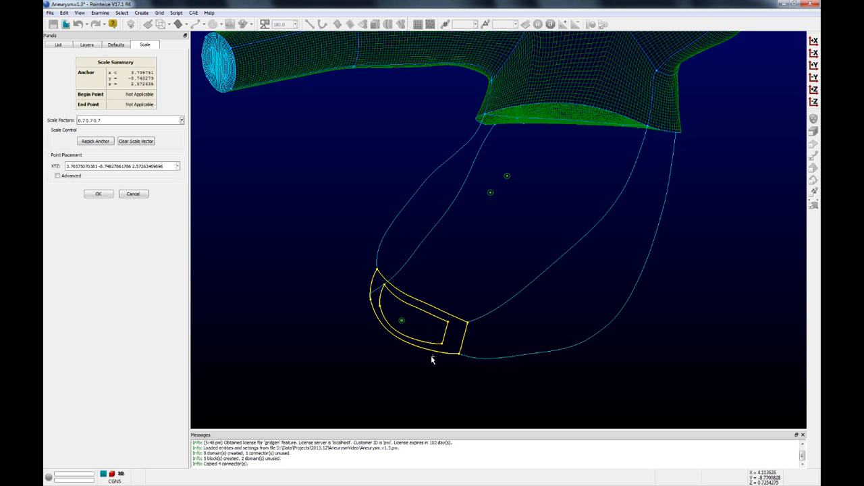
ctrl+right_drag(424, 347, 399, 359)
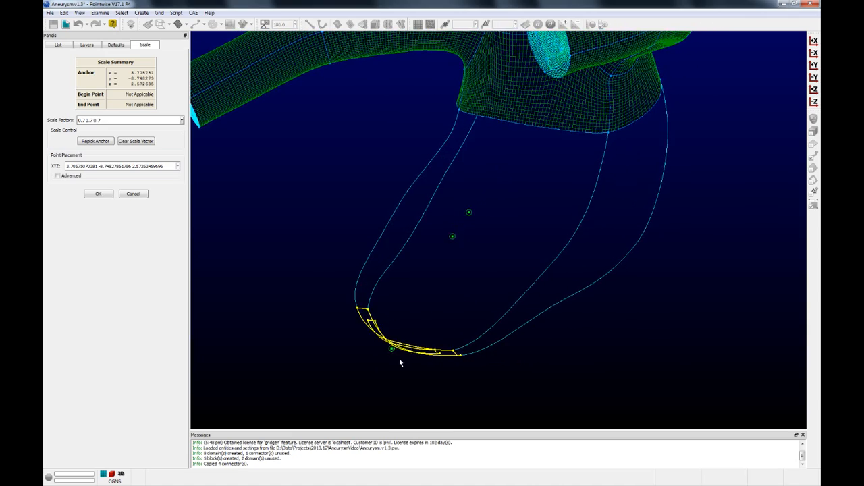
click(97, 194)
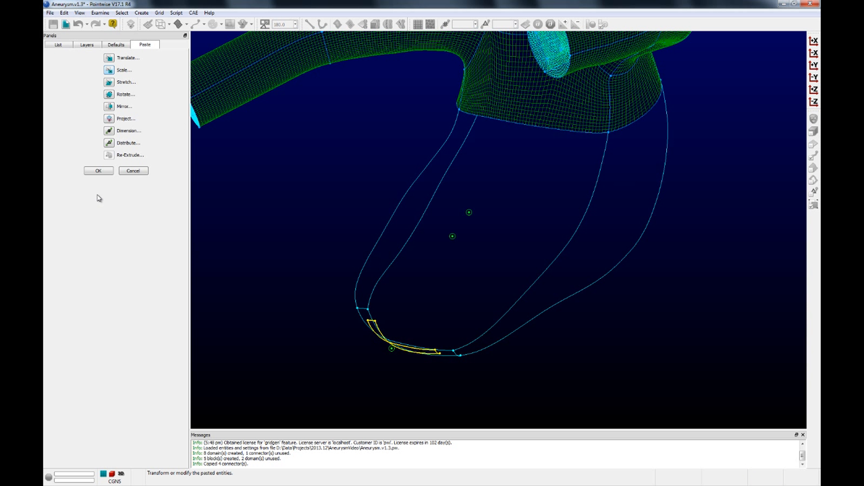
Translate the scaled loop into the sac along the vector between the two remaining scale points, then finish the paste.
click(109, 58)
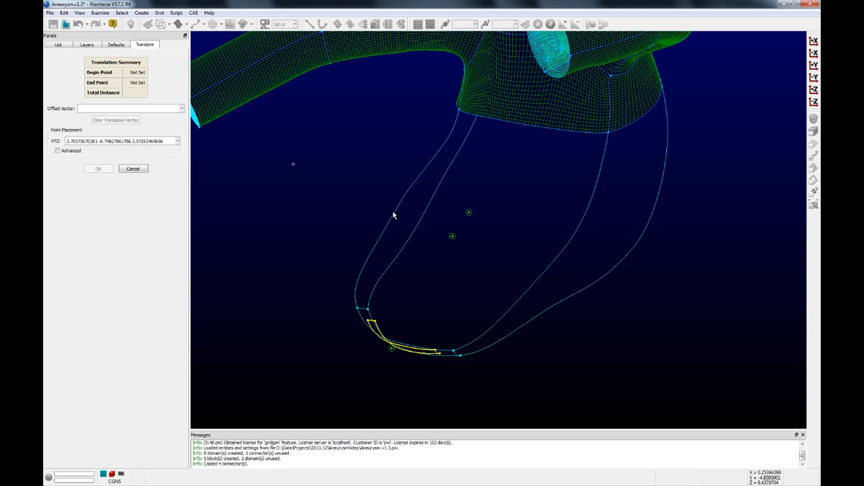
click(453, 237)
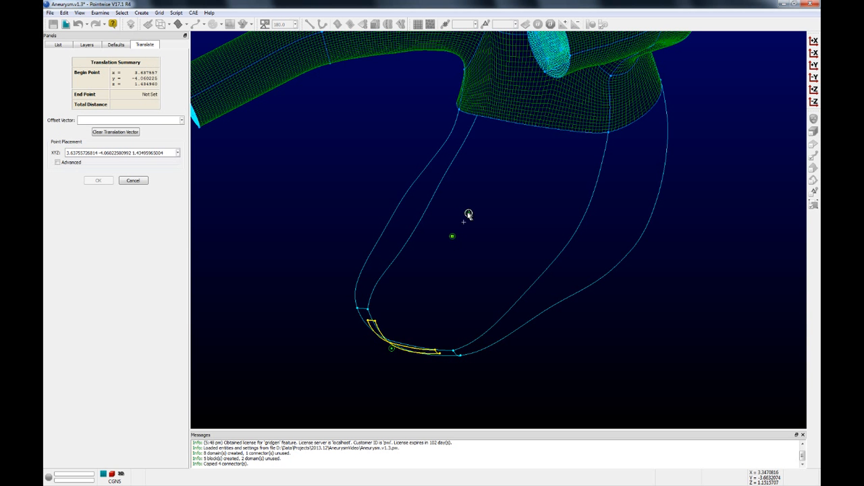
click(469, 213)
right_drag(444, 271, 493, 302)
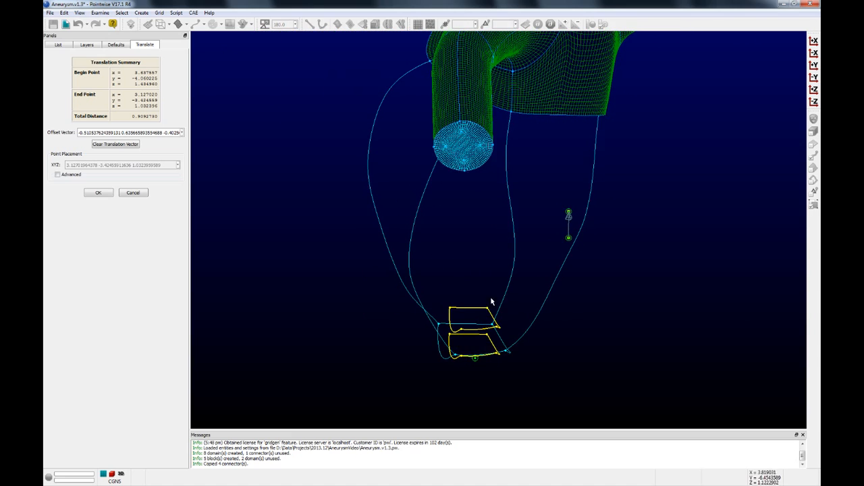
right_drag(541, 338, 536, 209)
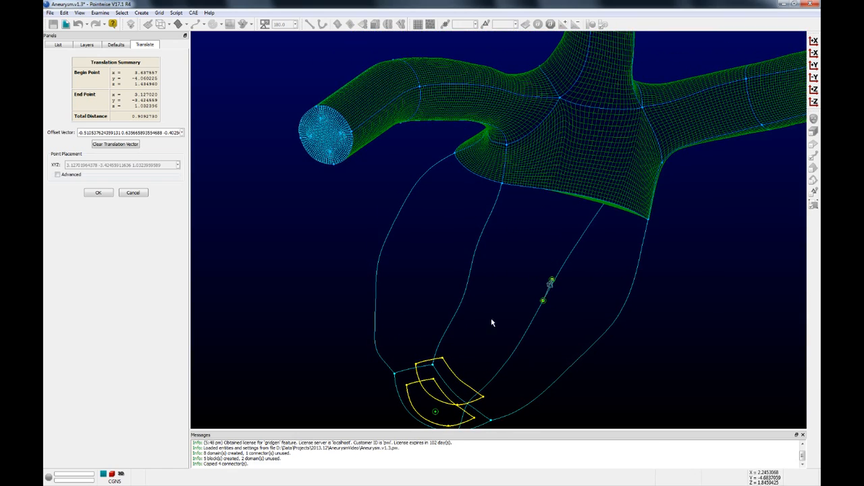
shift+right_drag(489, 340, 490, 256)
right_drag(486, 290, 427, 349)
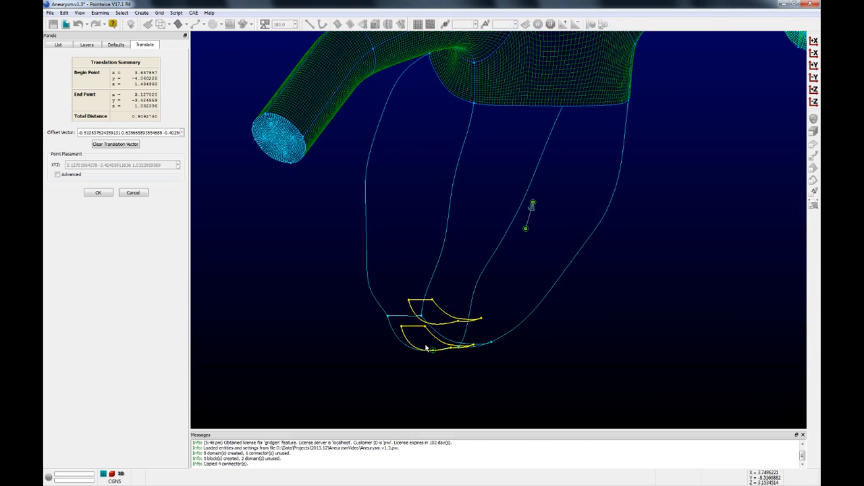
click(93, 195)
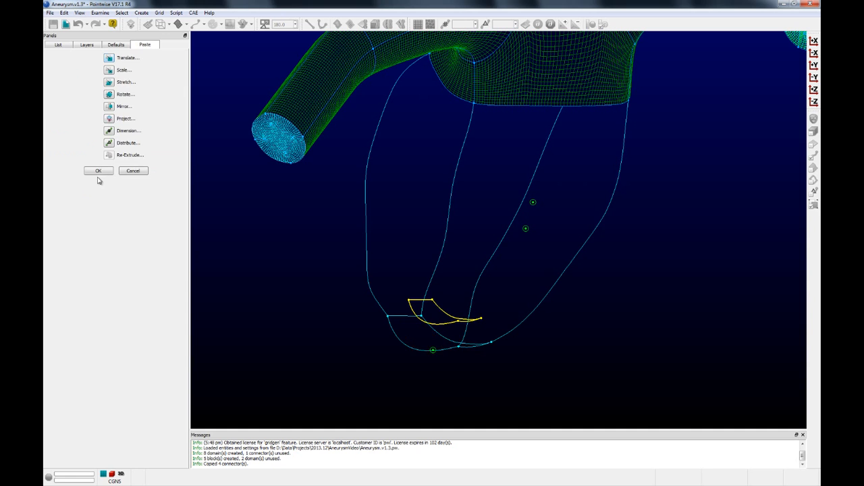
click(99, 171)
Select one long curved connector of the inner loop and examine the loop's shape within the aneurysm frame.
right_drag(540, 412, 435, 331)
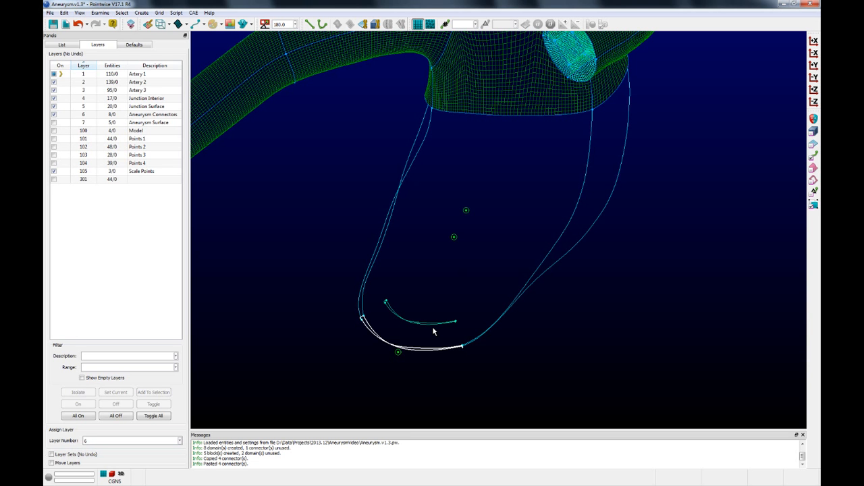
mouse_move(434, 331)
right_down()
mouse_move(463, 331)
mouse_move(421, 327)
right_up()
scroll(422, 328, up, 3)
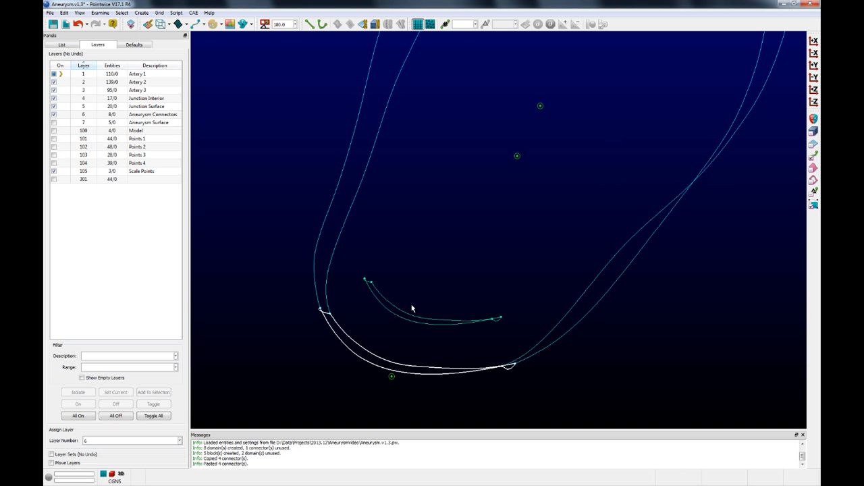
click(415, 305)
click(410, 319)
mouse_move(411, 319)
right_down()
mouse_move(398, 338)
mouse_move(424, 339)
mouse_move(430, 327)
mouse_move(406, 323)
right_up()
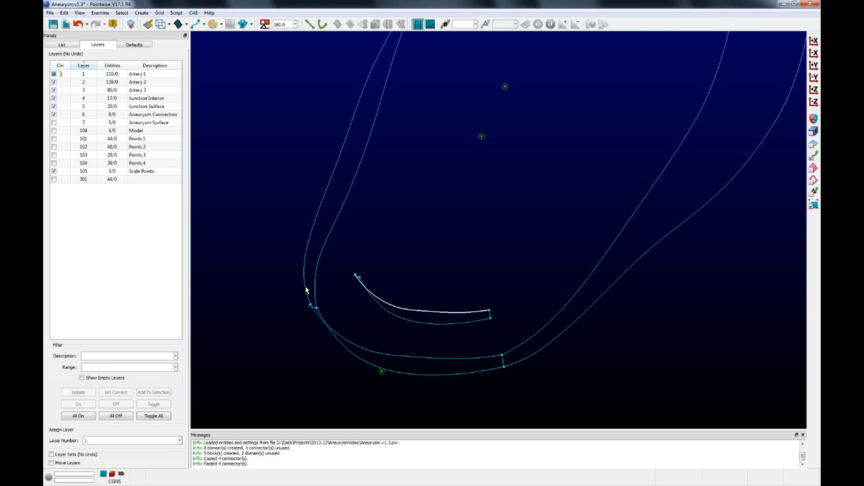
right_drag(359, 212, 403, 126)
right_drag(339, 300, 421, 92)
click(341, 296)
mouse_move(342, 295)
right_down()
mouse_move(359, 308)
mouse_move(299, 332)
mouse_move(339, 300)
right_up()
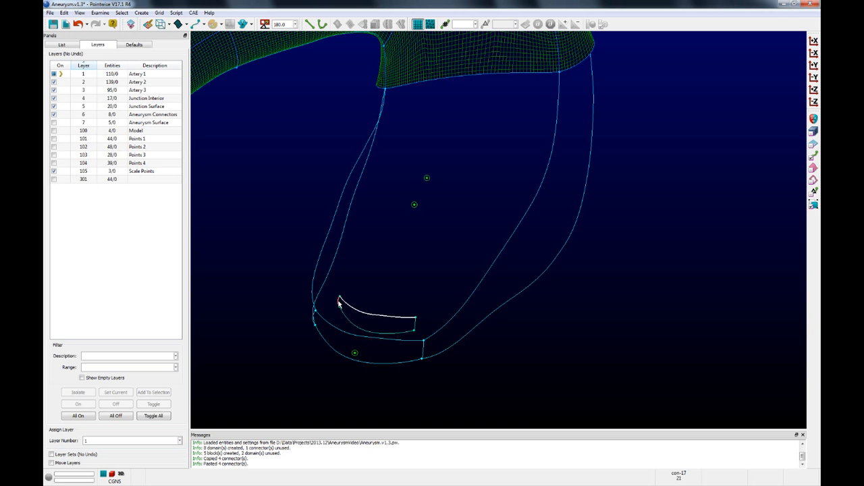
scroll(379, 324, up, 4)
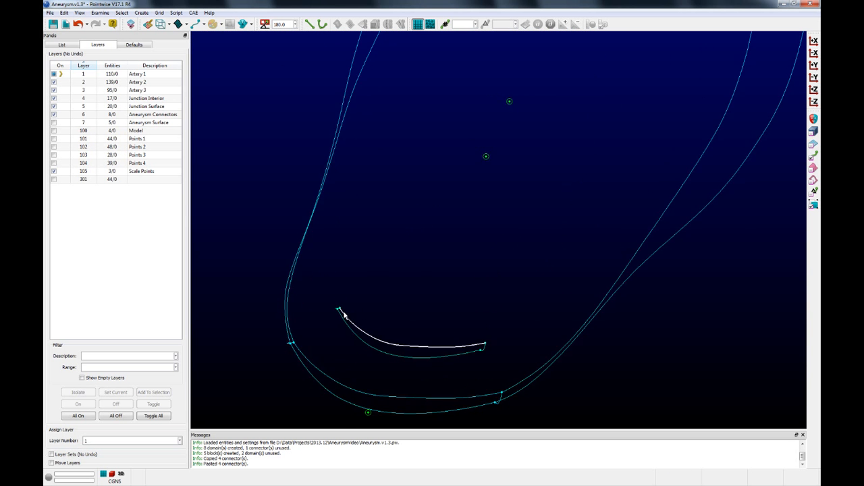
scroll(344, 313, up, 2)
ctrl+right_drag(344, 313, 291, 324)
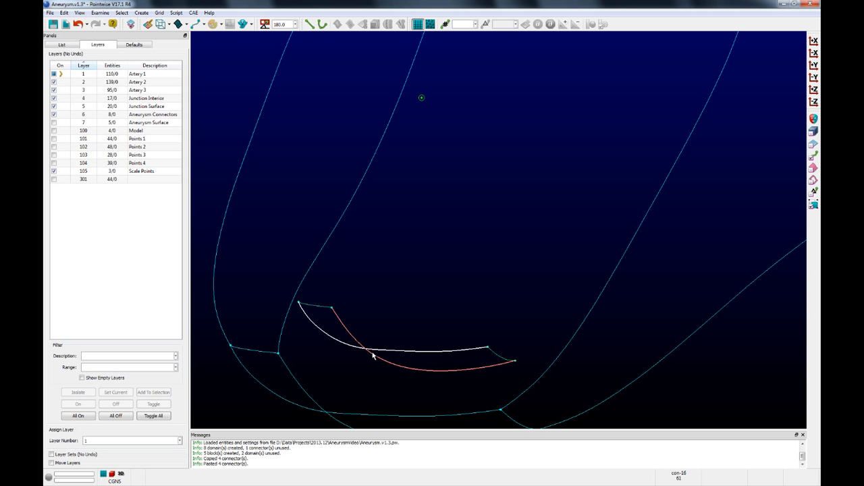
ctrl+right_drag(372, 353, 412, 335)
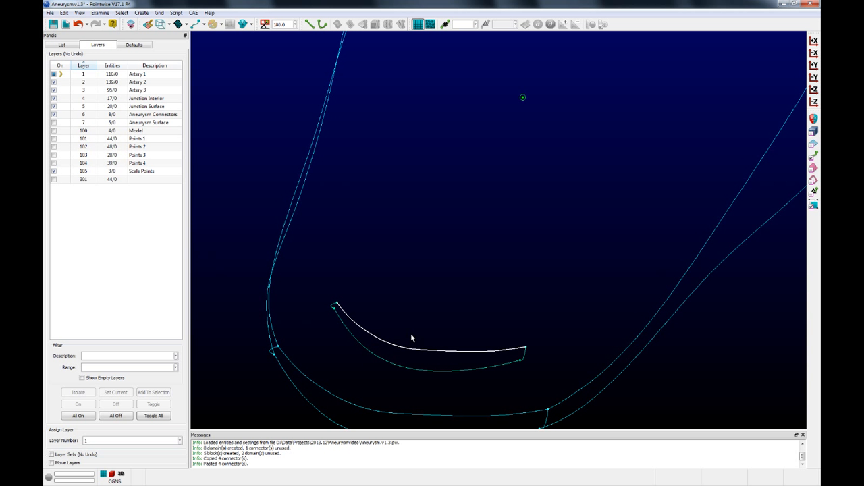
Straighten both long curved connectors of the inner loop by deleting all their interior control points.
click(64, 13)
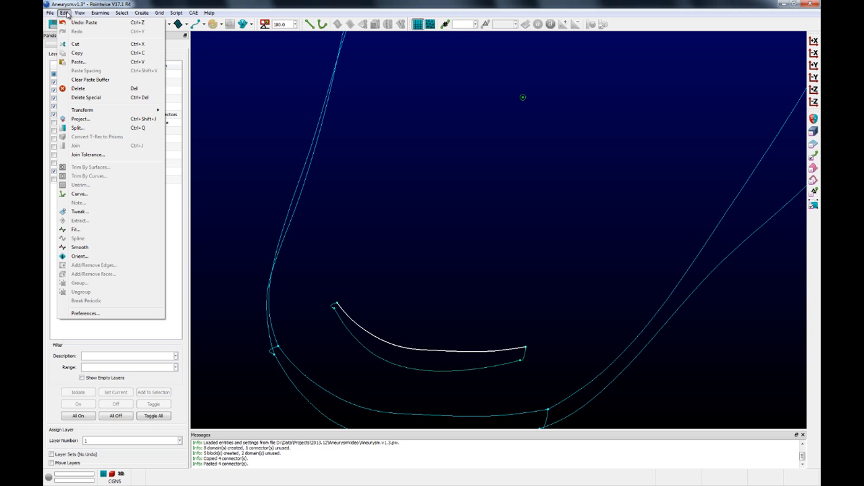
click(100, 194)
click(155, 170)
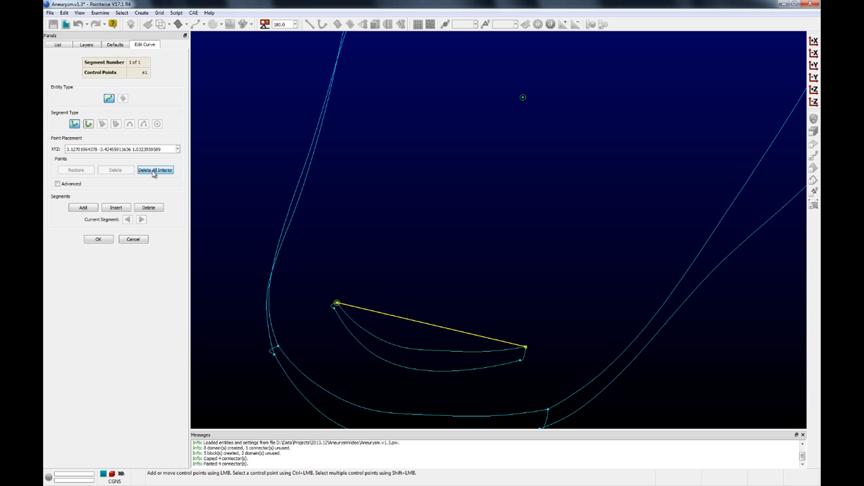
click(99, 239)
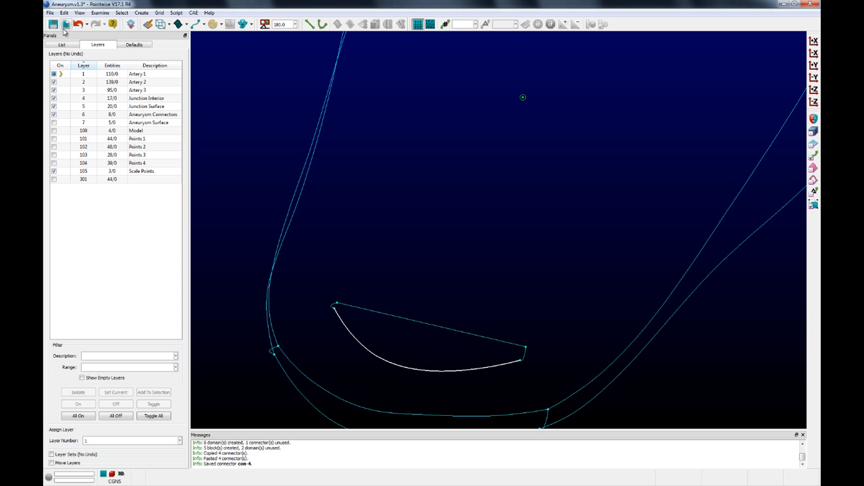
click(65, 13)
click(79, 194)
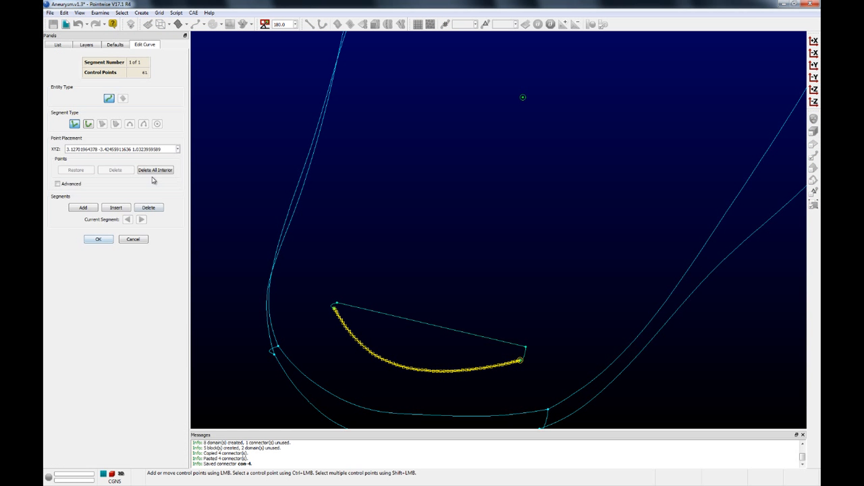
click(98, 240)
mouse_move(491, 261)
ctrl+right_down()
mouse_move(476, 246)
mouse_move(480, 271)
mouse_move(417, 315)
mouse_move(430, 241)
mouse_move(428, 250)
ctrl+right_up()
Hide the Scale Points layer, then copy and paste the long outer sac connector running from the neck to the outer loop's corner.
click(54, 172)
scroll(409, 242, down, 2)
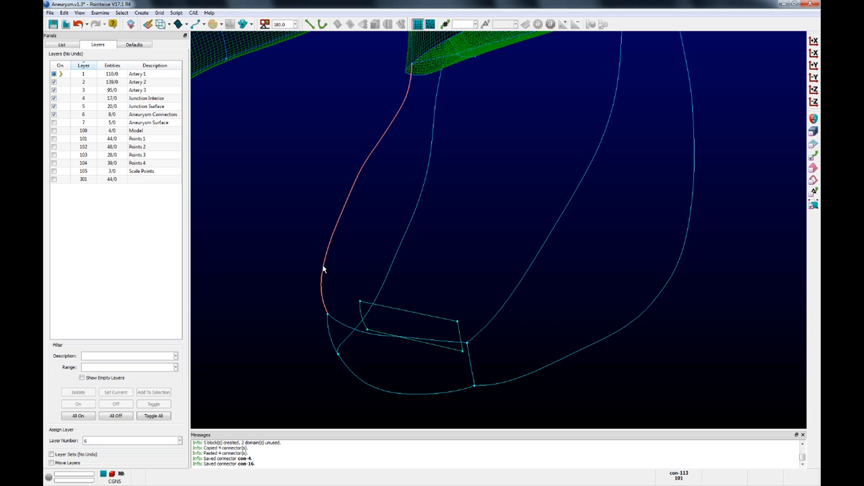
key(ctrl+c)
key(ctrl+v)
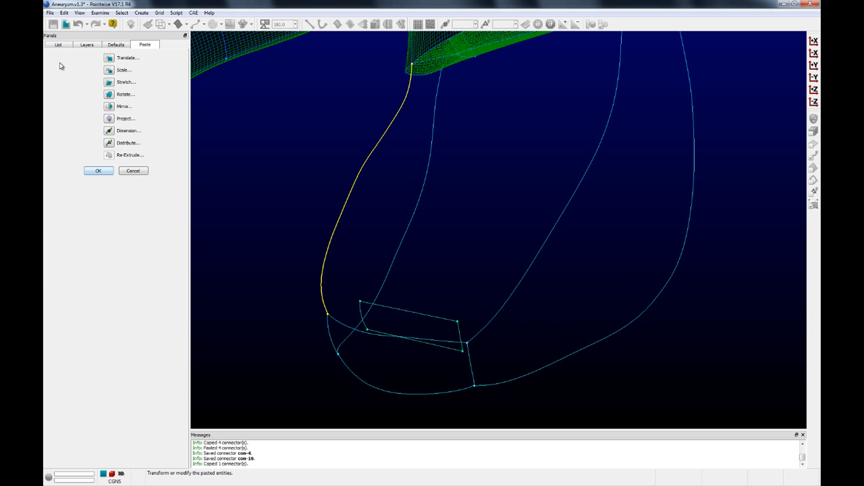
Translate the pasted connector from the outer loop's corner to the matching corner of the inner loop, then finish the paste.
click(110, 59)
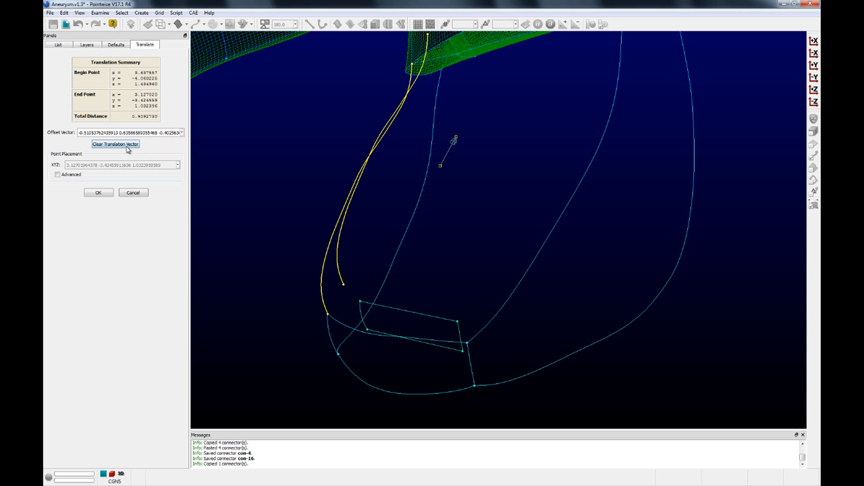
click(115, 145)
click(327, 313)
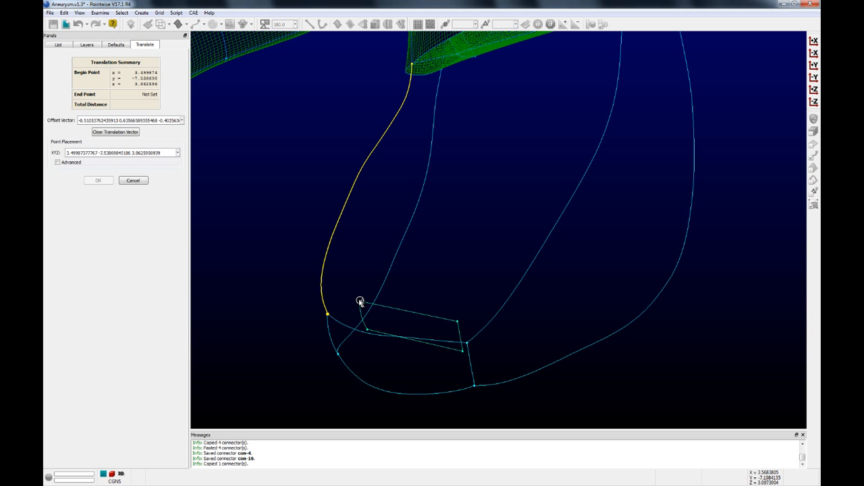
click(359, 302)
ctrl+right_drag(342, 306, 329, 305)
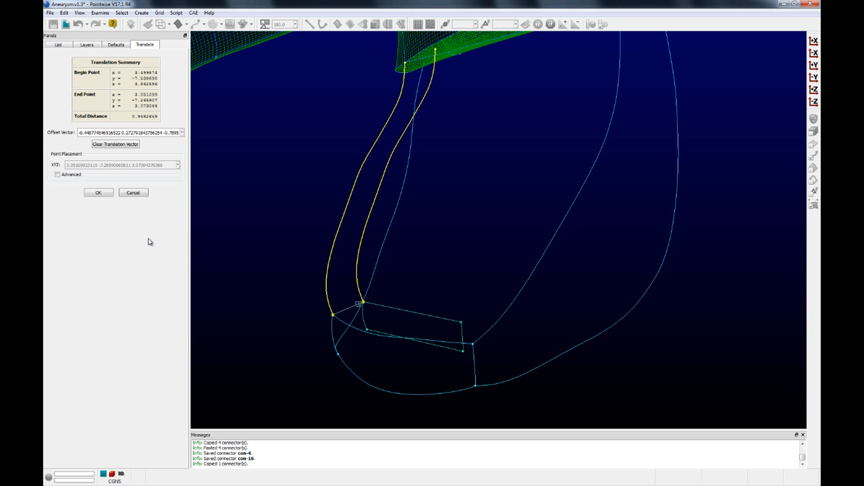
click(98, 194)
click(98, 172)
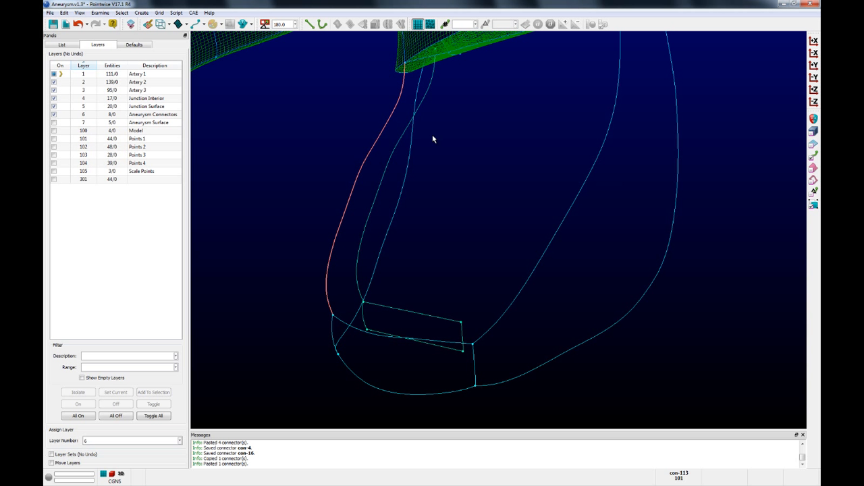
Stretch the pasted connector from its inner-loop anchor so its upper end meets the interior corner node of the neck's butterfly block.
click(64, 13)
mouse_move(102, 110)
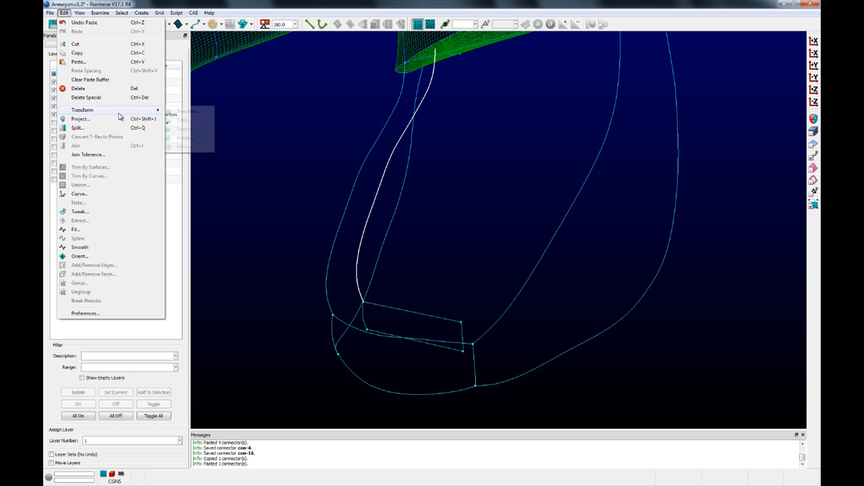
click(185, 129)
click(362, 303)
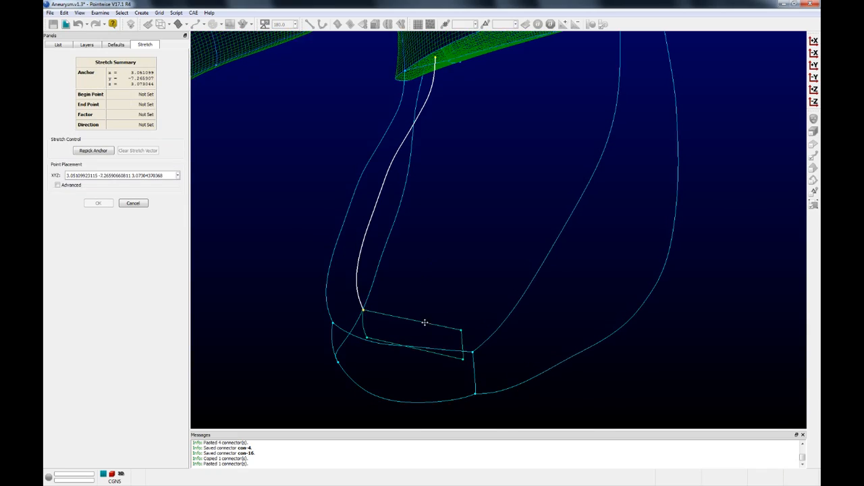
shift+right_drag(425, 322, 425, 405)
scroll(438, 169, up, 5)
right_drag(490, 249, 492, 230)
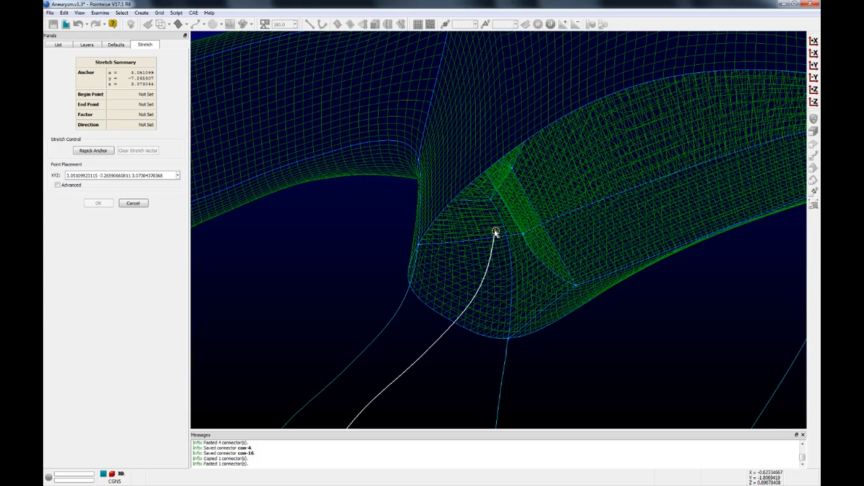
click(495, 233)
click(523, 234)
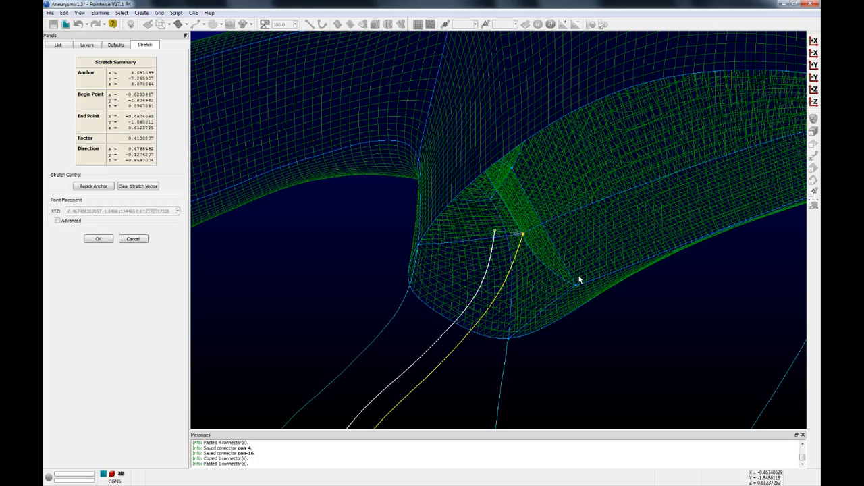
right_drag(579, 279, 584, 342)
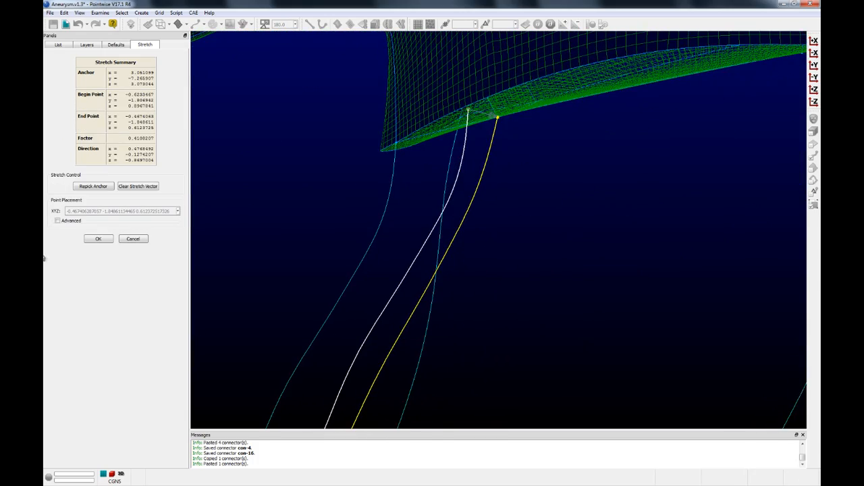
click(109, 239)
Start creating two-point connectors and set the default dimension for new connectors.
right_drag(542, 246, 435, 325)
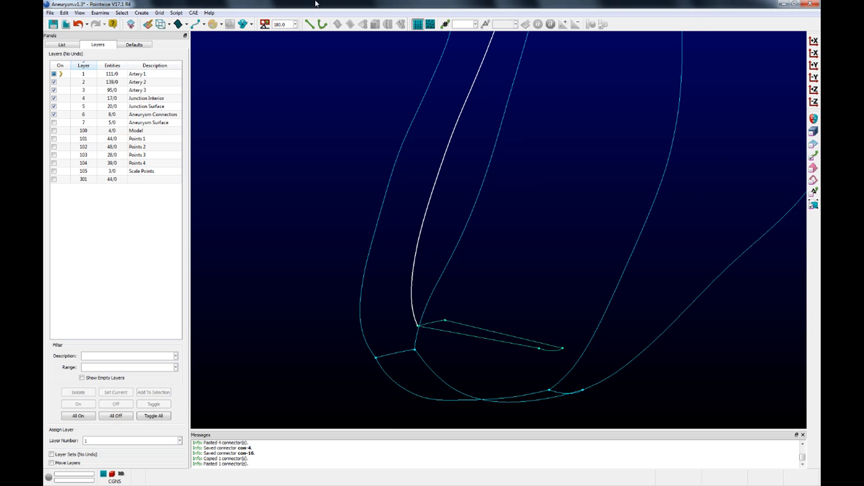
click(309, 25)
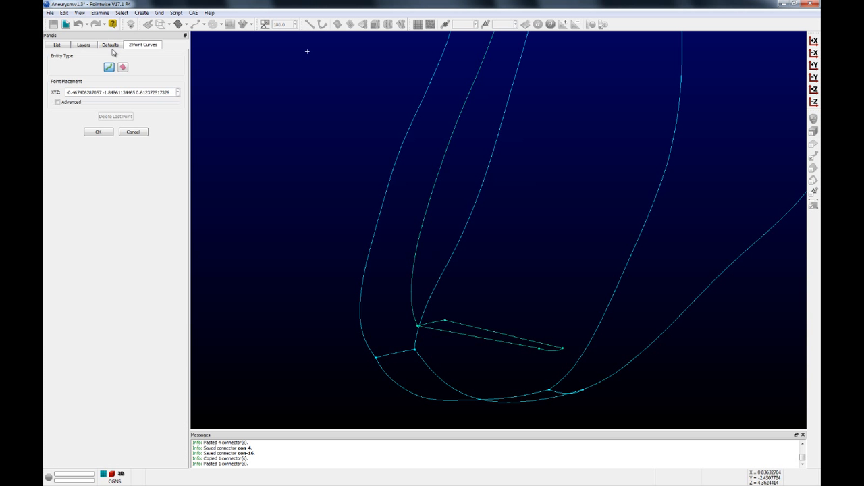
click(111, 45)
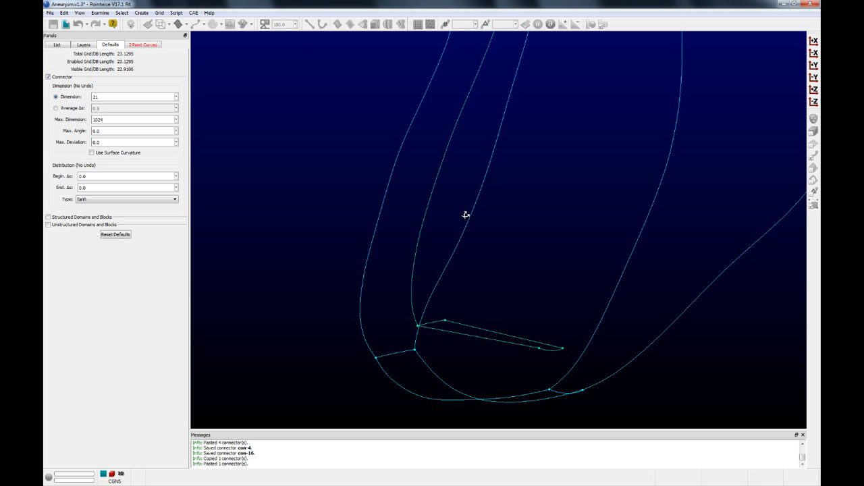
right_drag(466, 214, 490, 312)
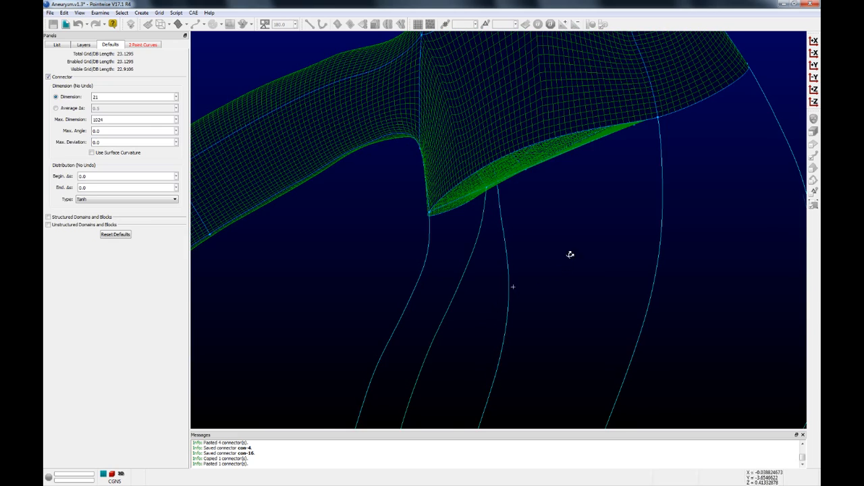
ctrl+right_drag(570, 252, 602, 179)
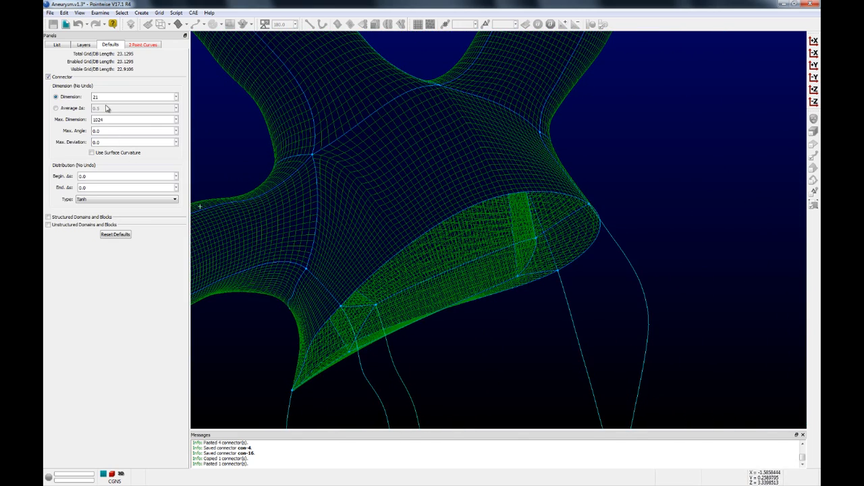
double_click(112, 96)
click(149, 45)
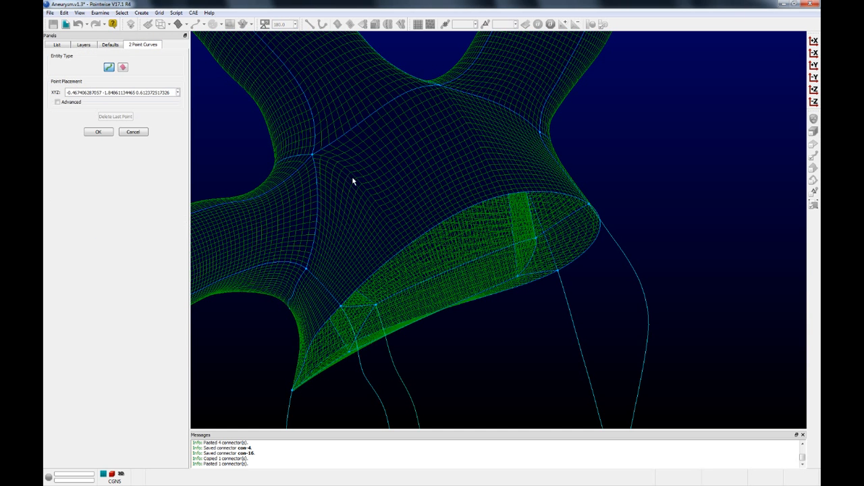
Create four straight connectors joining each inner loop corner to its matching outer loop corner.
ctrl+right_drag(398, 203, 383, 308)
click(380, 309)
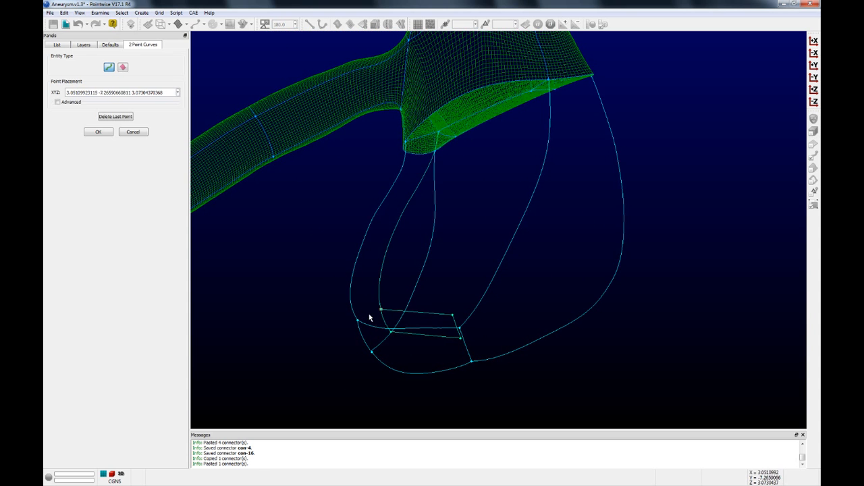
click(358, 321)
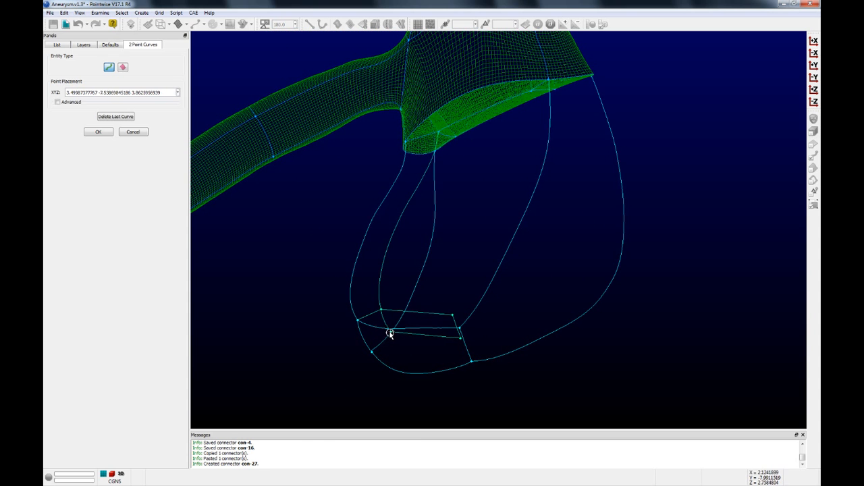
click(390, 333)
click(372, 351)
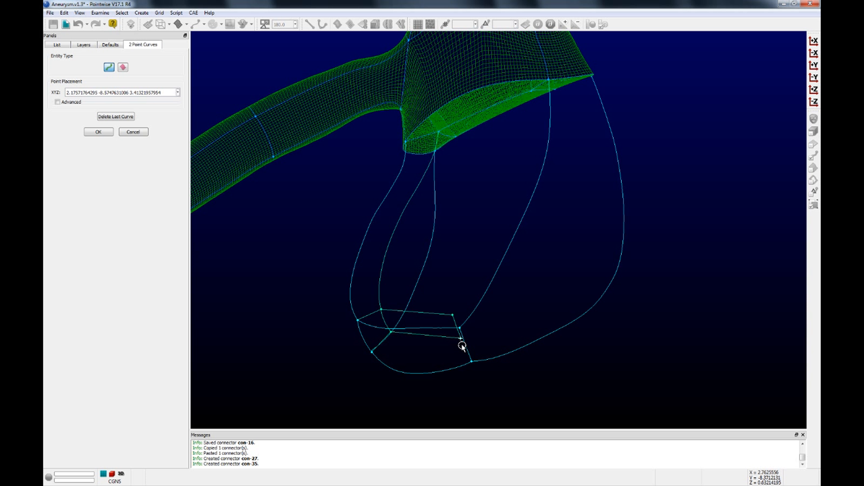
click(462, 347)
click(459, 329)
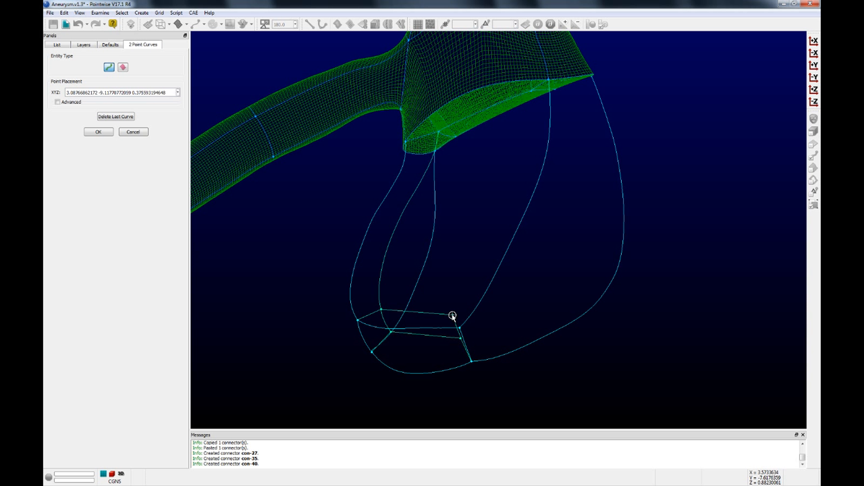
click(453, 316)
click(459, 328)
ctrl+right_drag(542, 385, 359, 369)
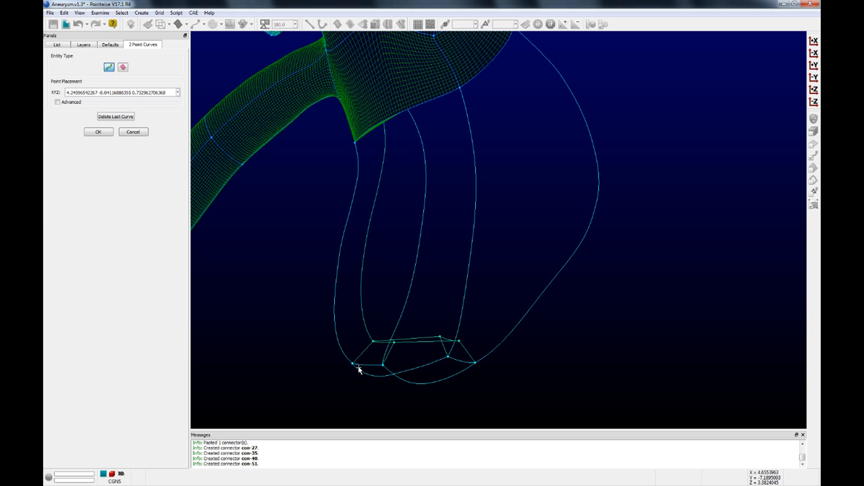
click(98, 133)
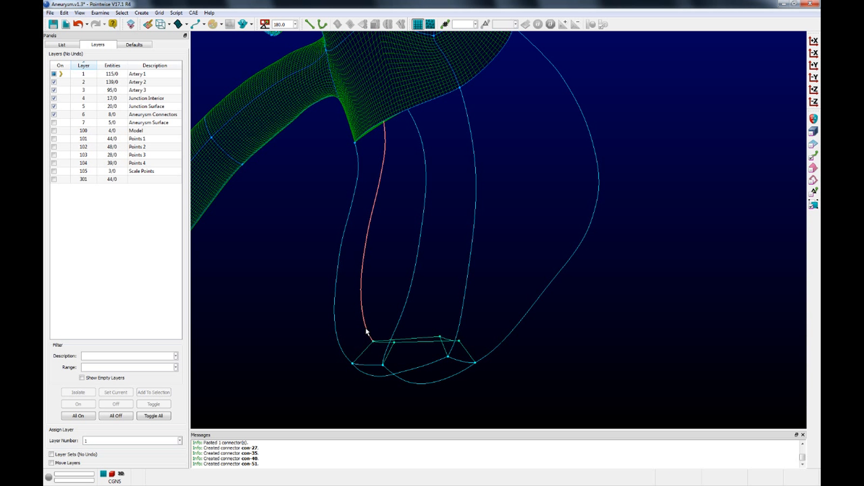
Edit the long inner connector's curve and delete two runs of control points near its lower end, keeping one point between them.
ctrl+right_drag(374, 338, 377, 308)
scroll(368, 351, up, 5)
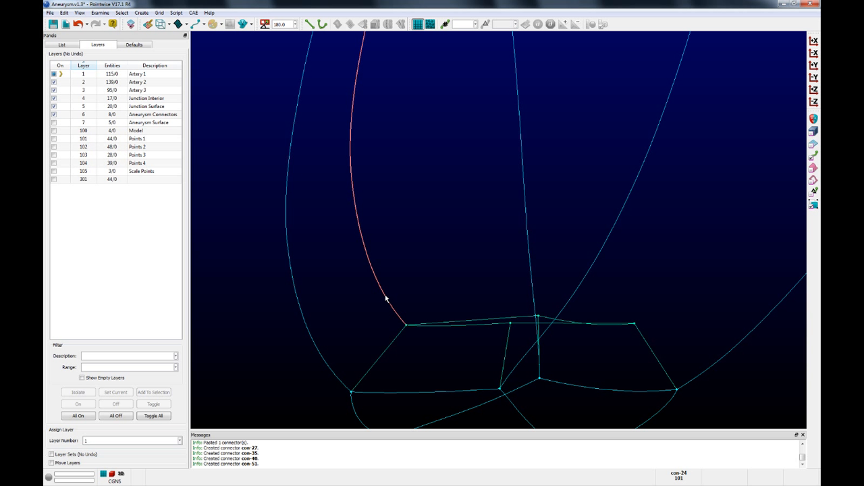
click(385, 297)
ctrl+right_drag(428, 352, 481, 346)
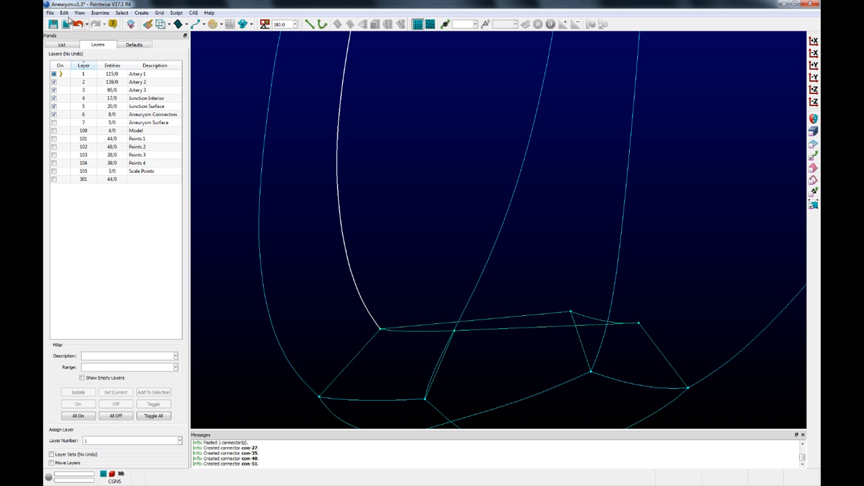
click(63, 13)
click(79, 195)
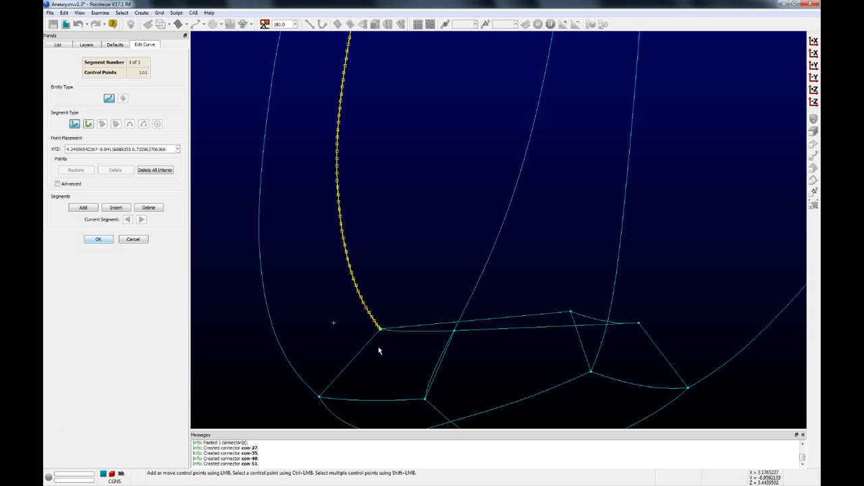
scroll(371, 331, up, 5)
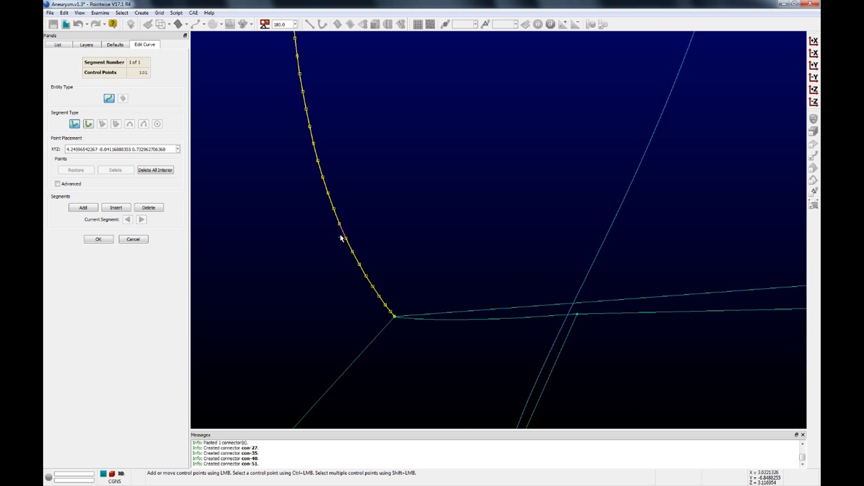
scroll(340, 304, down, 5)
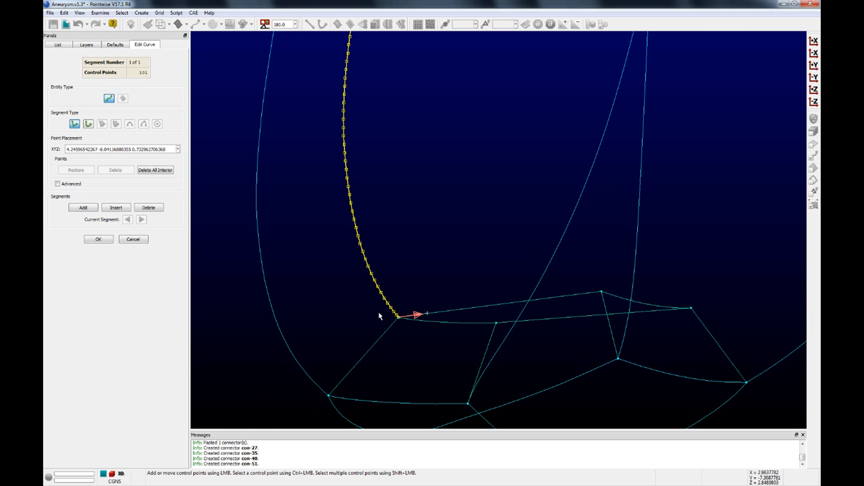
scroll(376, 294, up, 2)
drag(363, 272, 416, 339)
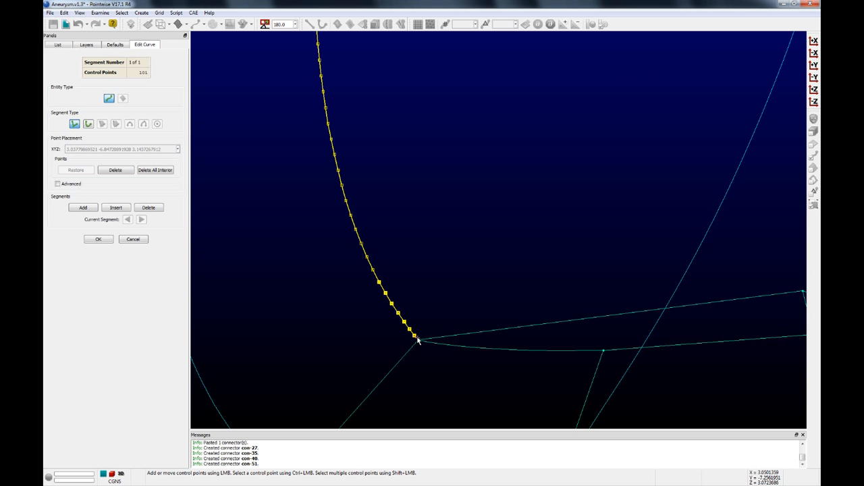
key(Delete)
drag(332, 190, 372, 264)
key(Delete)
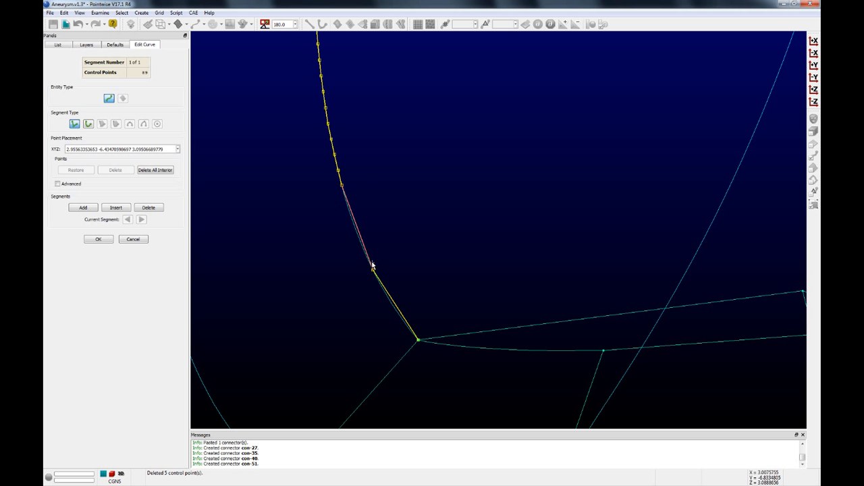
Add two control points near the inner connector's lower end, move the remaining one inward to steepen its approach, and save the curve.
click(415, 326)
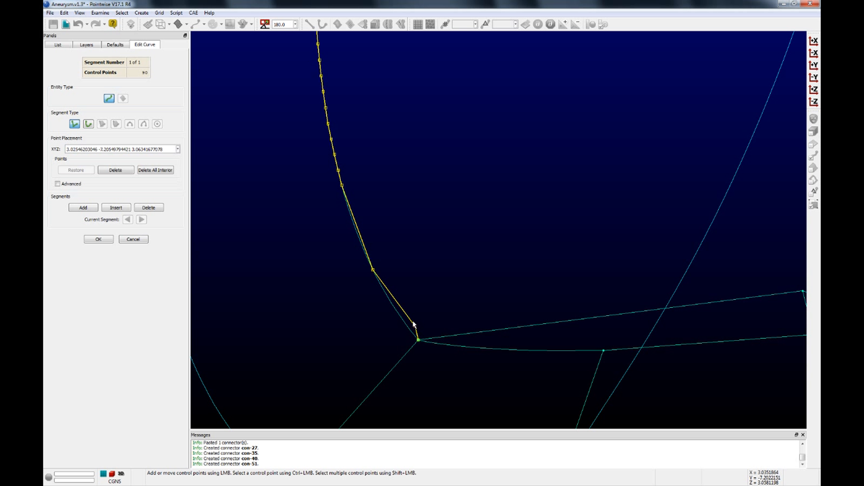
click(403, 298)
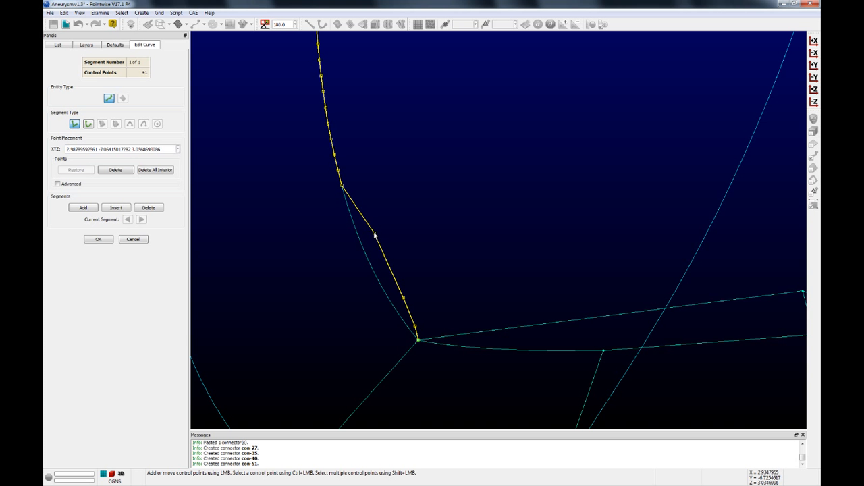
right_drag(388, 299, 475, 311)
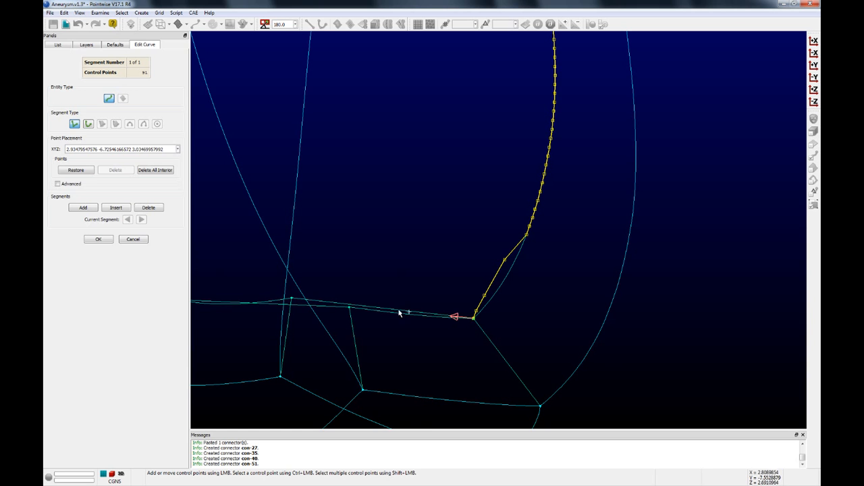
right_drag(378, 329, 464, 316)
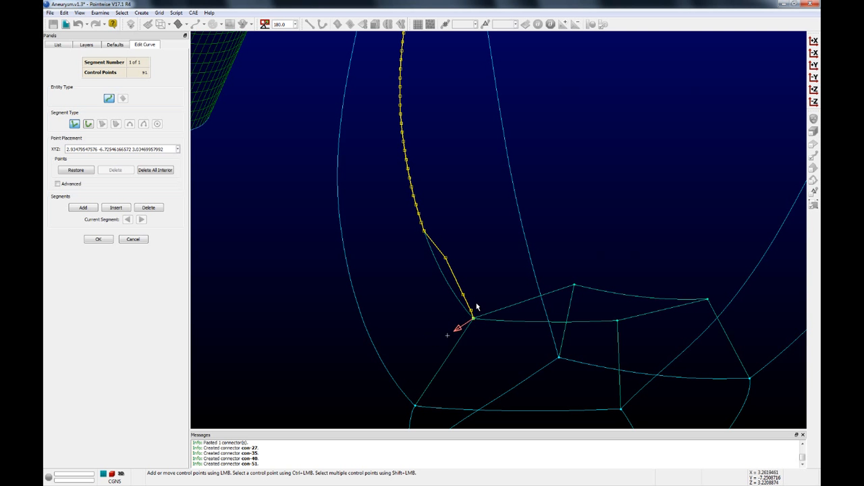
scroll(443, 328, down, 4)
ctrl+right_drag(443, 357, 370, 382)
click(101, 240)
scroll(410, 321, up, 3)
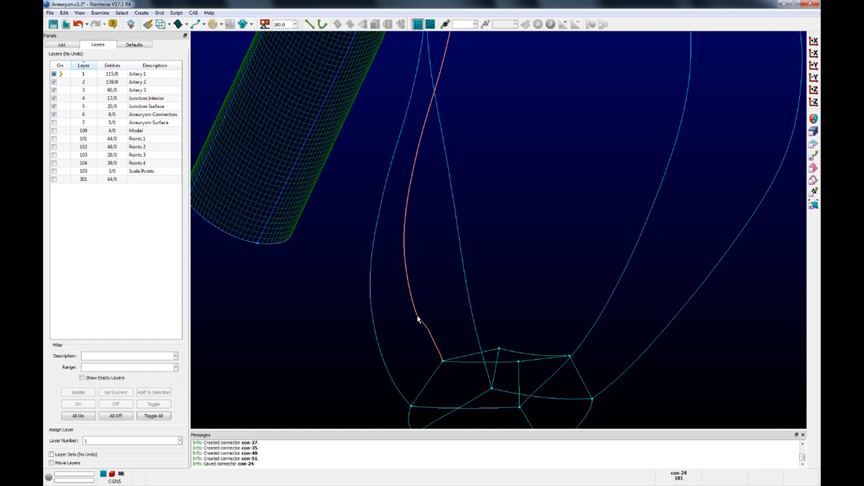
click(418, 322)
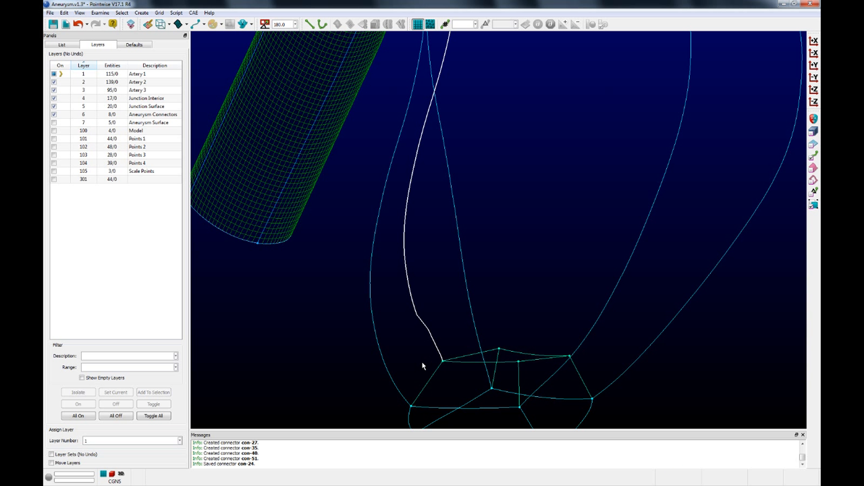
scroll(317, 377, down, 1)
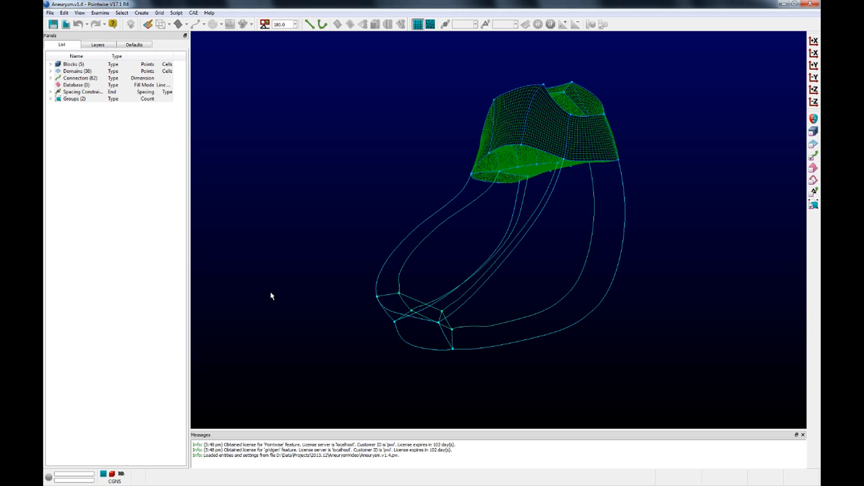
Select the group of sac connectors and assemble structured domains from them.
right_drag(378, 320, 525, 263)
right_drag(491, 328, 485, 316)
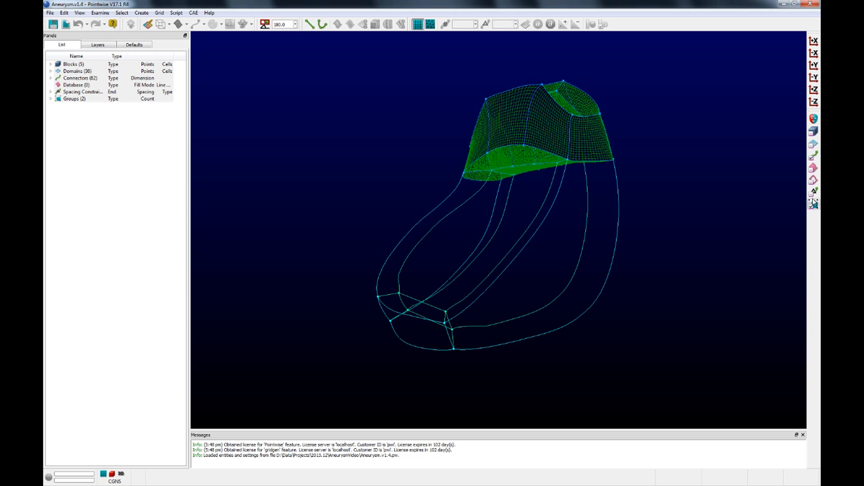
click(555, 329)
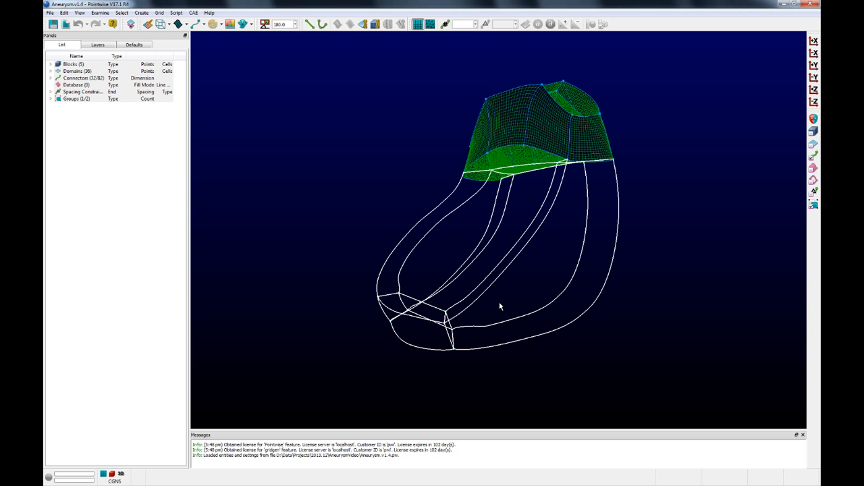
click(362, 25)
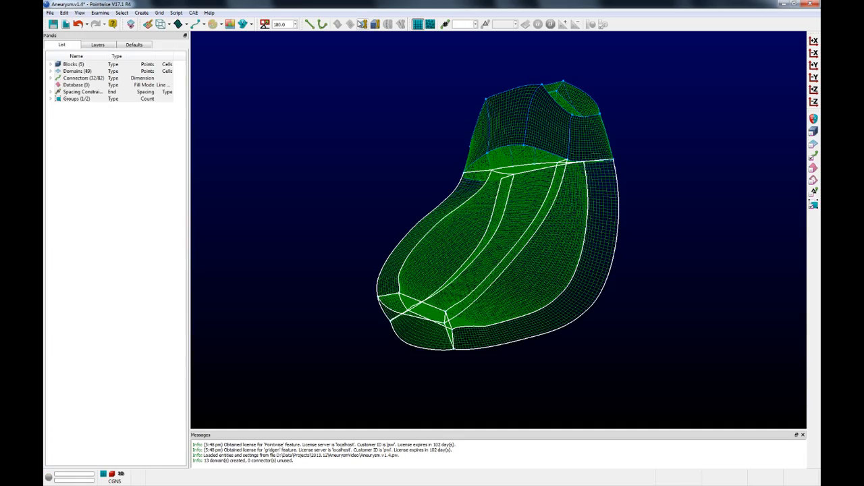
right_drag(452, 302, 430, 315)
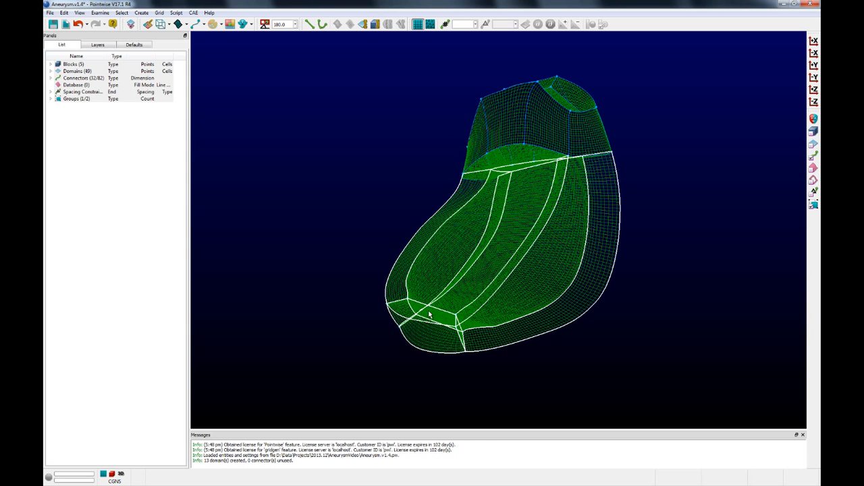
Show the Aneurysm Surface layer, select all domains of the sac, and assemble structured blocks from them.
click(94, 44)
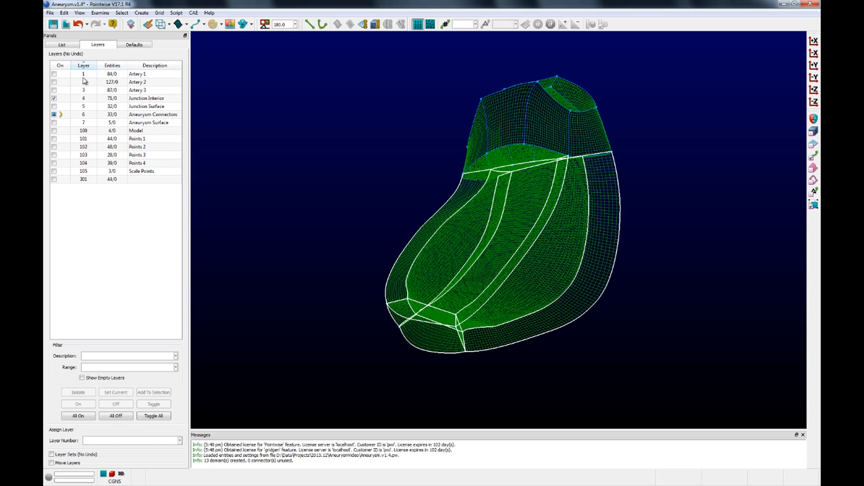
click(54, 122)
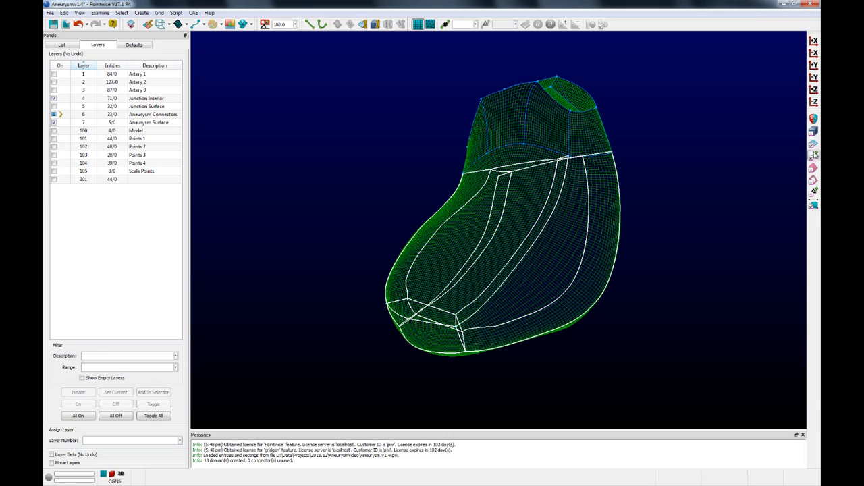
drag(323, 134, 705, 400)
ctrl+right_drag(662, 332, 682, 351)
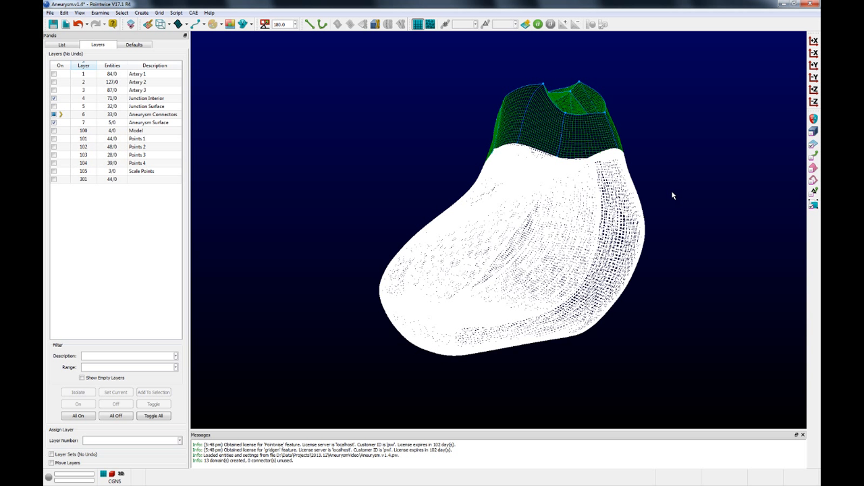
click(376, 25)
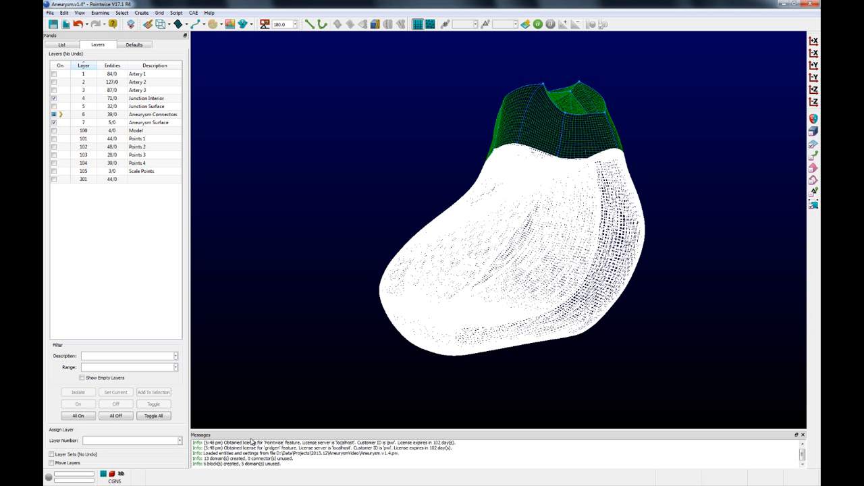
Inspect the new sac blocks individually from several sides to check how they fill the volume.
click(400, 383)
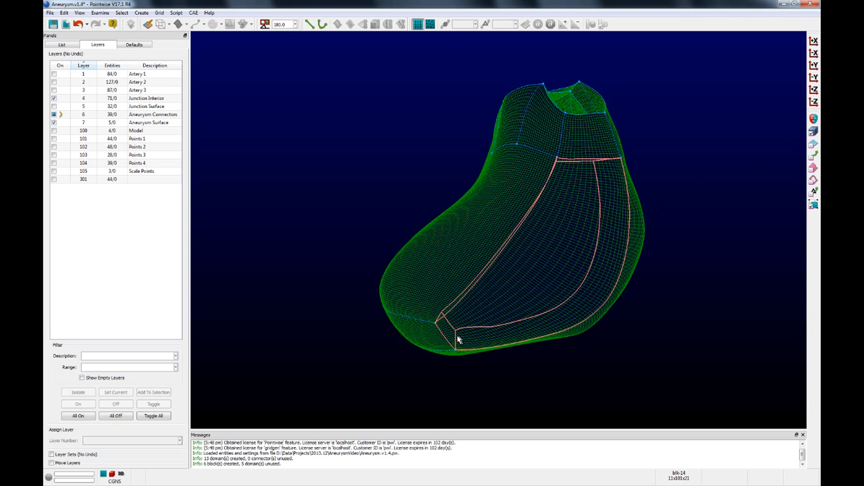
click(417, 341)
ctrl+right_drag(479, 315, 526, 293)
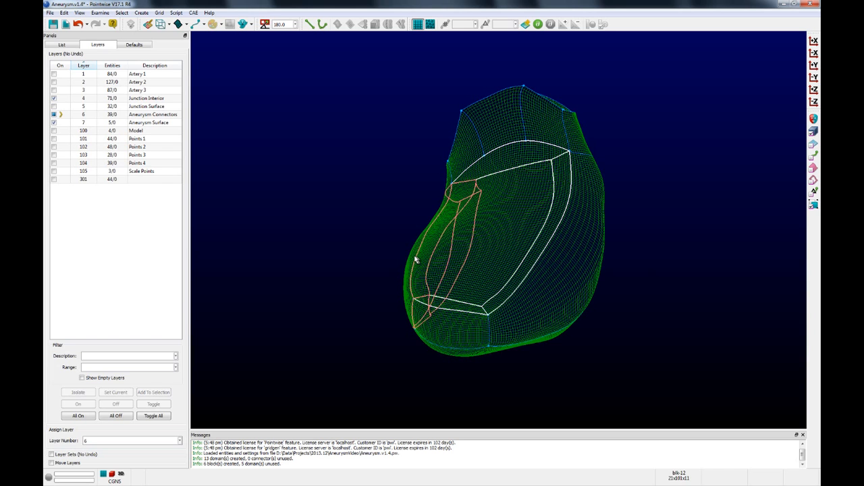
ctrl+right_drag(416, 262, 496, 241)
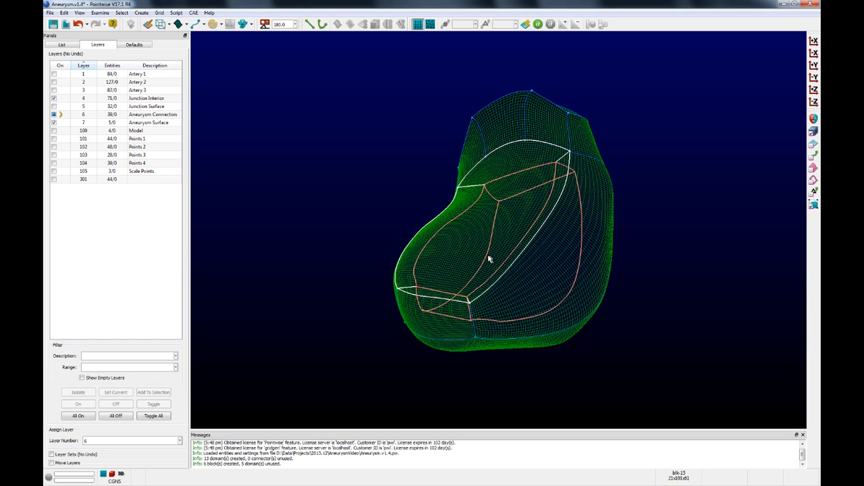
ctrl+right_drag(688, 289, 450, 380)
click(445, 383)
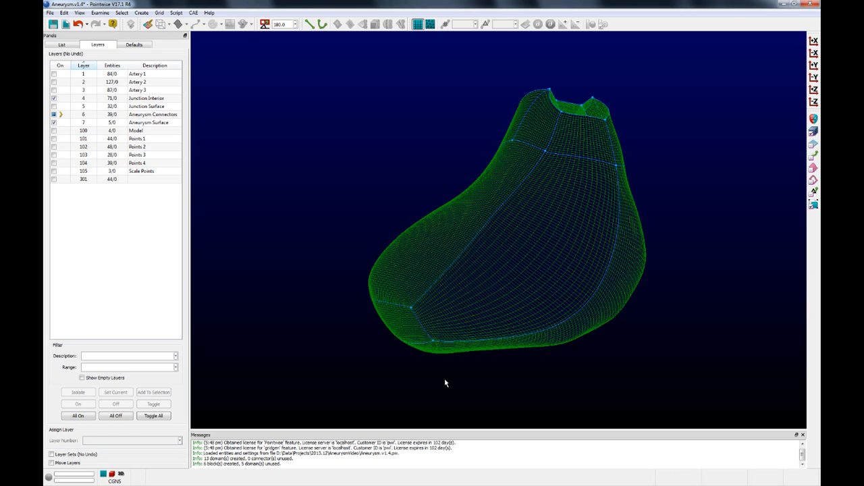
ctrl+right_drag(549, 380, 676, 409)
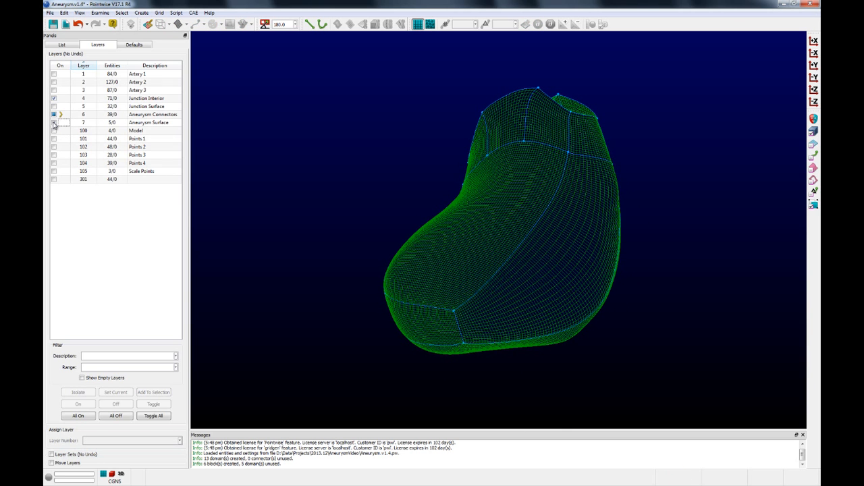
Hide the Aneurysm Surface layer, select the sac blocks, and examine their Minimum Included Angle.
click(54, 122)
drag(601, 369, 294, 264)
ctrl+right_drag(415, 262, 322, 226)
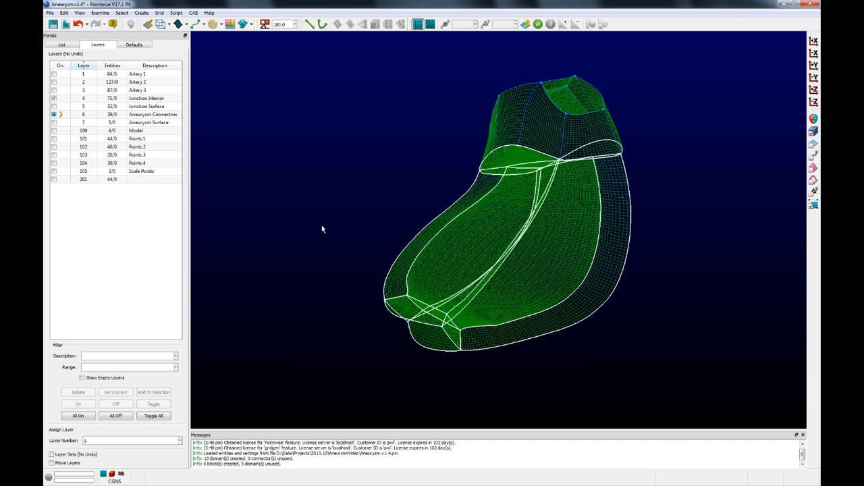
click(100, 12)
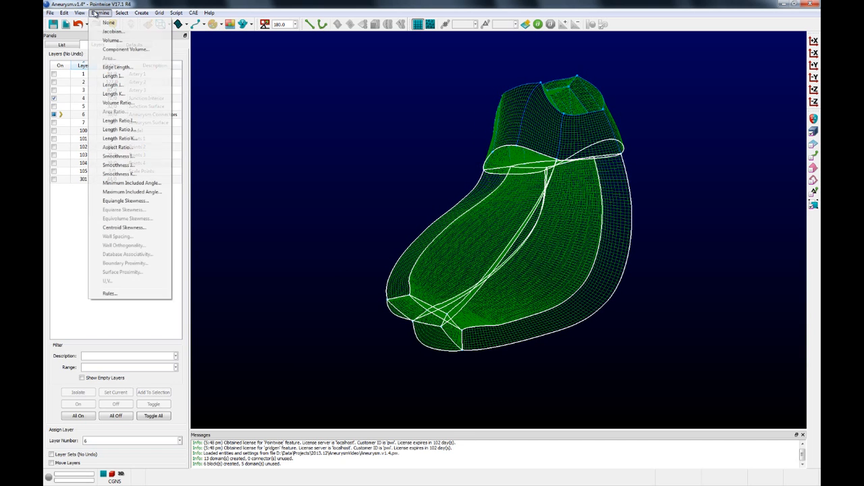
click(129, 184)
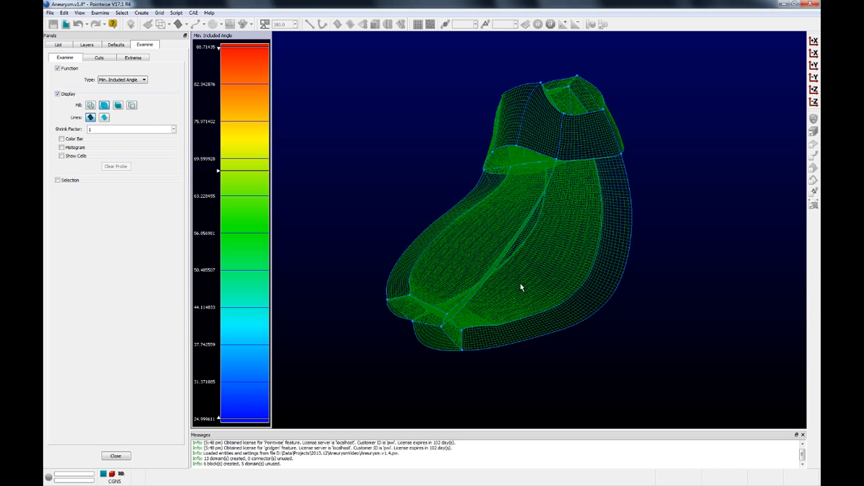
Set the minimum of the Minimum Included Angle color bar to 40.
shift+right_drag(478, 330, 534, 357)
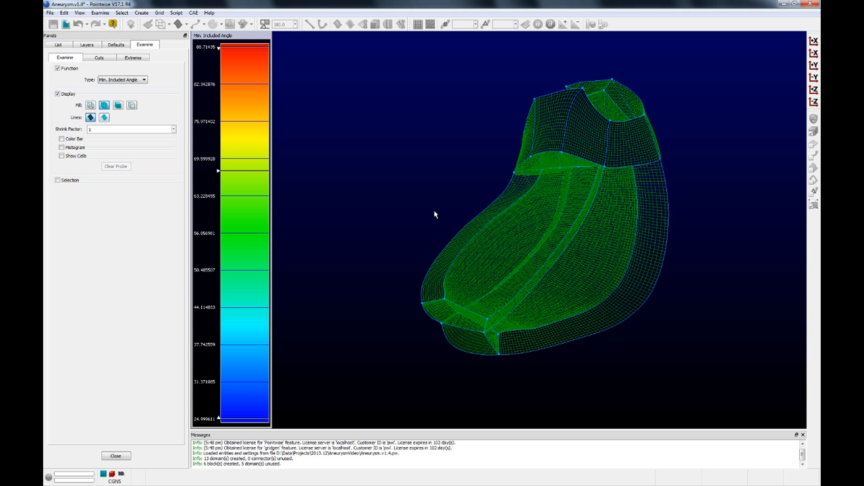
click(61, 138)
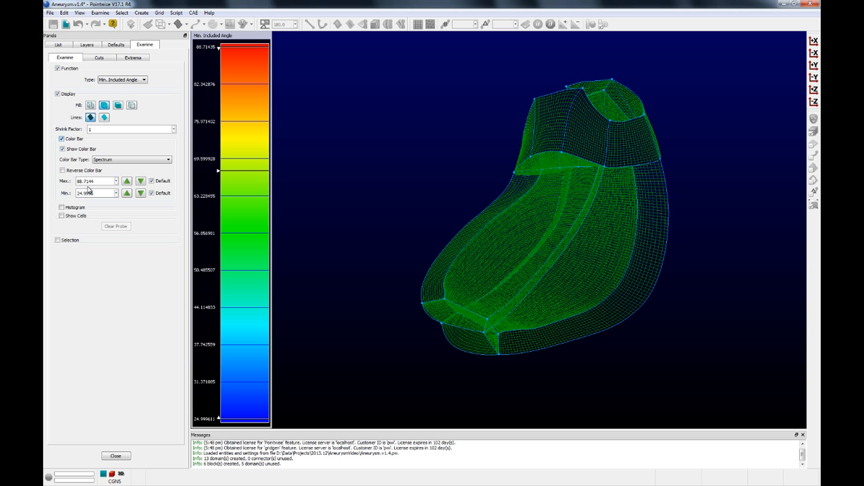
drag(110, 195, 69, 197)
text(40)
key(Return)
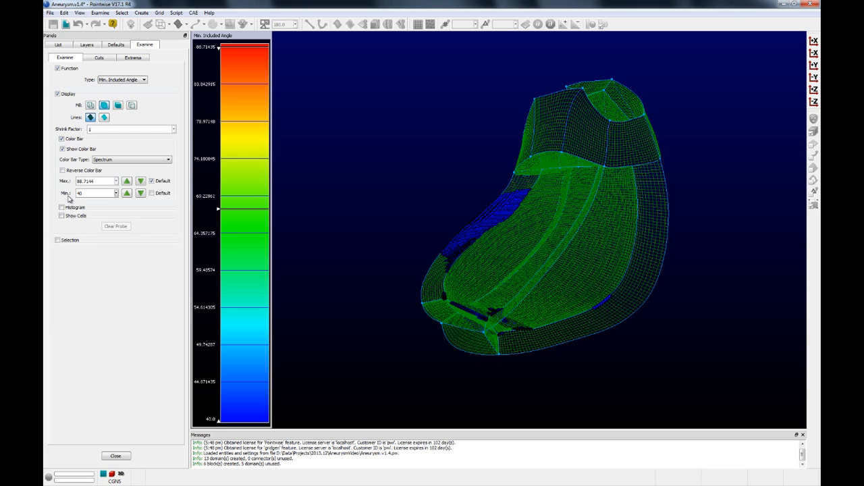
Inspect the cells below the 40-degree minimum along the sac's side and probe one for its included angle.
right_drag(384, 307, 467, 236)
scroll(468, 233, up, 5)
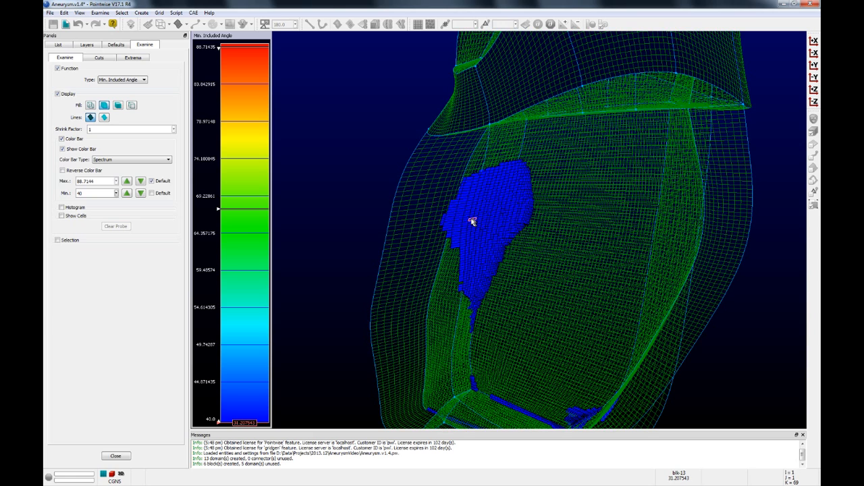
right_drag(550, 266, 422, 226)
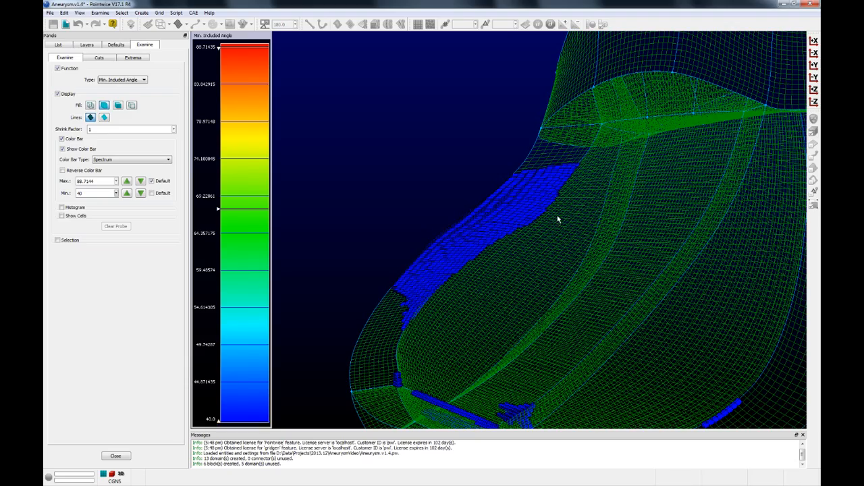
ctrl+right_drag(517, 312, 604, 263)
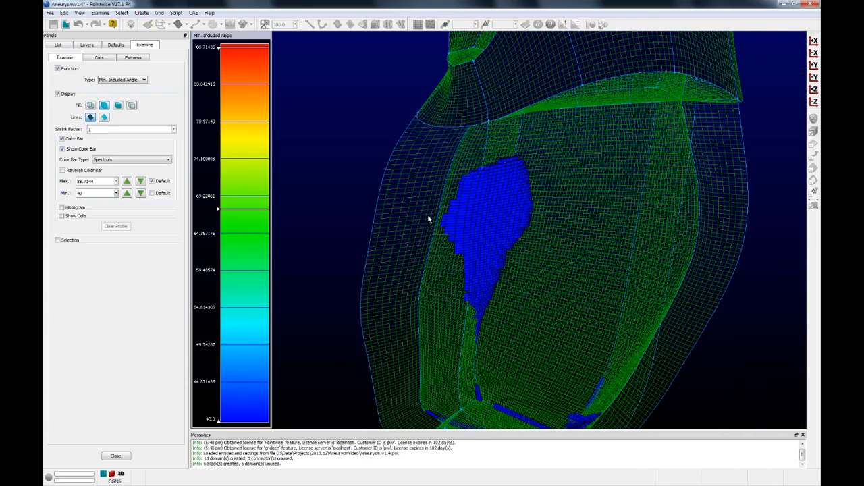
right_drag(484, 245, 590, 266)
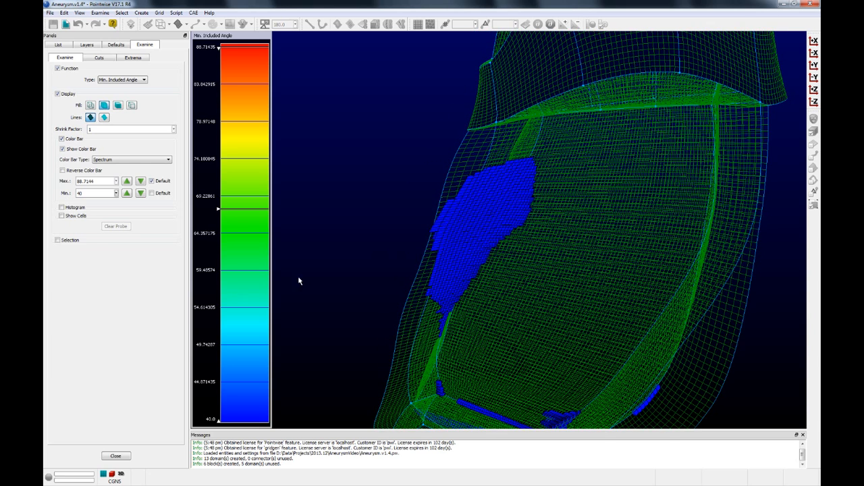
Show the included-angle histogram, review the low-angle regions near the sac's lower end, and close the examination.
click(61, 208)
click(62, 217)
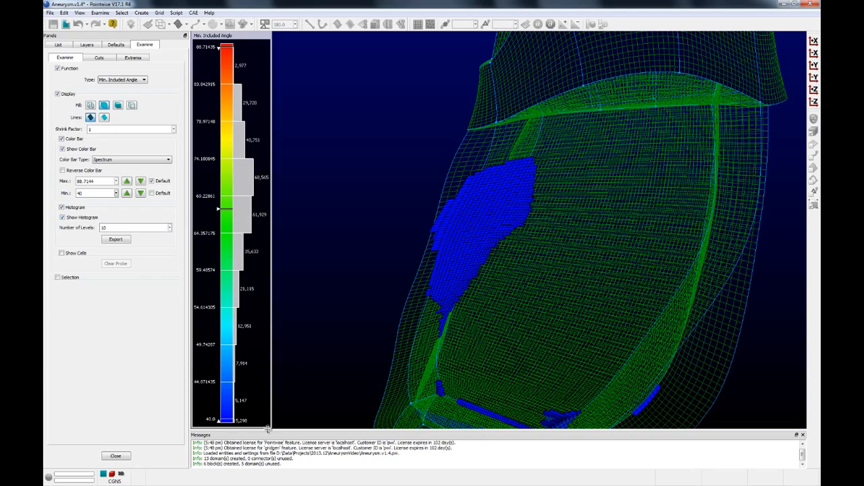
right_drag(432, 382, 412, 353)
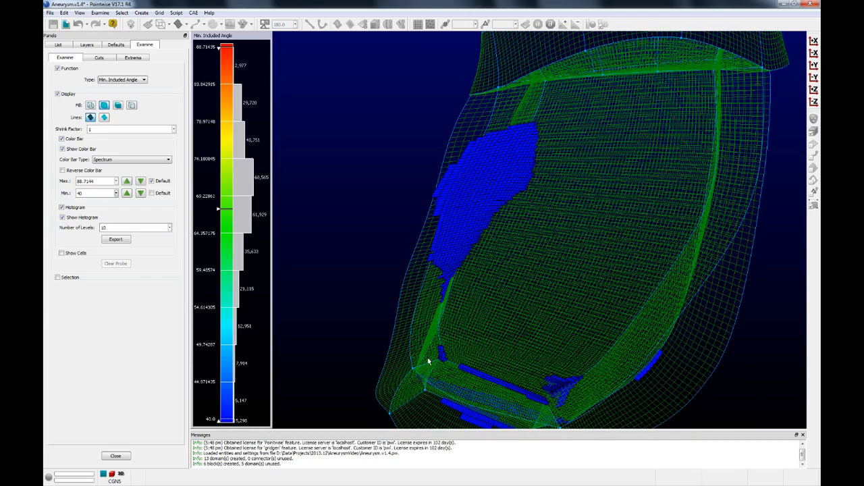
right_drag(554, 323, 381, 375)
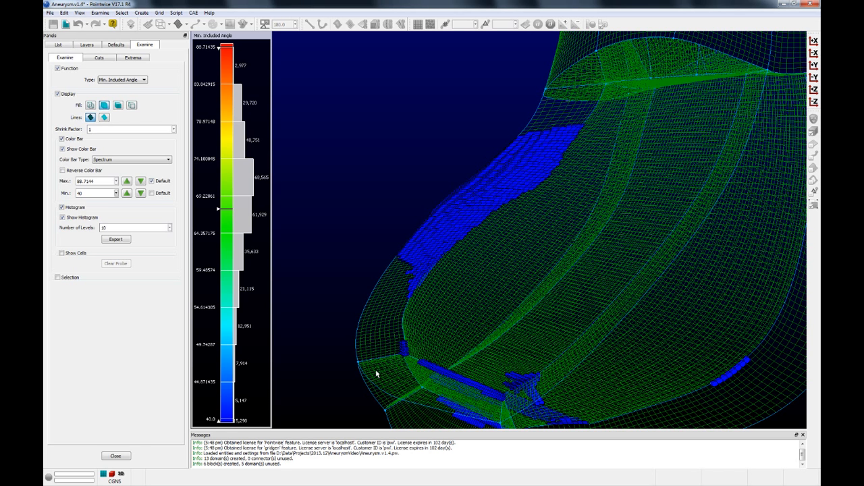
click(122, 457)
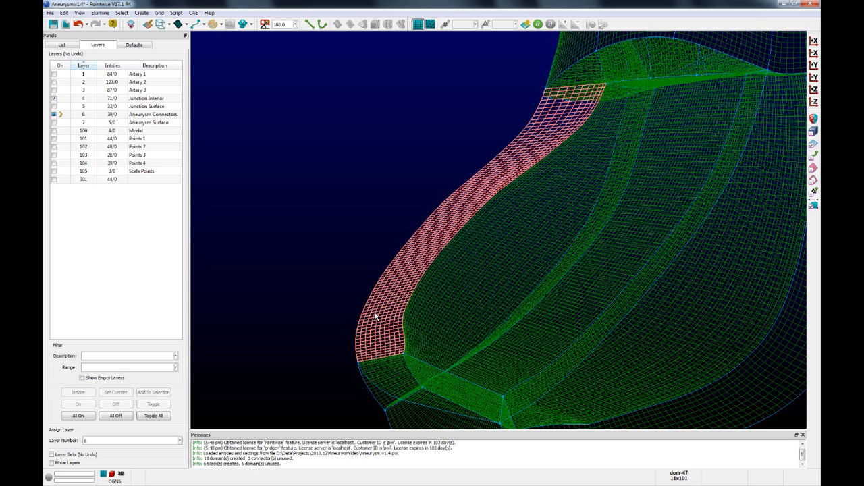
Open the narrow domain between the sac's inner and outer frames for solving and set its long inner edge's boundary condition to Orthogonal.
click(441, 225)
click(158, 12)
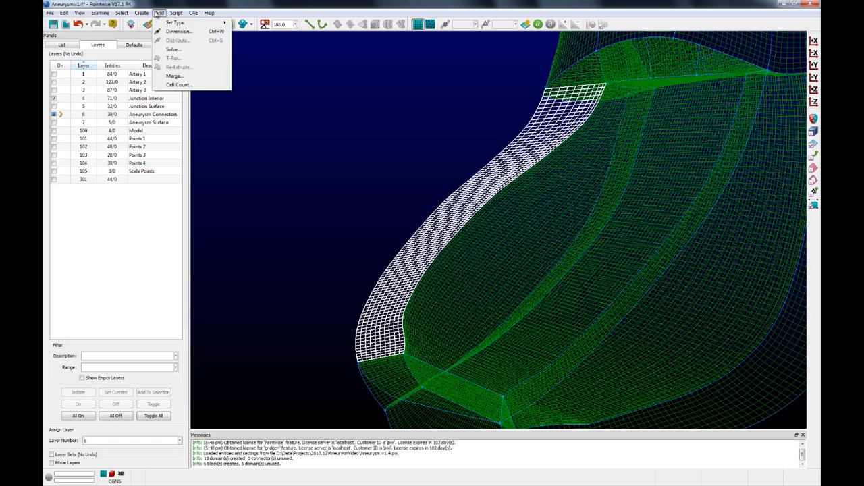
click(173, 49)
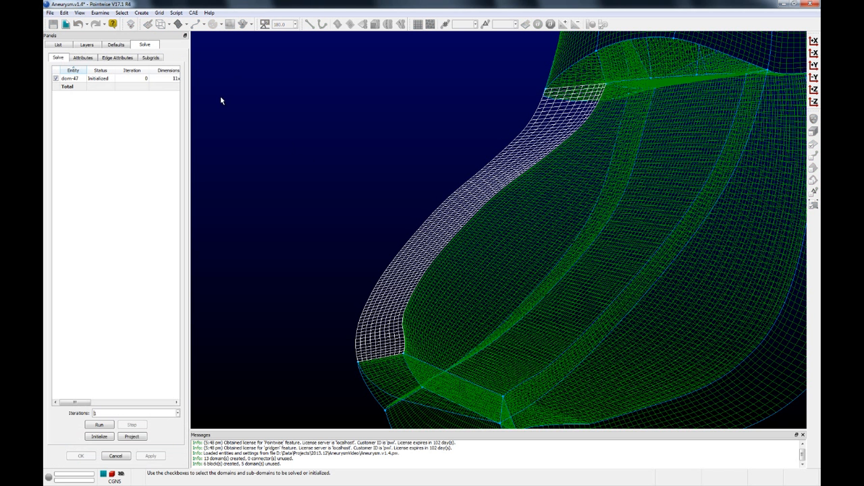
click(120, 59)
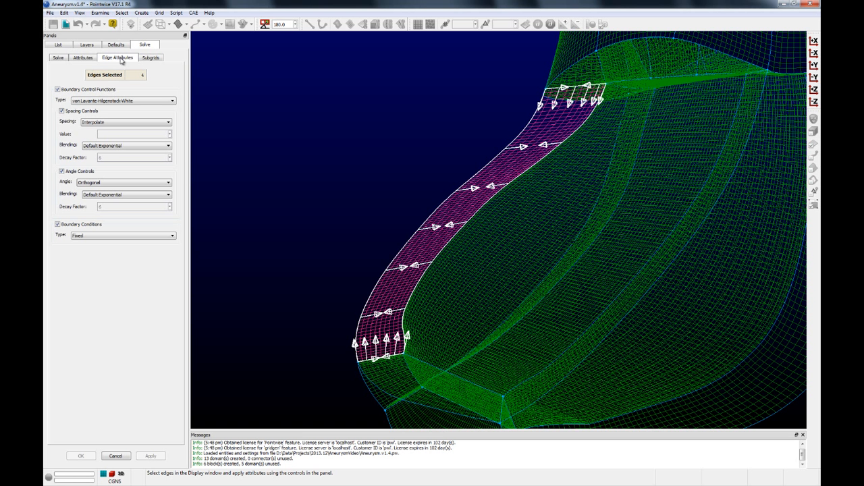
click(463, 218)
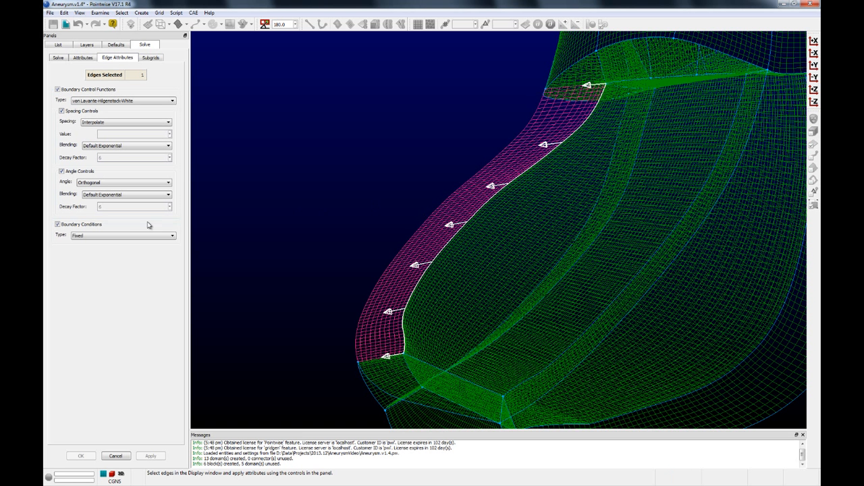
click(135, 236)
click(122, 255)
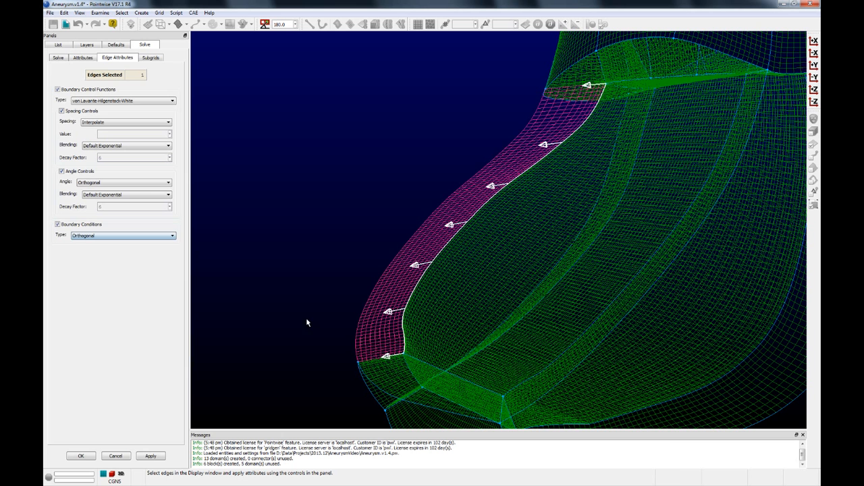
Select the narrow domain's outer long edge and its two short end edges and set their boundary condition to Fixed.
click(366, 358)
ctrl+click(357, 320)
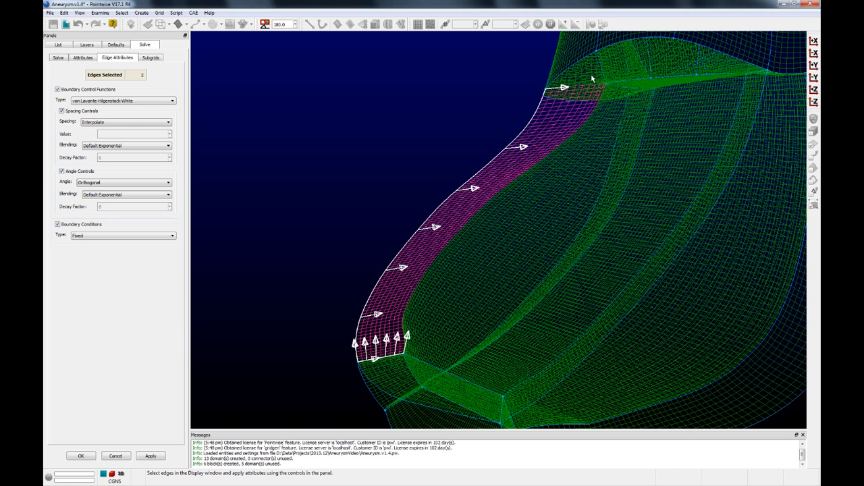
ctrl+click(551, 89)
click(99, 235)
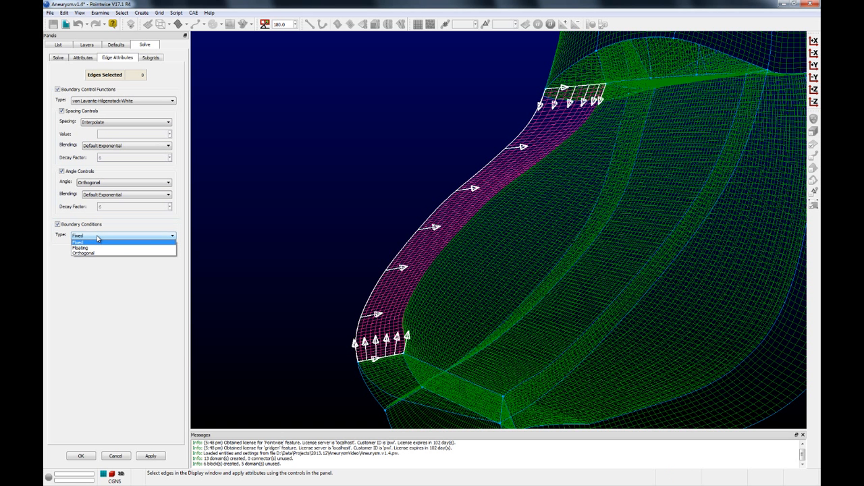
click(101, 242)
Give the three fixed edges a user-specified spacing of 0.05 and set their angle control to Interpolate.
click(119, 123)
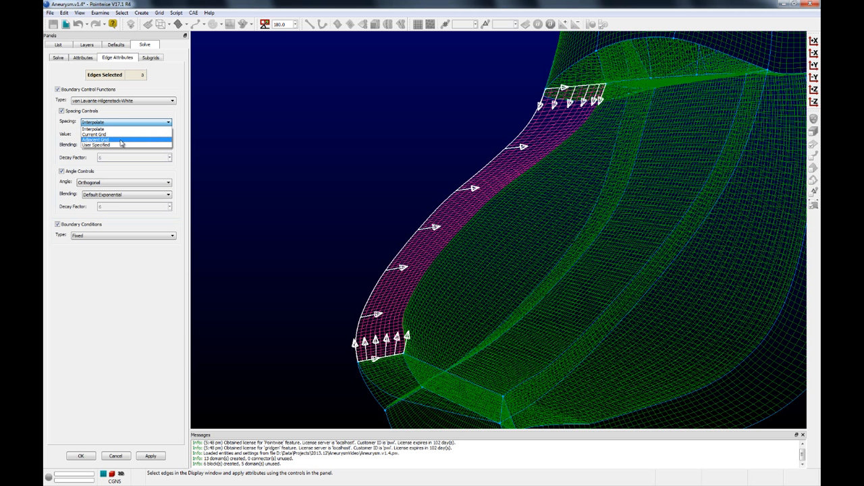
click(101, 144)
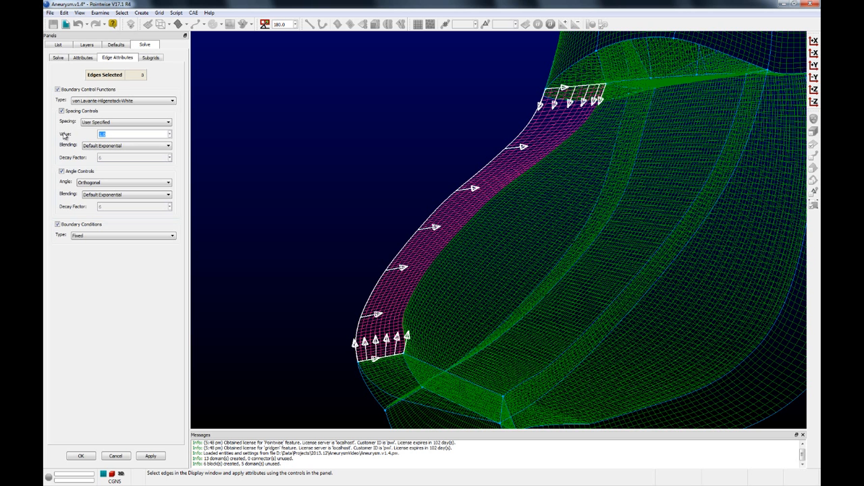
click(125, 182)
click(121, 195)
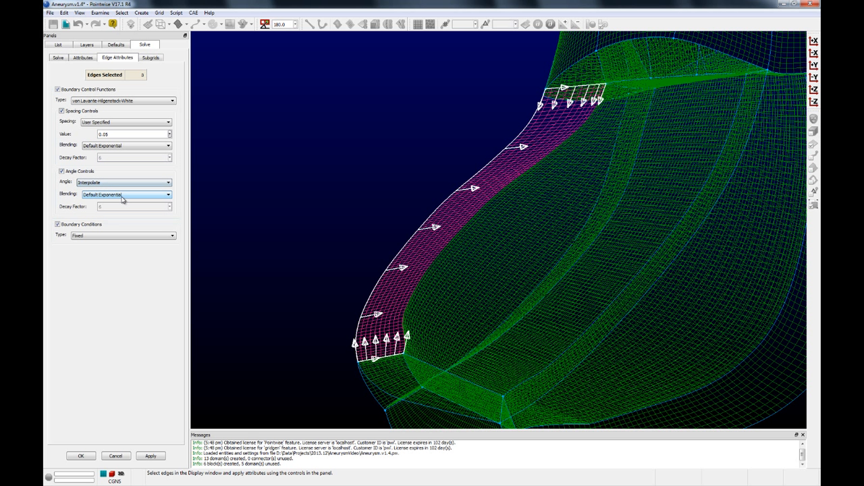
Run the elliptic solver on the narrow domain for 100 iterations and accept the solution.
click(59, 58)
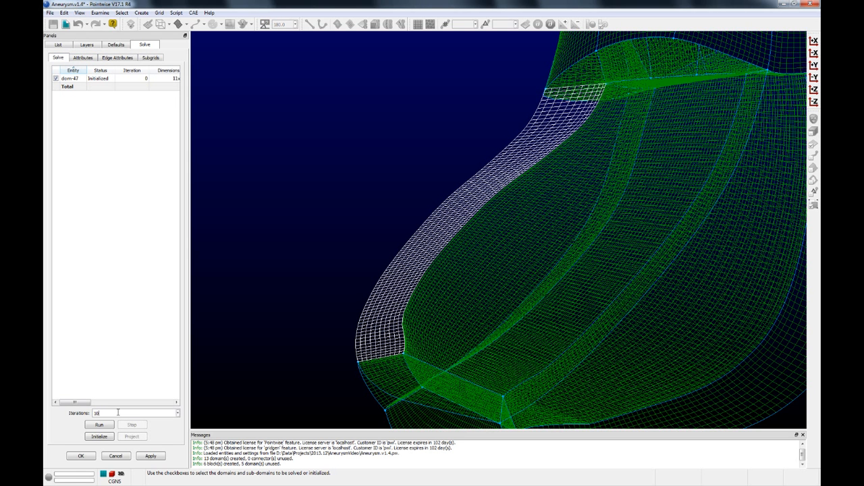
text(0)
key(Return)
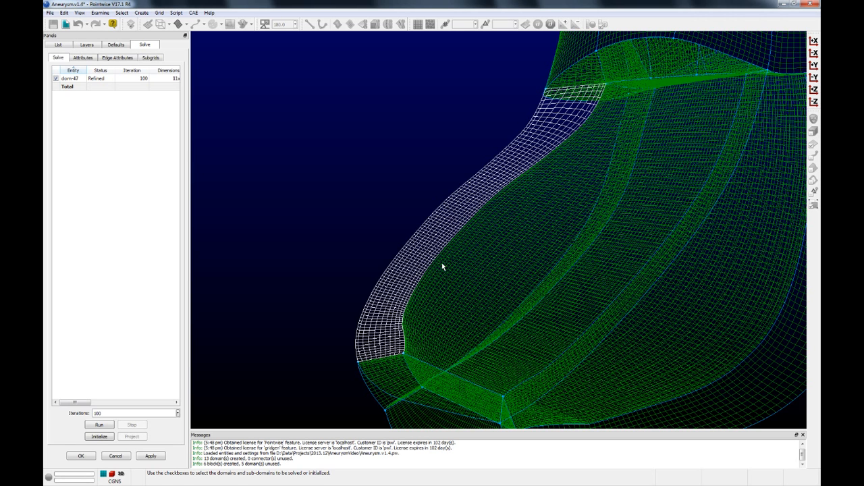
click(102, 437)
click(80, 455)
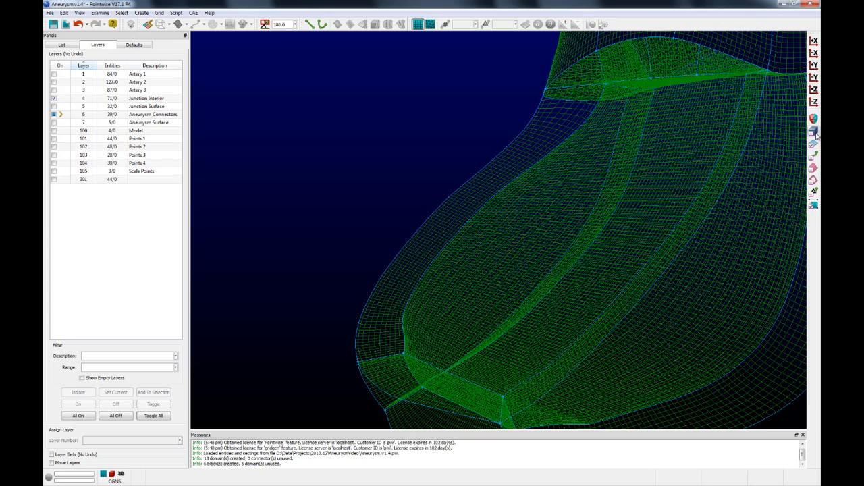
Select only the aneurysm sac's blocks and examine their Minimum Included Angle.
scroll(683, 287, down, 3)
drag(347, 245, 710, 428)
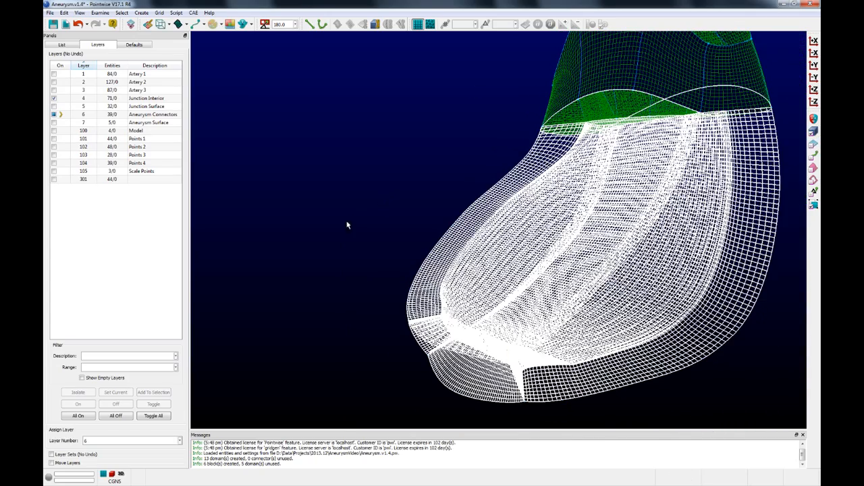
drag(348, 218, 690, 438)
click(80, 13)
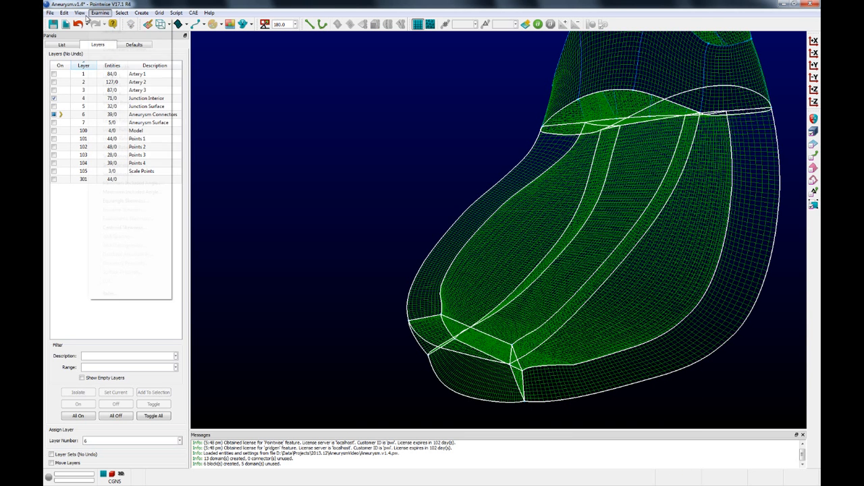
mouse_move(100, 13)
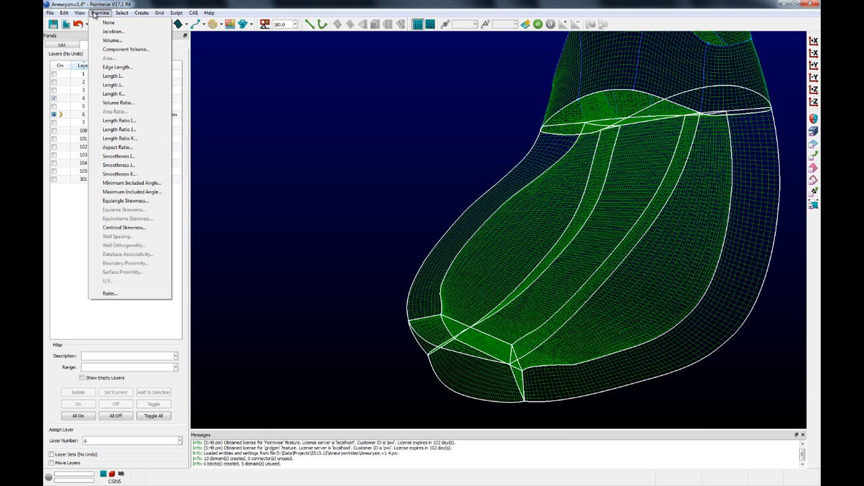
click(140, 183)
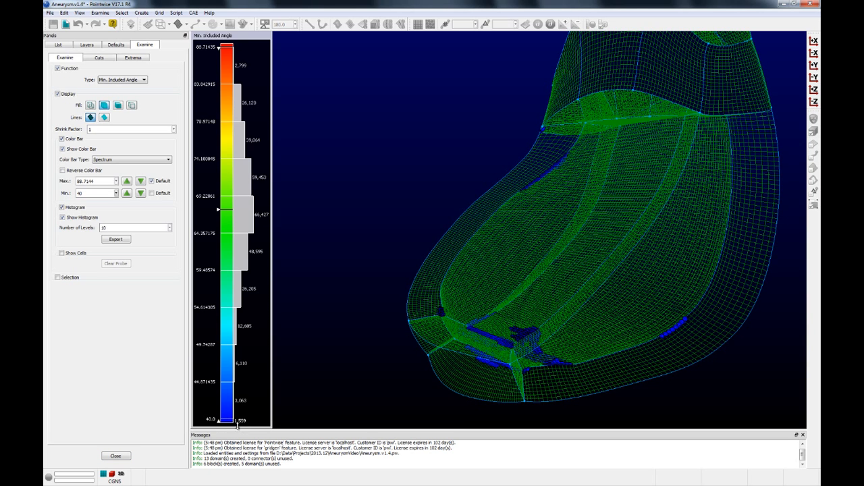
Inspect the low-angle cells around the lower end of the sac's inner frame from several sides and close the examination.
shift+right_drag(632, 395, 643, 355)
mouse_move(560, 358)
right_down()
mouse_move(643, 368)
mouse_move(547, 349)
mouse_move(565, 405)
mouse_move(501, 381)
mouse_move(591, 378)
mouse_move(564, 357)
right_up()
scroll(459, 299, up, 5)
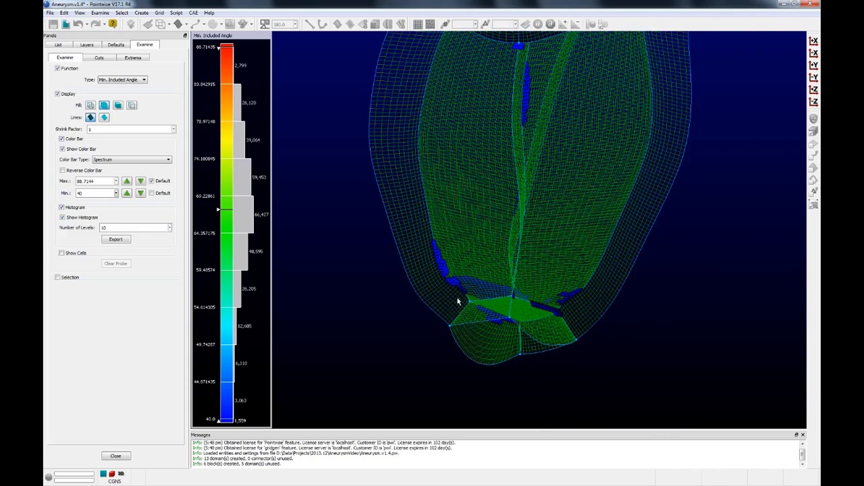
scroll(459, 298, up, 2)
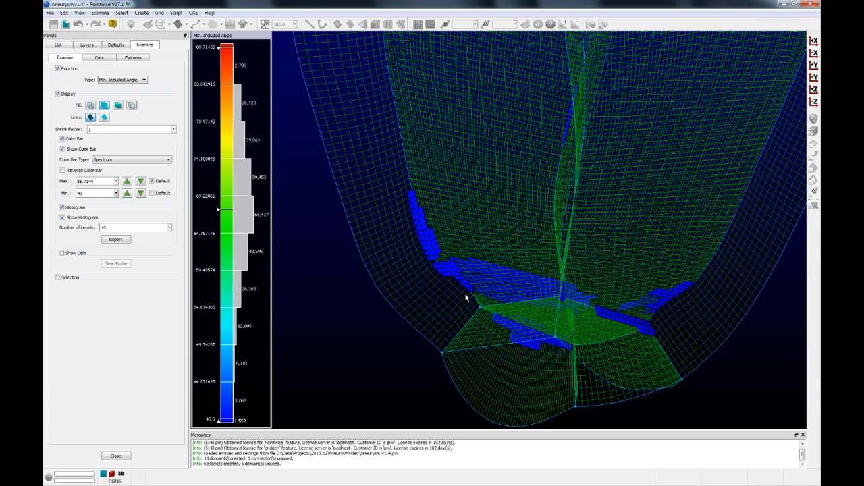
scroll(466, 297, down, 3)
ctrl+right_drag(474, 304, 417, 299)
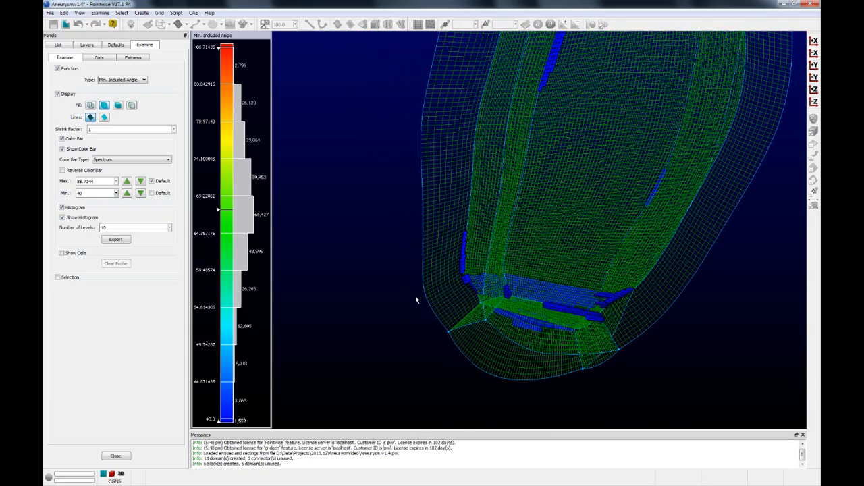
click(116, 457)
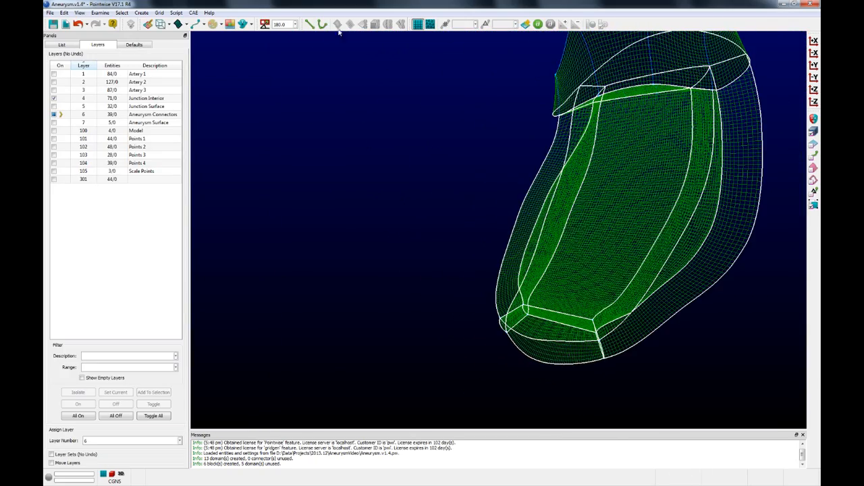
Open the six sac blocks for solving and set the boundary condition of all their faces to Floating.
click(160, 13)
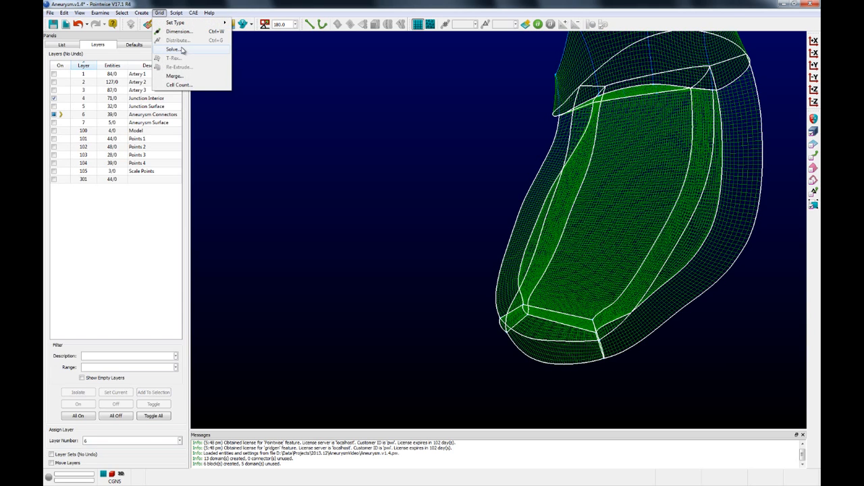
click(174, 49)
ctrl+right_drag(739, 372, 580, 299)
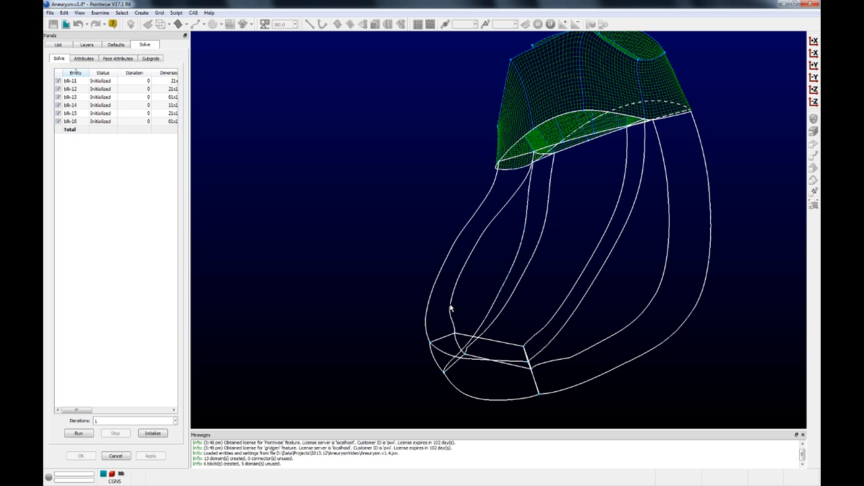
click(116, 58)
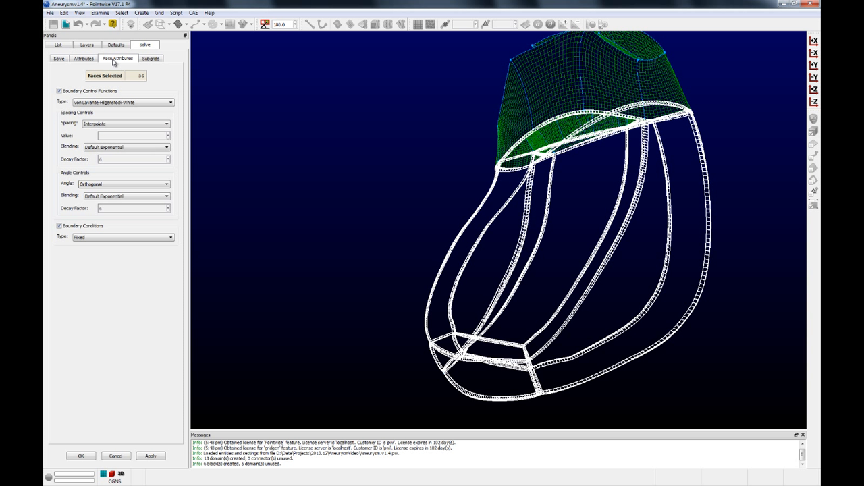
click(111, 239)
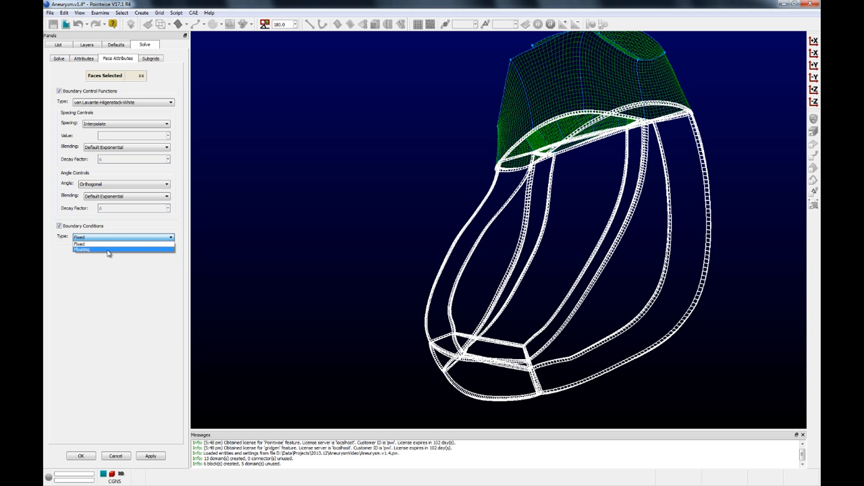
click(108, 250)
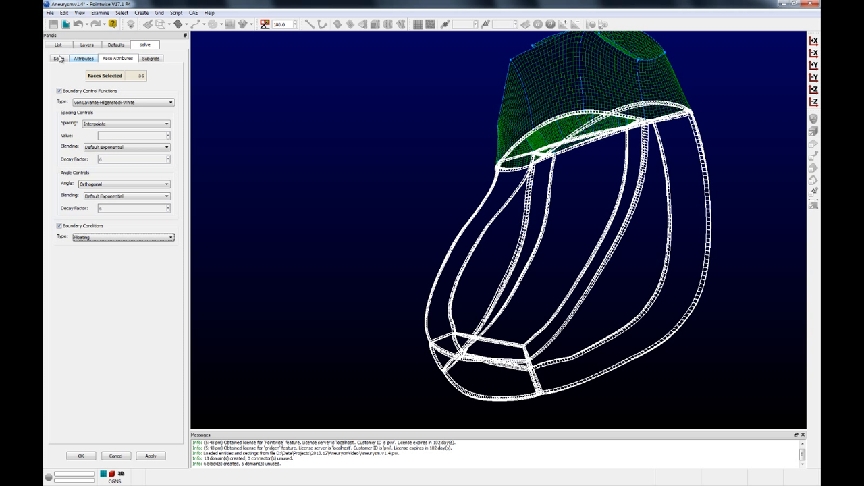
Run the elliptic solver on the six sac blocks for 5 iterations.
click(60, 59)
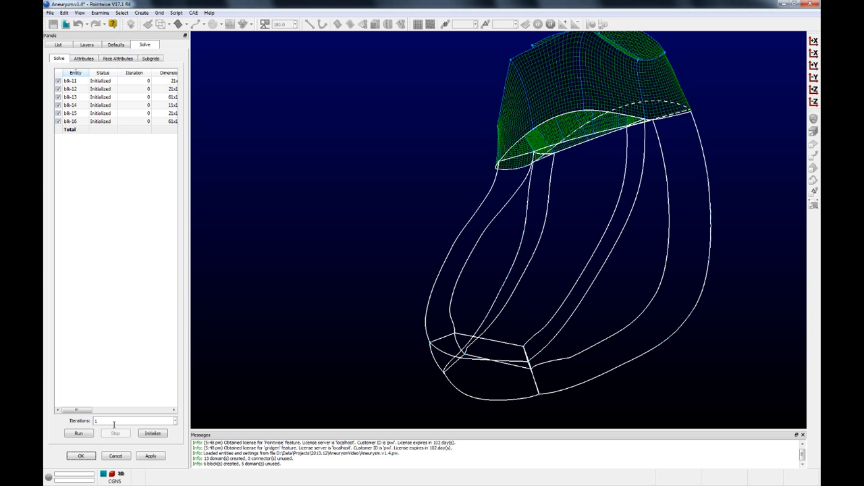
text(5)
key(Return)
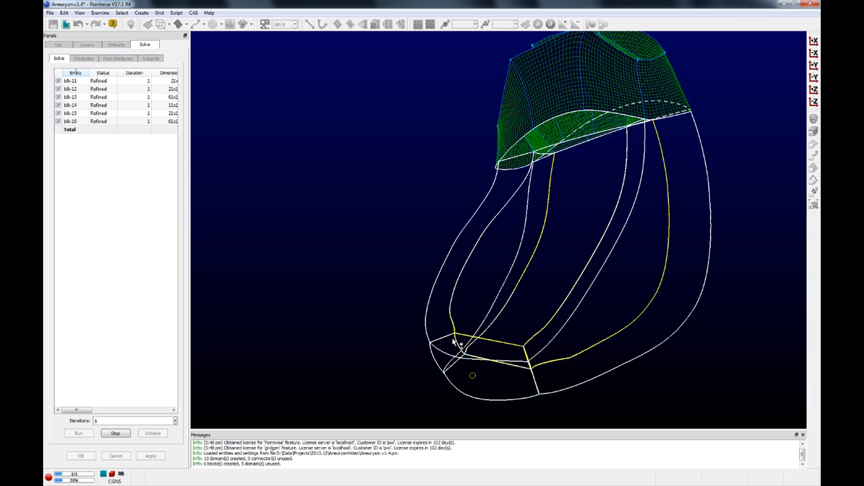
Compare the solved inner frame with its original position at the sac's lower end and accept the block solution.
ctrl+right_drag(455, 350, 433, 333)
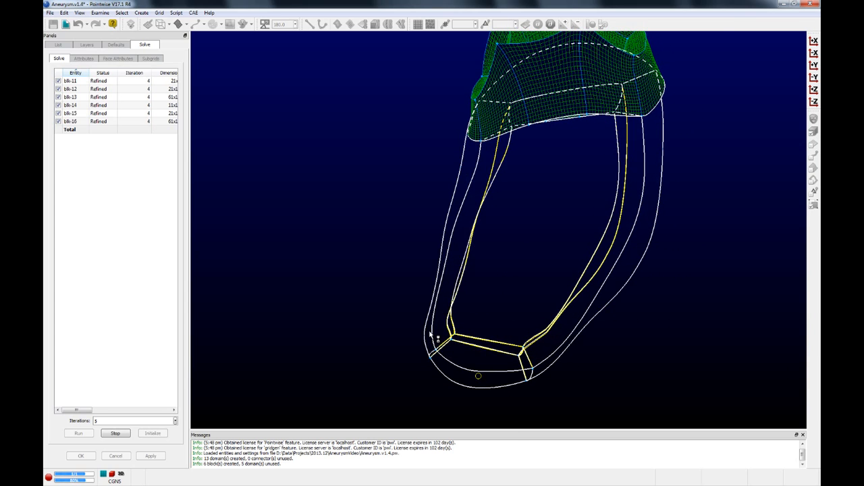
scroll(445, 336, up, 10)
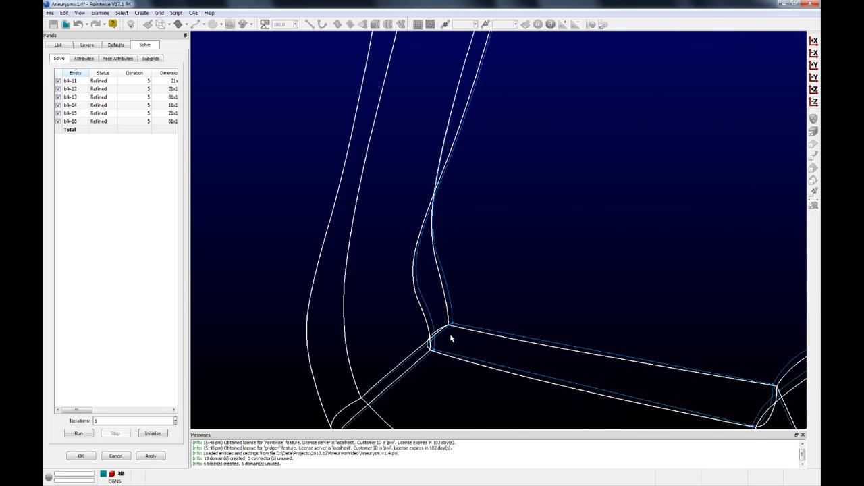
scroll(466, 283, down, 4)
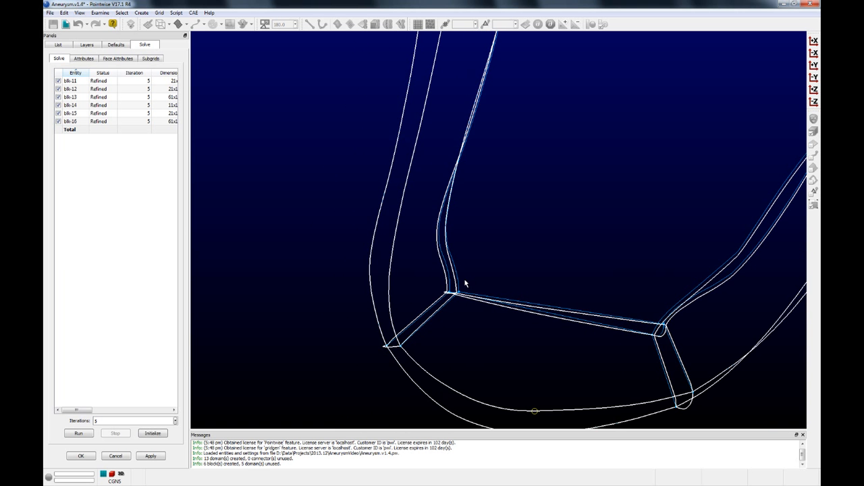
ctrl+right_drag(503, 321, 439, 304)
shift+right_drag(439, 303, 476, 313)
scroll(522, 322, down, 2)
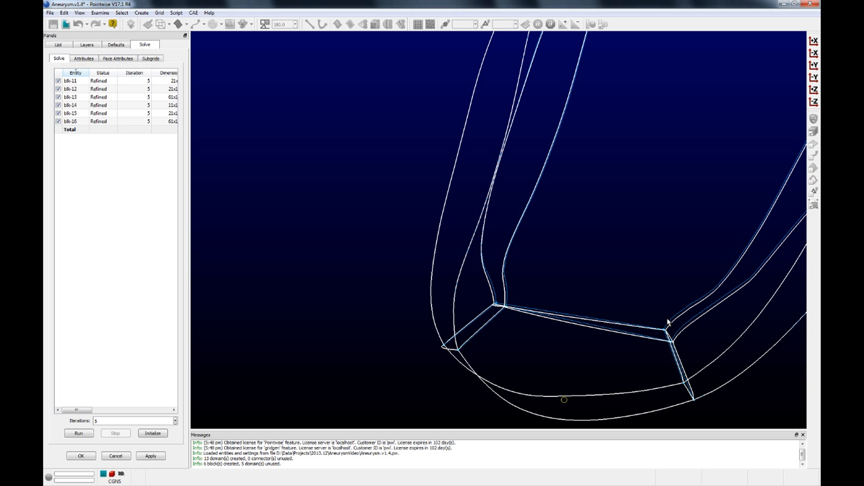
ctrl+right_drag(672, 341, 587, 332)
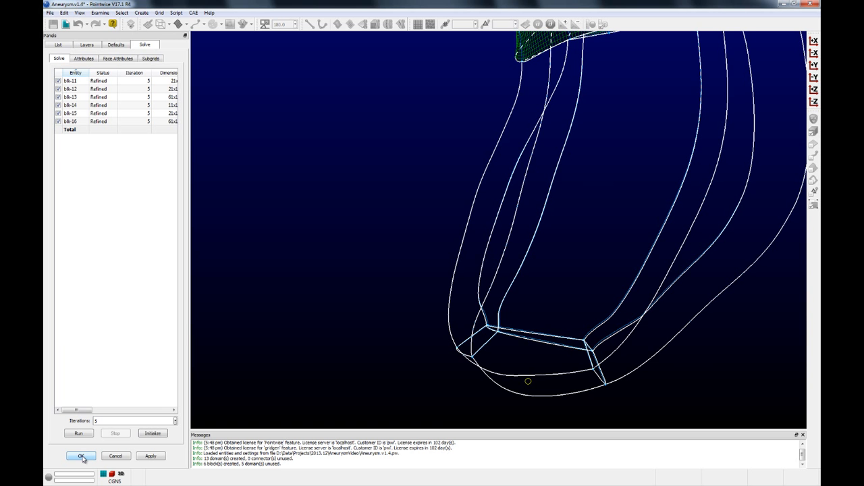
click(84, 457)
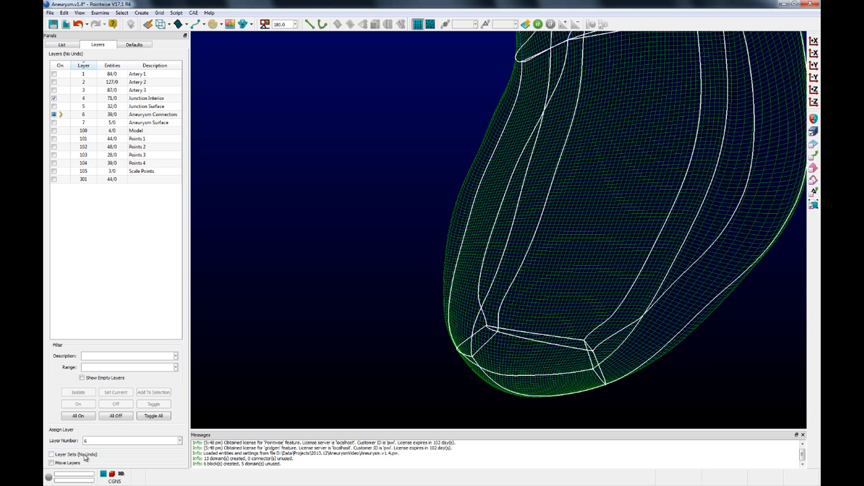
Examine the solved sac blocks' Minimum Included Angle, check its extrema, and close the examination.
click(99, 12)
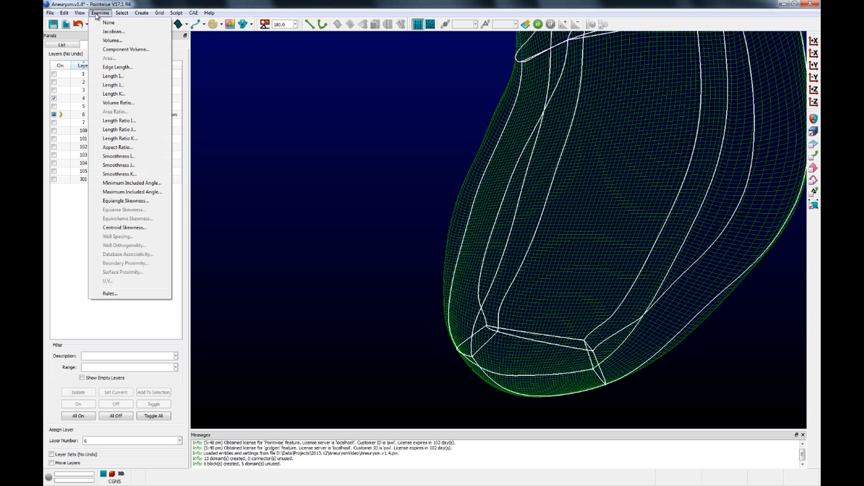
click(153, 183)
ctrl+right_drag(651, 363, 687, 281)
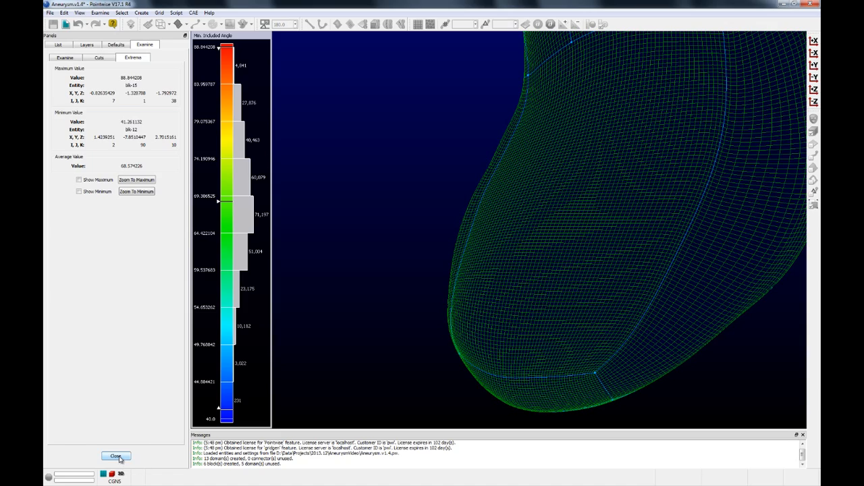
click(116, 456)
Clear the block selection and show the Artery 1, Artery 2 and Artery 3 layers alongside the junction and sac.
mouse_move(620, 262)
ctrl+right_down()
mouse_move(529, 153)
mouse_move(543, 164)
mouse_move(493, 269)
mouse_move(609, 256)
ctrl+right_up()
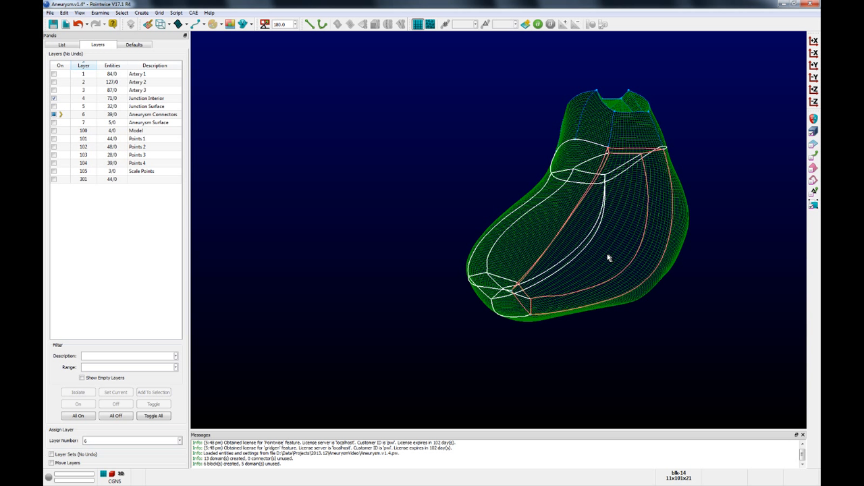
click(473, 336)
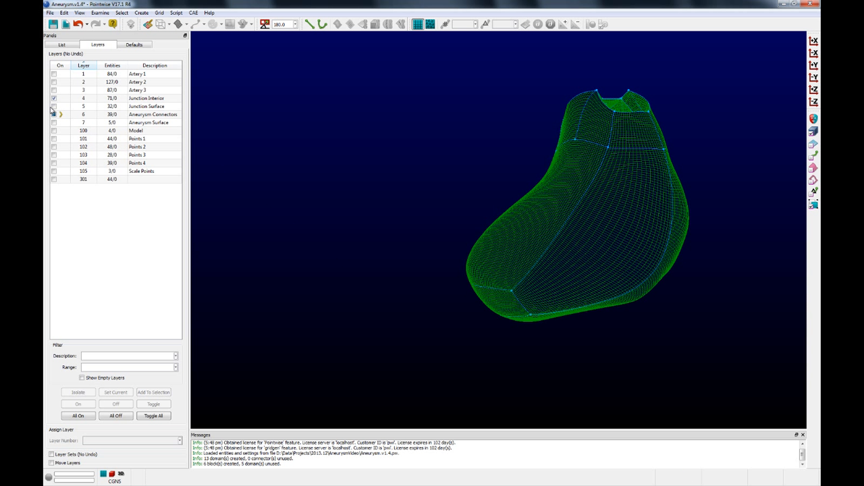
click(54, 73)
click(54, 82)
click(54, 89)
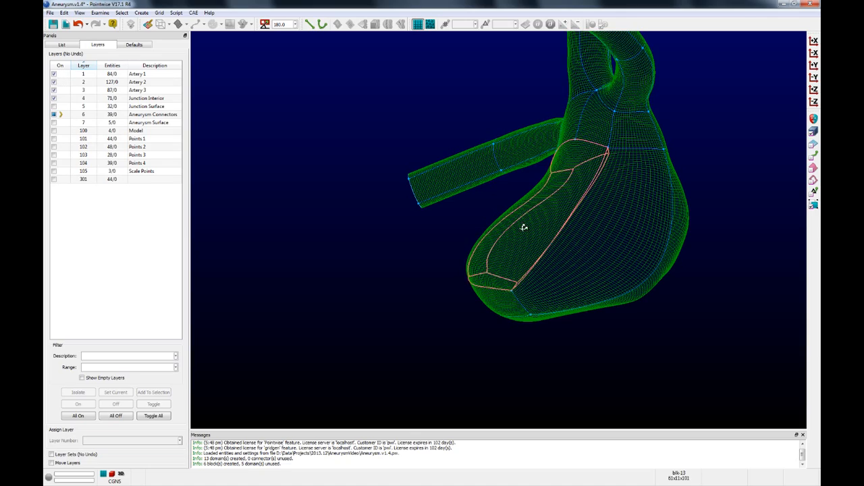
Review the complete grid across the arteries, junction and sac from several sides, including a close look at the junction.
right_drag(521, 226, 347, 233)
ctrl+right_drag(534, 263, 714, 268)
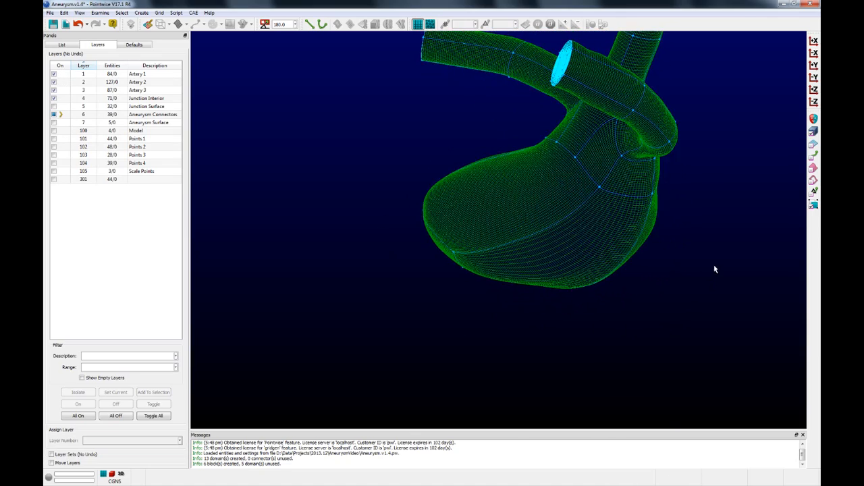
shift+right_drag(620, 327, 609, 247)
scroll(492, 224, up, 5)
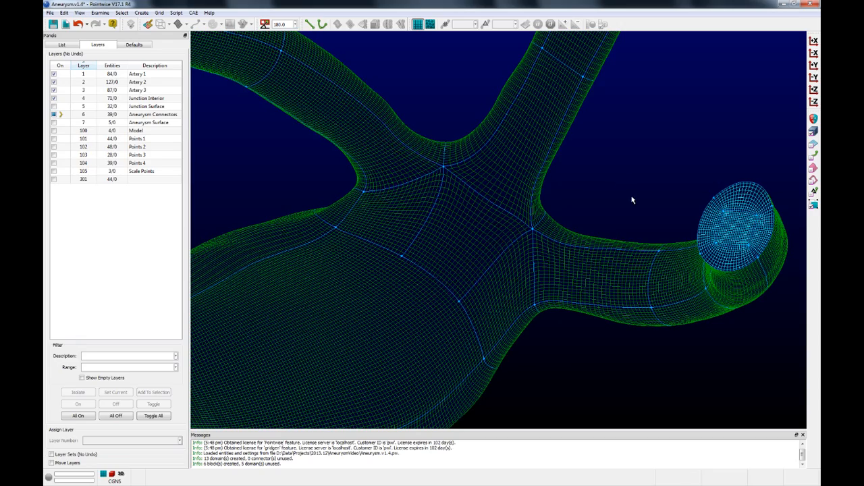
scroll(631, 196, down, 5)
ctrl+right_drag(630, 284, 611, 338)
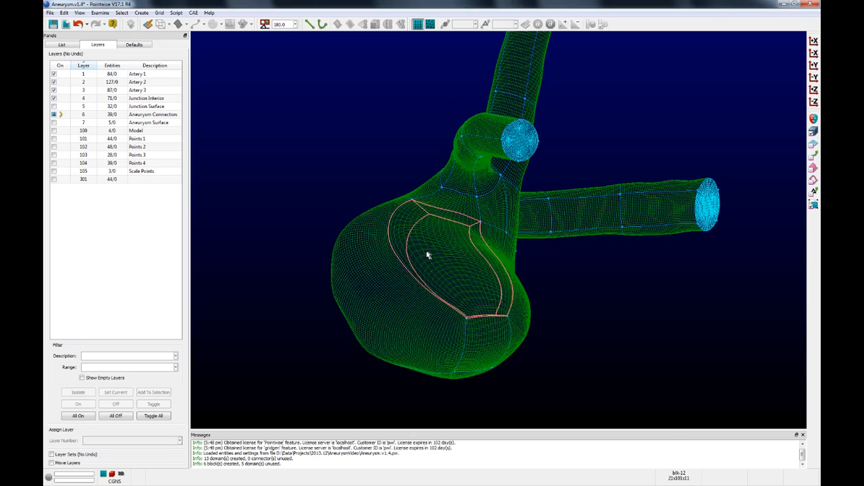
ctrl+right_drag(430, 256, 613, 319)
Select all blocks of the complete grid and examine their Equiangle Skewness.
key(ctrl+a)
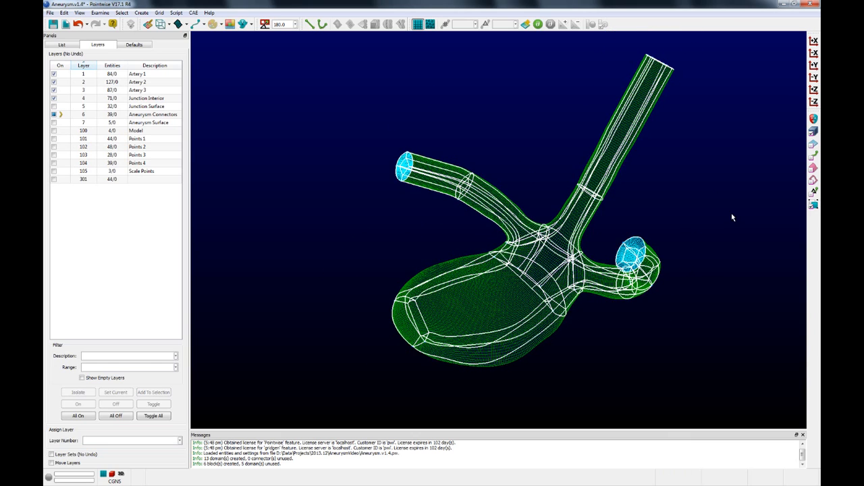
click(101, 13)
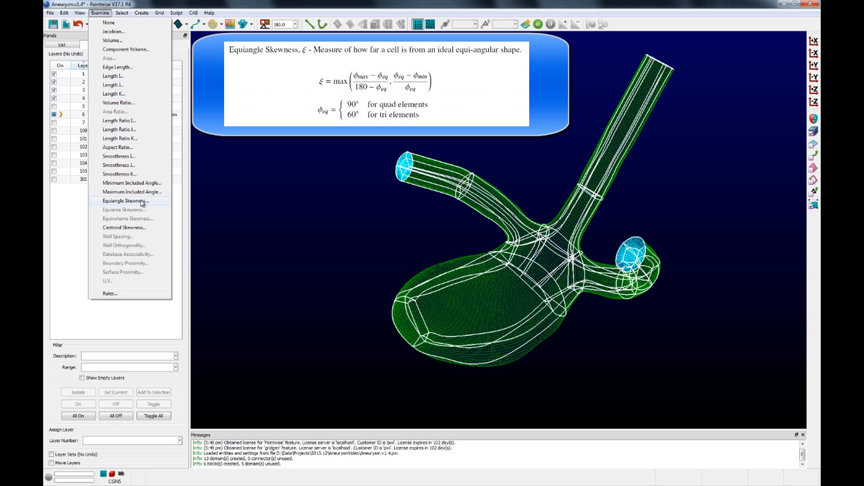
click(125, 201)
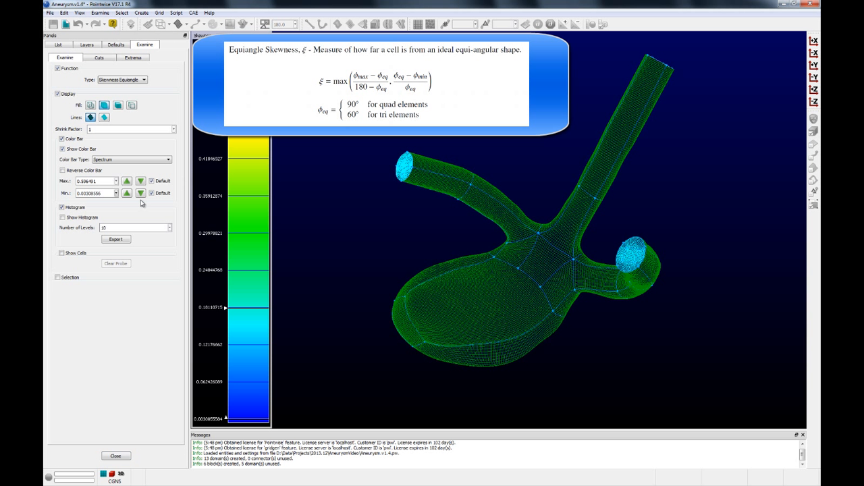